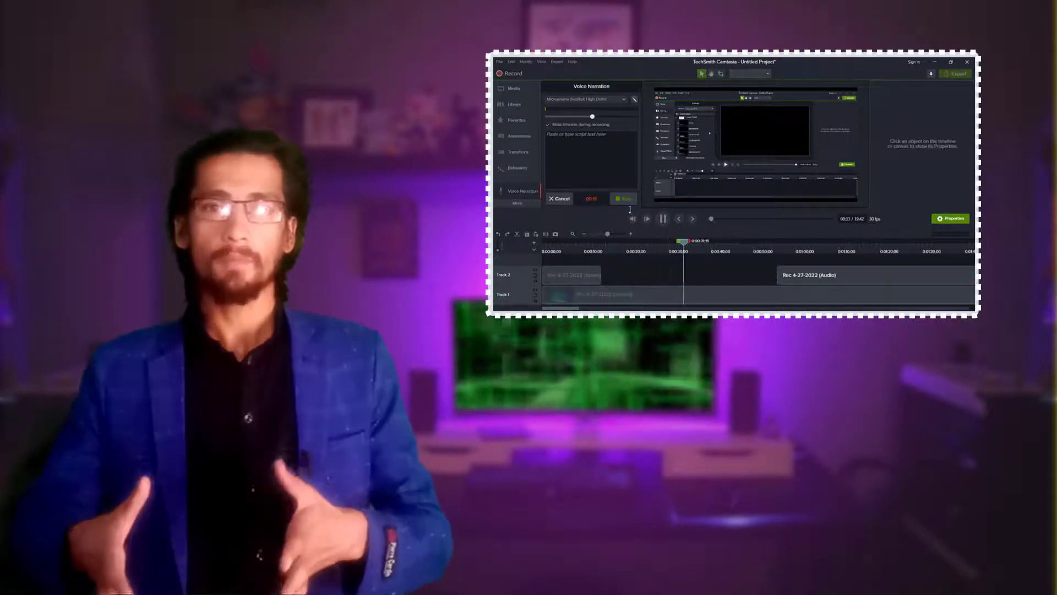
{"action": "left_click", "coordinate": [627, 203]}
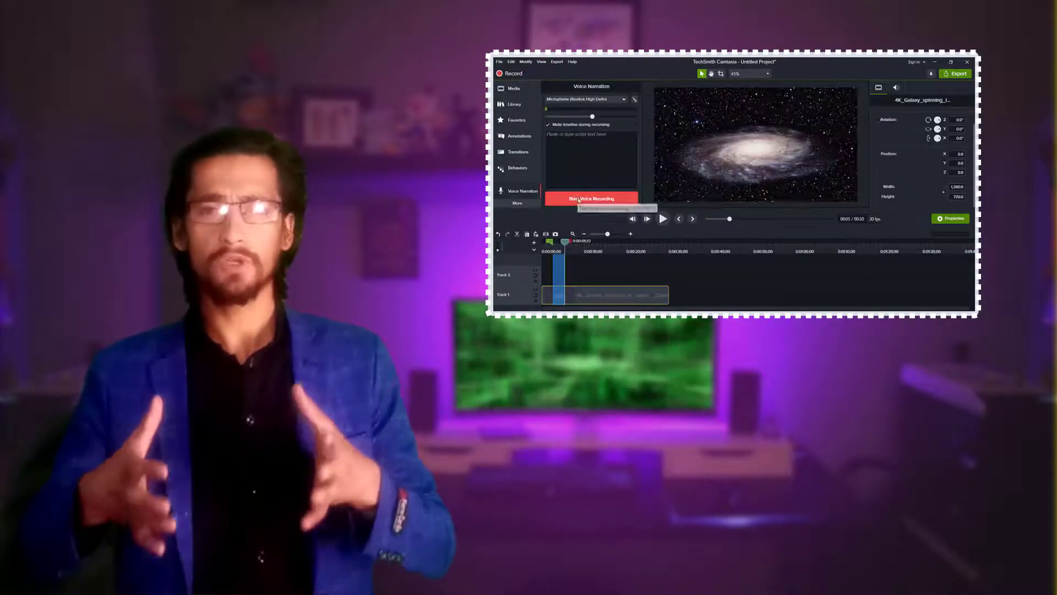
{"action": "left_click", "coordinate": [576, 248]}
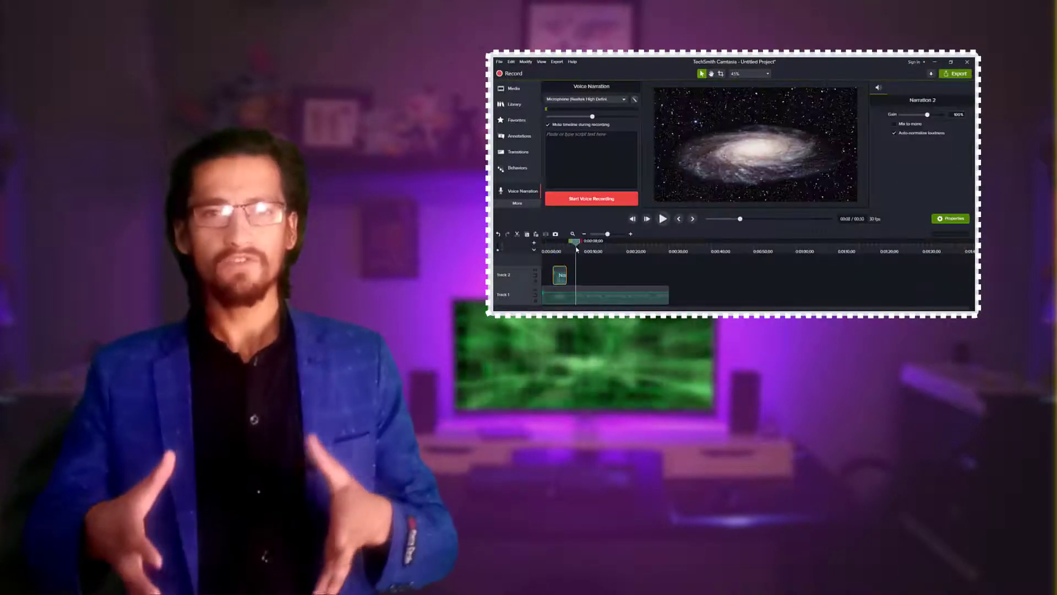
{"action": "key", "text": "Delete"}
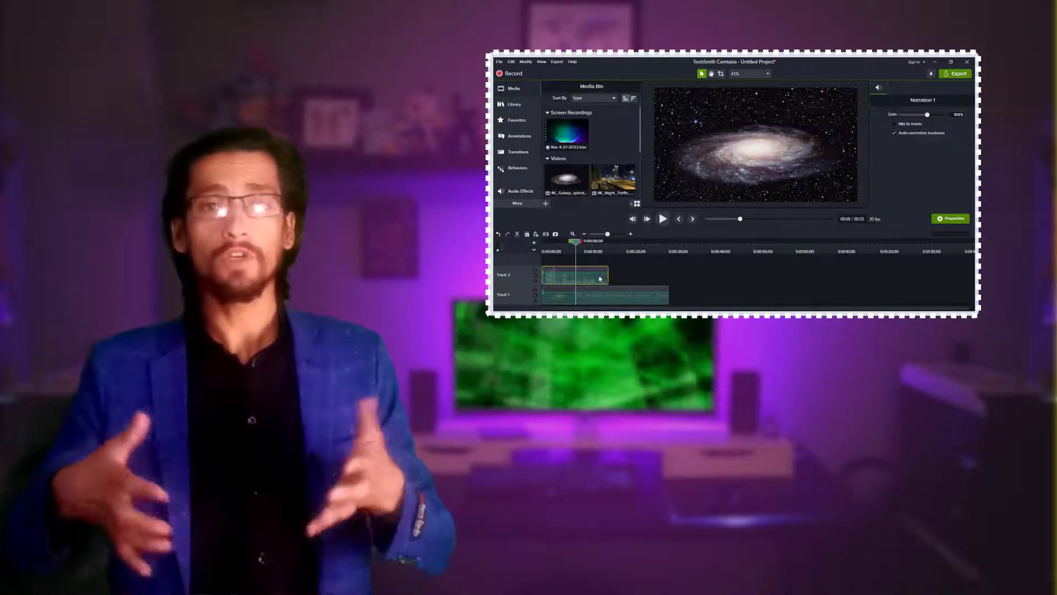
{"action": "left_click_drag", "start_coordinate": [600, 279], "coordinate": [584, 273]}
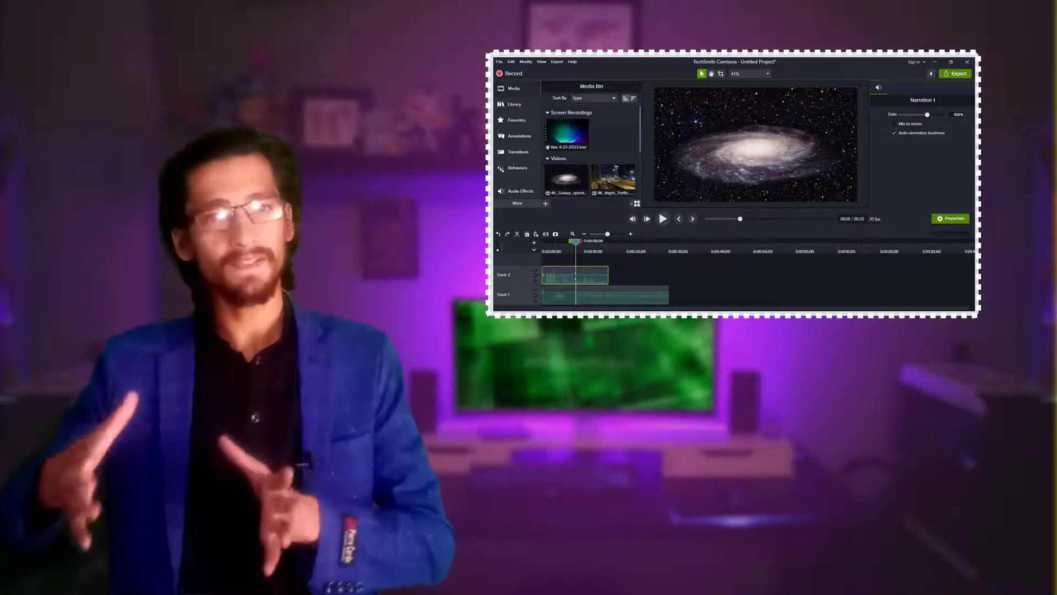
{"action": "right_click", "coordinate": [584, 278]}
{"action": "left_click", "coordinate": [600, 242]}
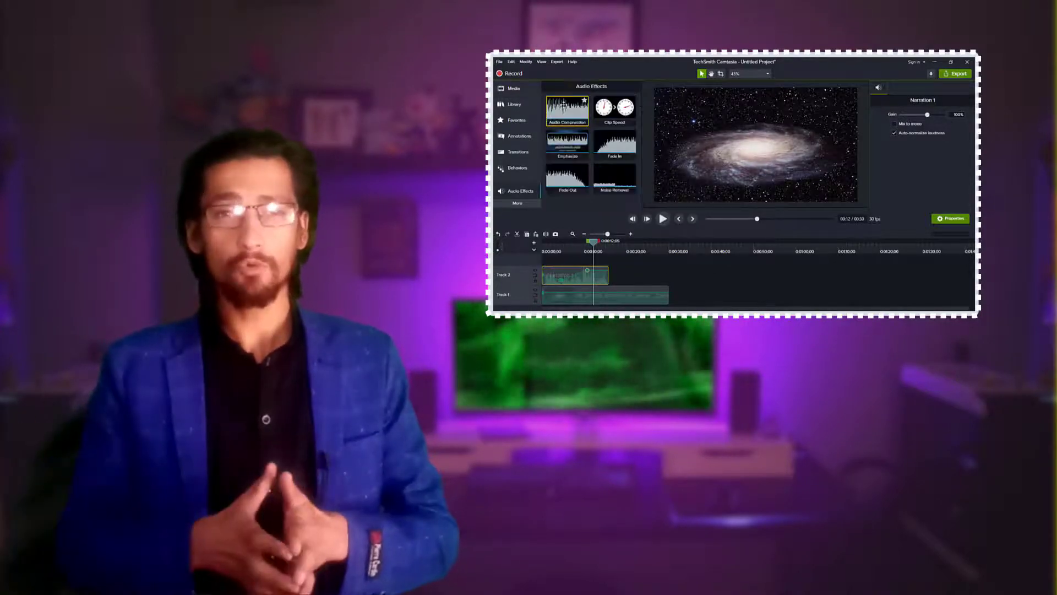
{"action": "left_click_drag", "start_coordinate": [564, 105], "coordinate": [561, 252]}
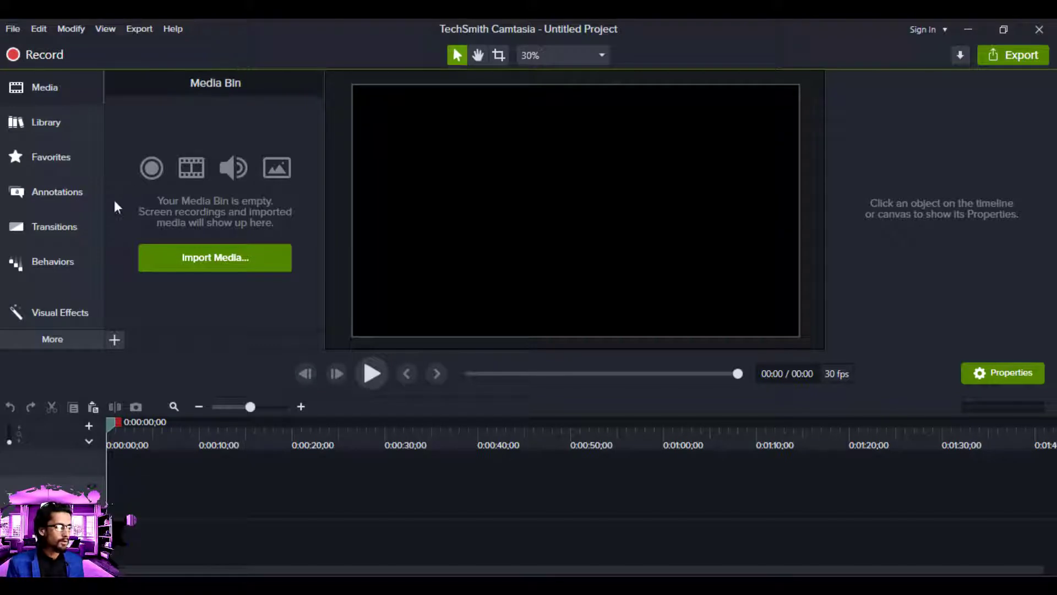
Look through the annotation callouts and open the Animations tools.
{"action": "left_click", "coordinate": [85, 203]}
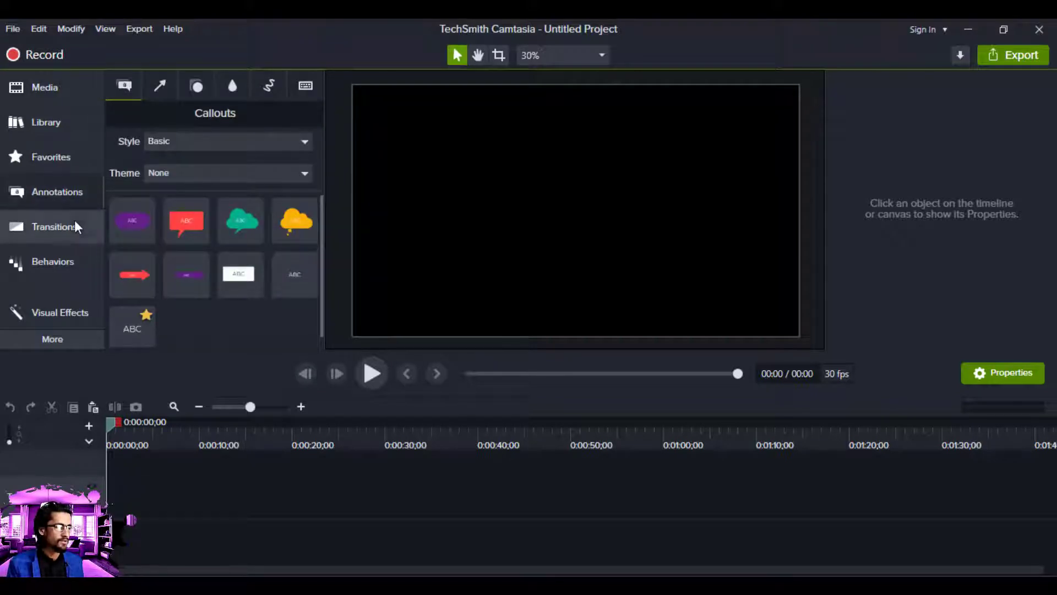
{"action": "mouse_move", "coordinate": [61, 276]}
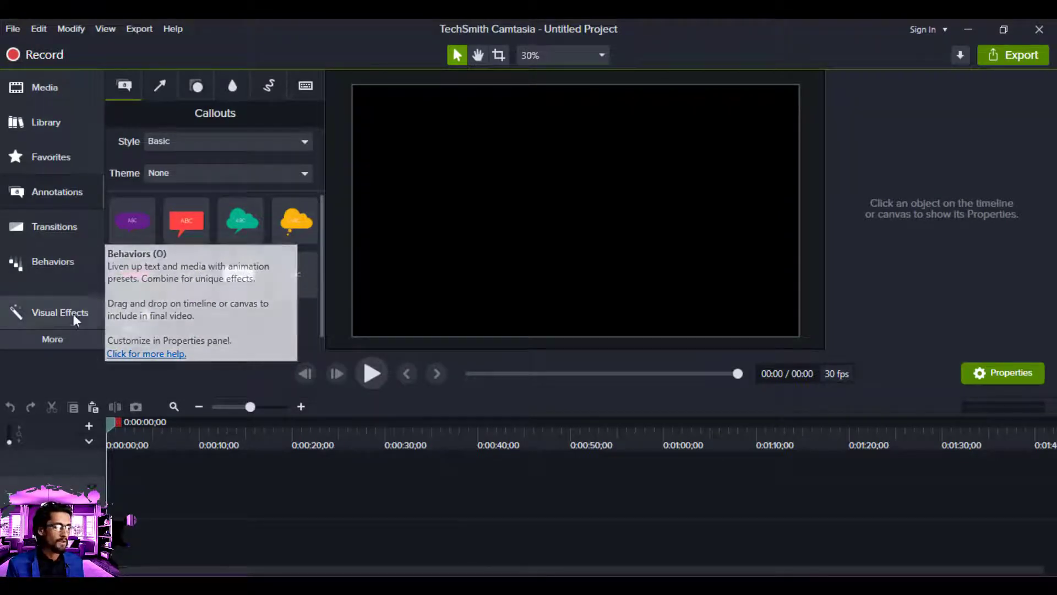
{"action": "left_click", "coordinate": [65, 338]}
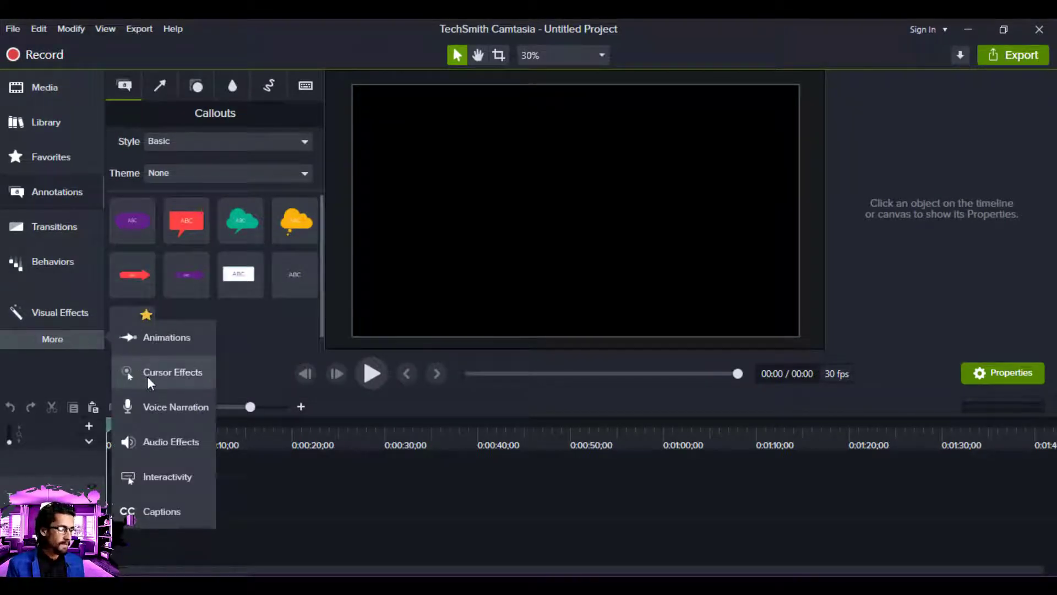
{"action": "left_click", "coordinate": [165, 339]}
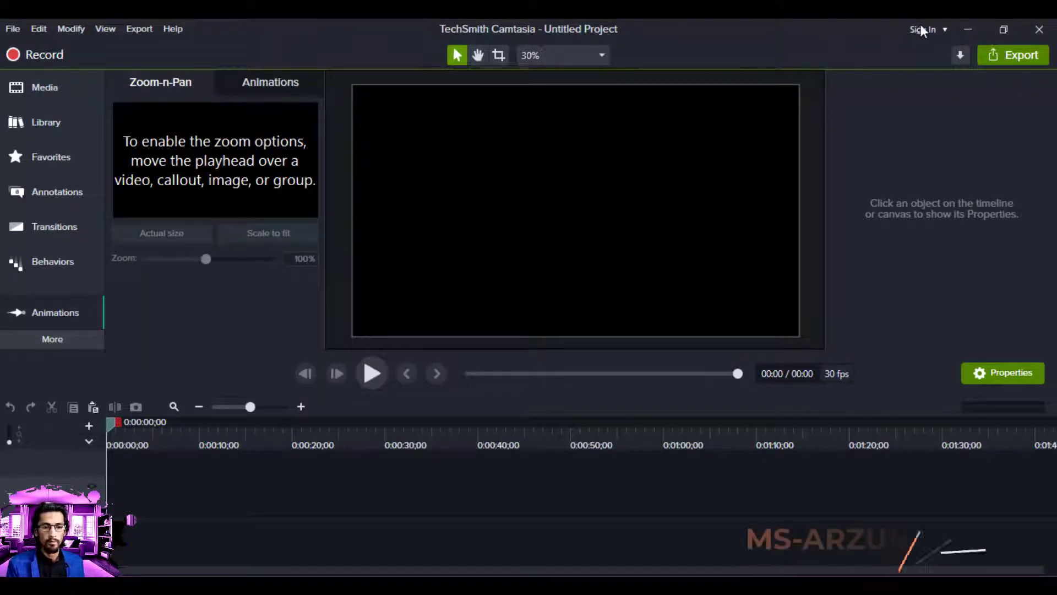
Switch to the desktop and open the Free Video folder inside Ulearna Files in a smaller window.
{"action": "left_click", "coordinate": [967, 29]}
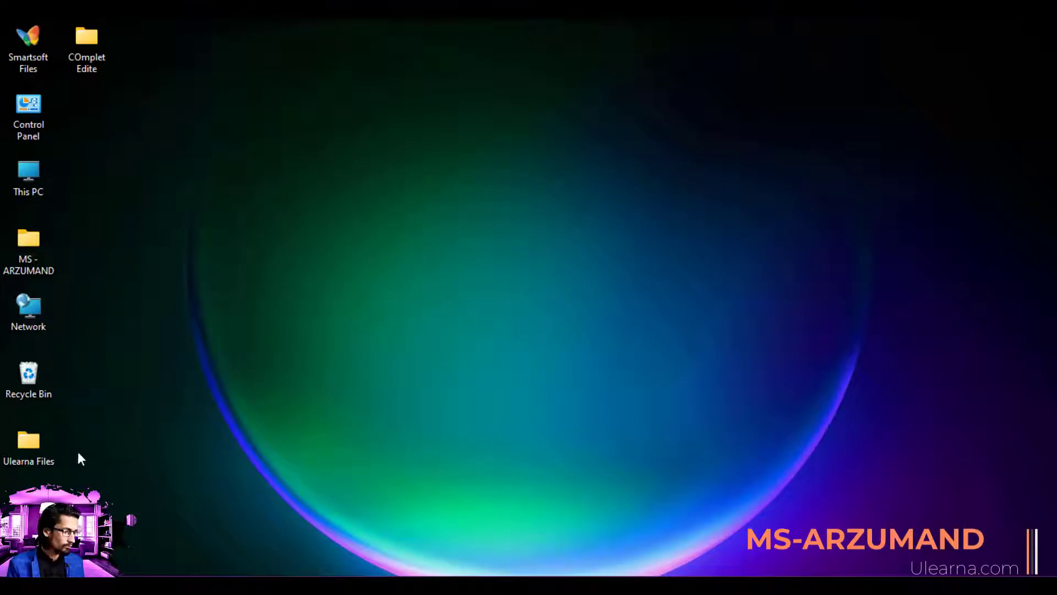
{"action": "left_click", "coordinate": [31, 443]}
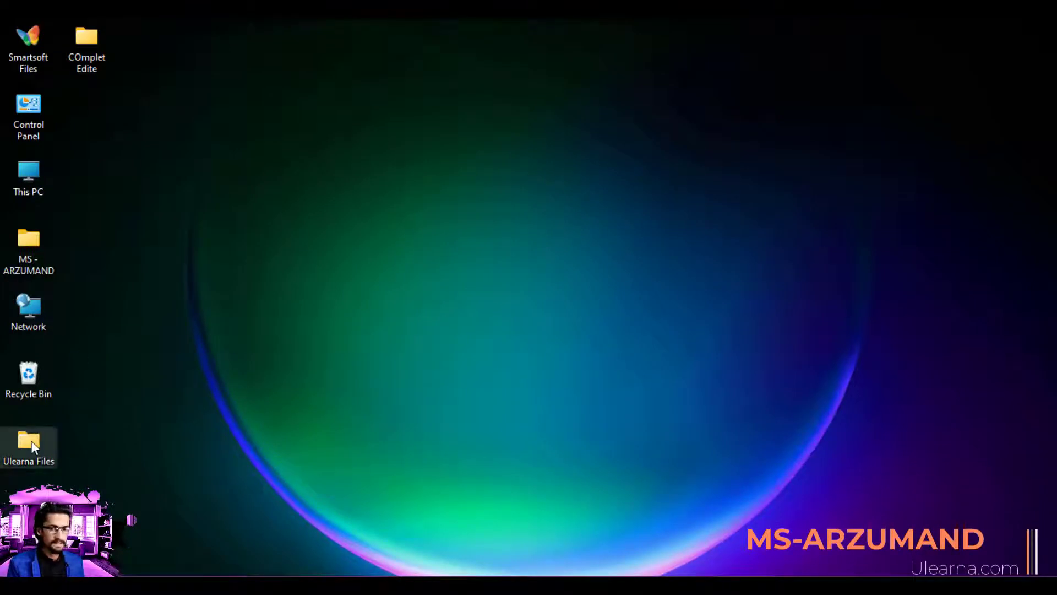
{"action": "key", "text": "Return"}
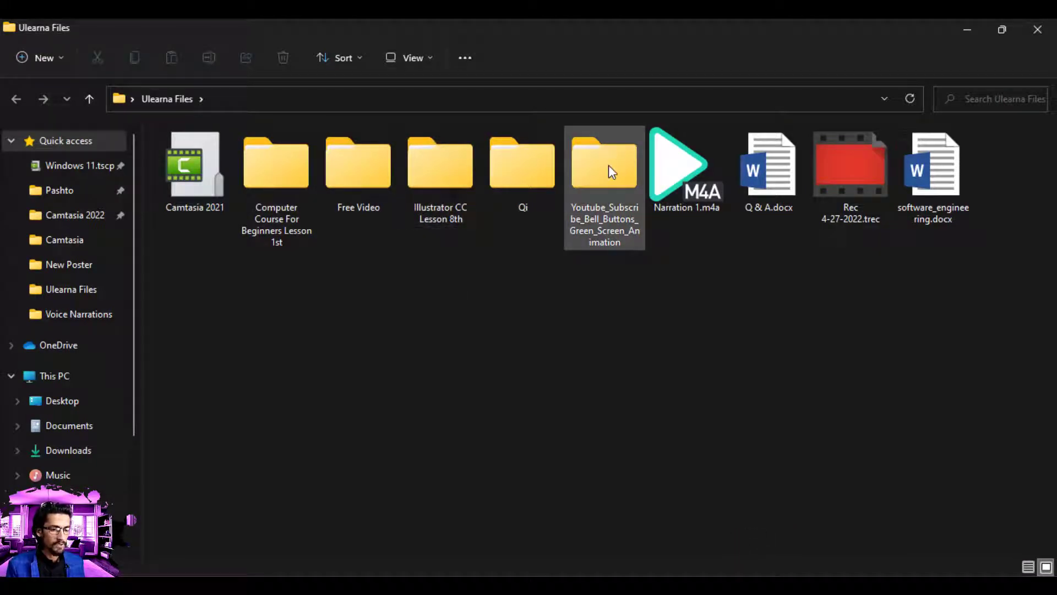
{"action": "mouse_move", "coordinate": [605, 167]}
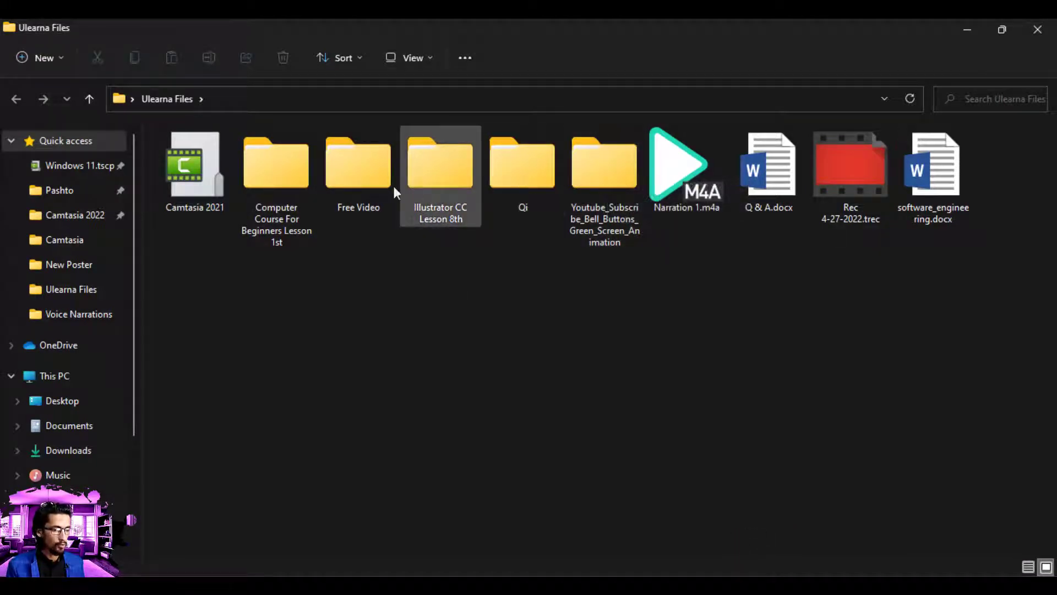
{"action": "double_click", "coordinate": [363, 183]}
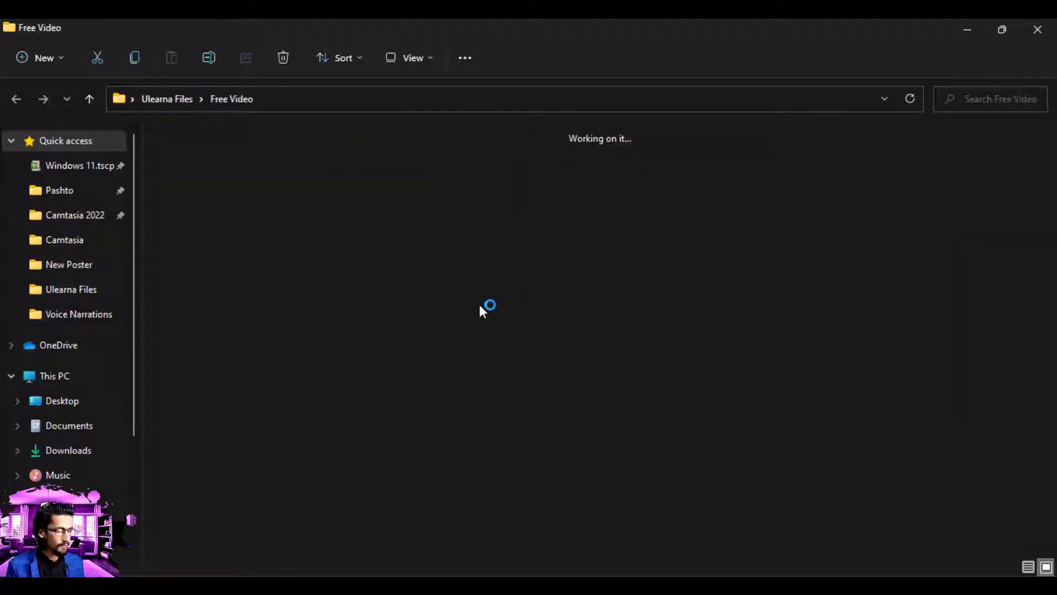
{"action": "left_click_drag", "start_coordinate": [528, 28], "coordinate": [551, 78]}
Switch back to Camtasia and add the 4K_Night_Traffic clip from the Free Video folder at the very start of the timeline.
{"action": "mouse_move", "coordinate": [595, 585]}
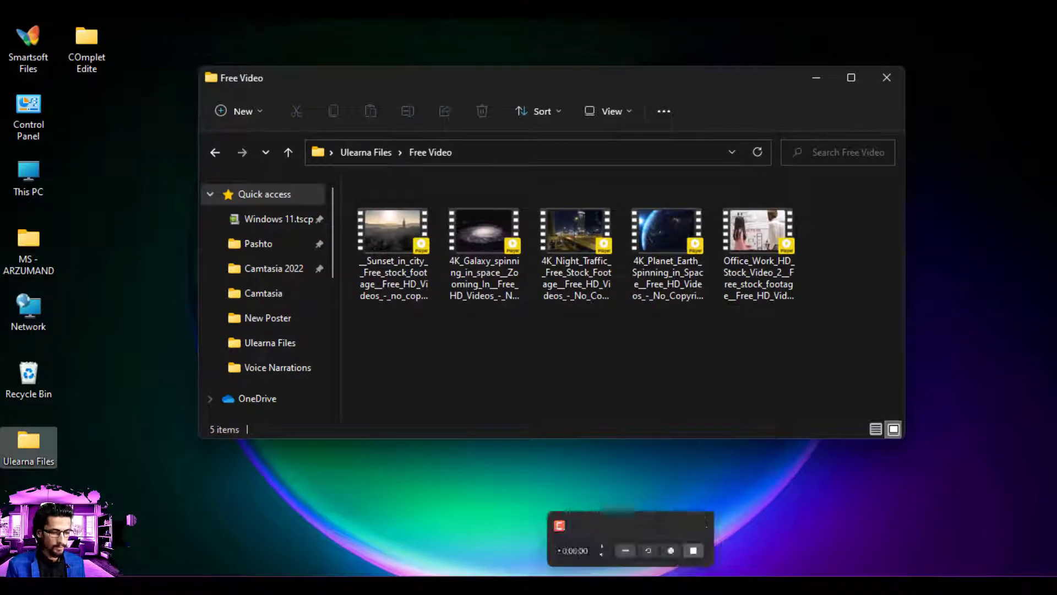
{"action": "left_click", "coordinate": [545, 533]}
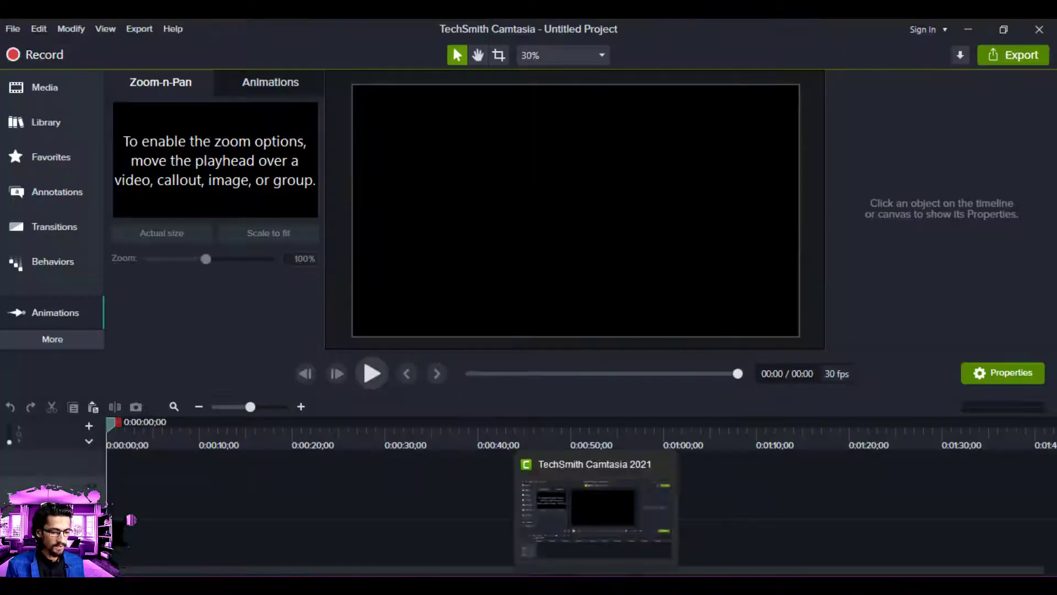
{"action": "mouse_move", "coordinate": [593, 543]}
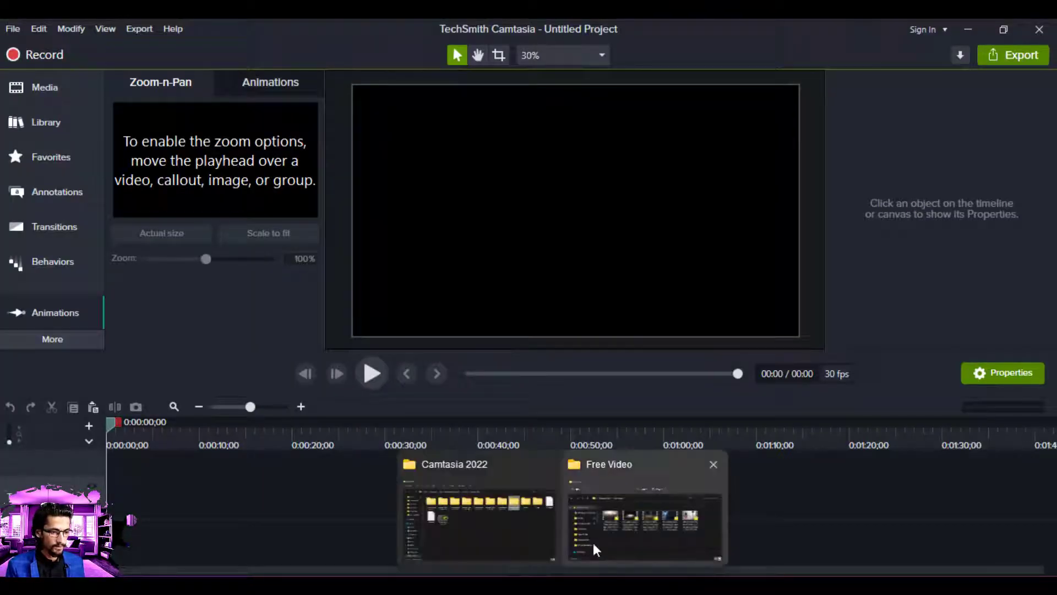
{"action": "left_click", "coordinate": [649, 510]}
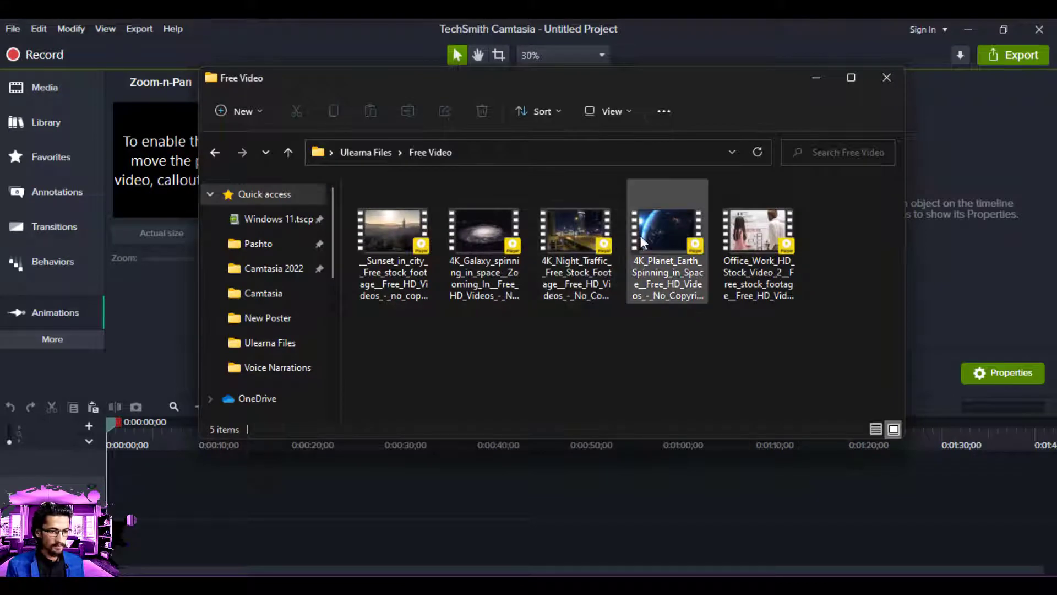
{"action": "left_click_drag", "start_coordinate": [594, 237], "coordinate": [138, 503]}
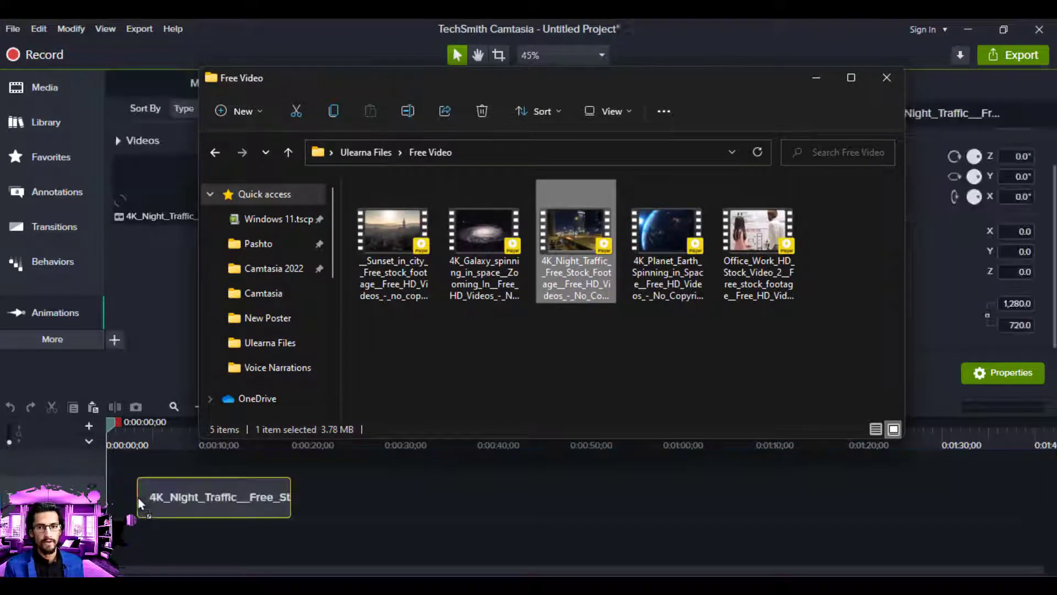
{"action": "left_click_drag", "start_coordinate": [154, 510], "coordinate": [115, 502]}
Set the playhead to 0:00:05;00 over the night traffic clip and show its Zoom-n-Pan options.
{"action": "left_click", "coordinate": [133, 443]}
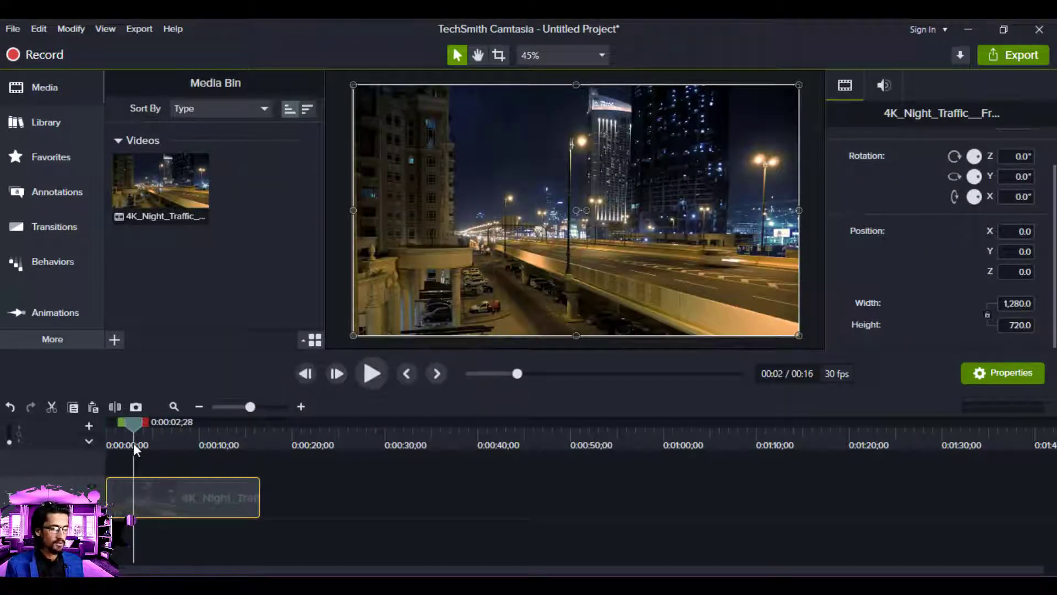
{"action": "left_click", "coordinate": [153, 440]}
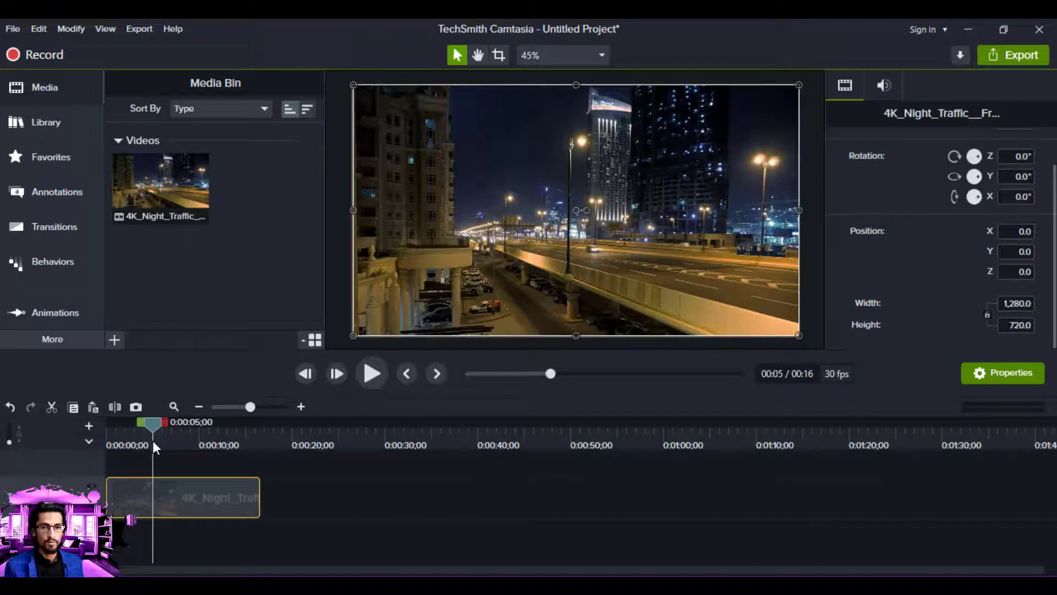
{"action": "left_click", "coordinate": [67, 201]}
{"action": "left_click", "coordinate": [70, 314]}
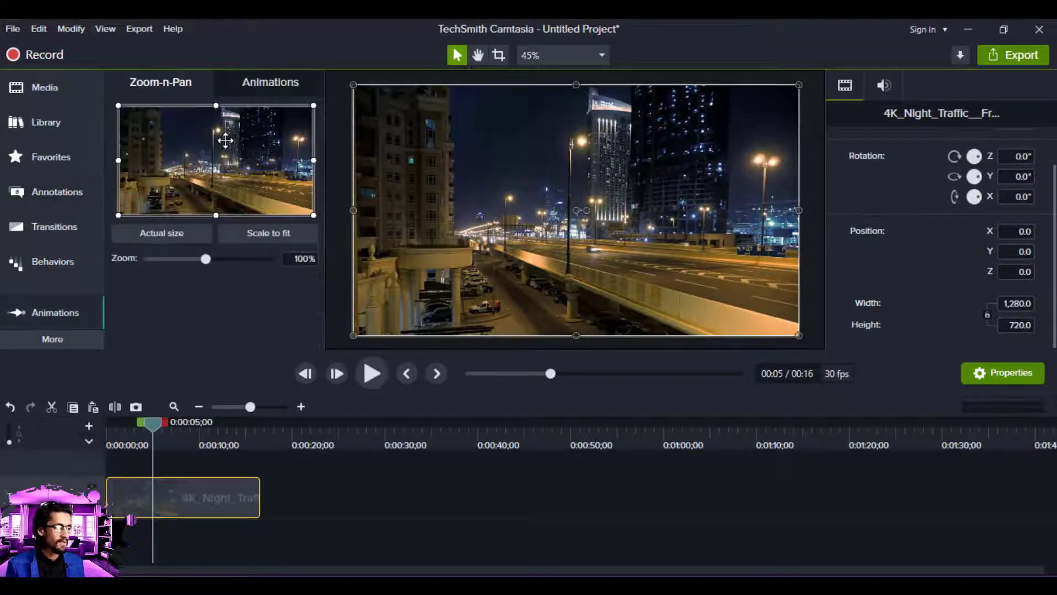
Browse the animation presets and apply Tilt Left to the night traffic clip just before the 5-second mark.
{"action": "left_click", "coordinate": [267, 85]}
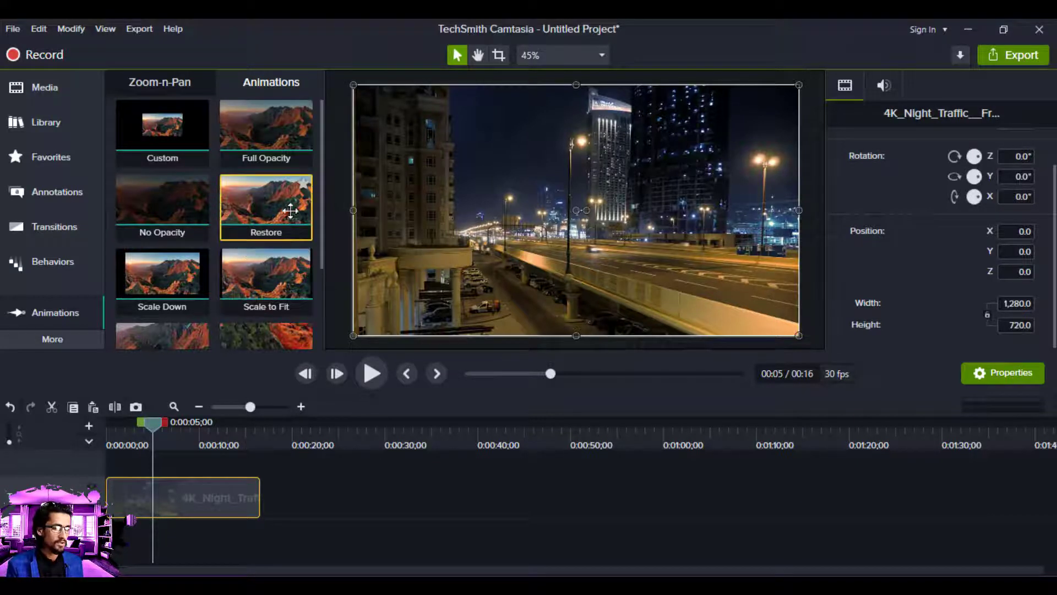
{"action": "scroll", "coordinate": [311, 232], "scroll_direction": "down", "scroll_amount": 3}
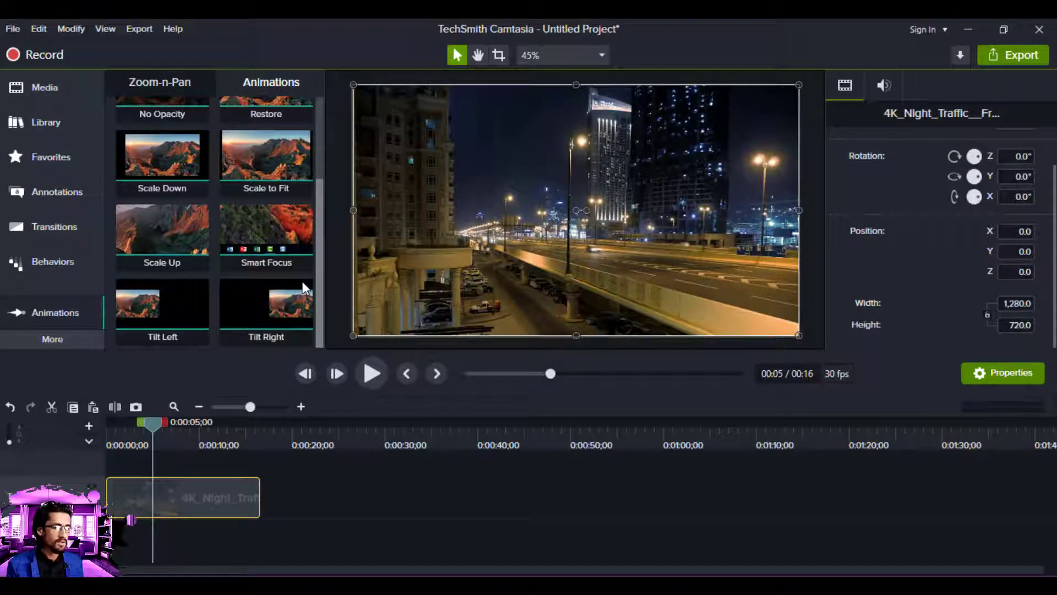
{"action": "scroll", "coordinate": [305, 258], "scroll_direction": "up", "scroll_amount": 1}
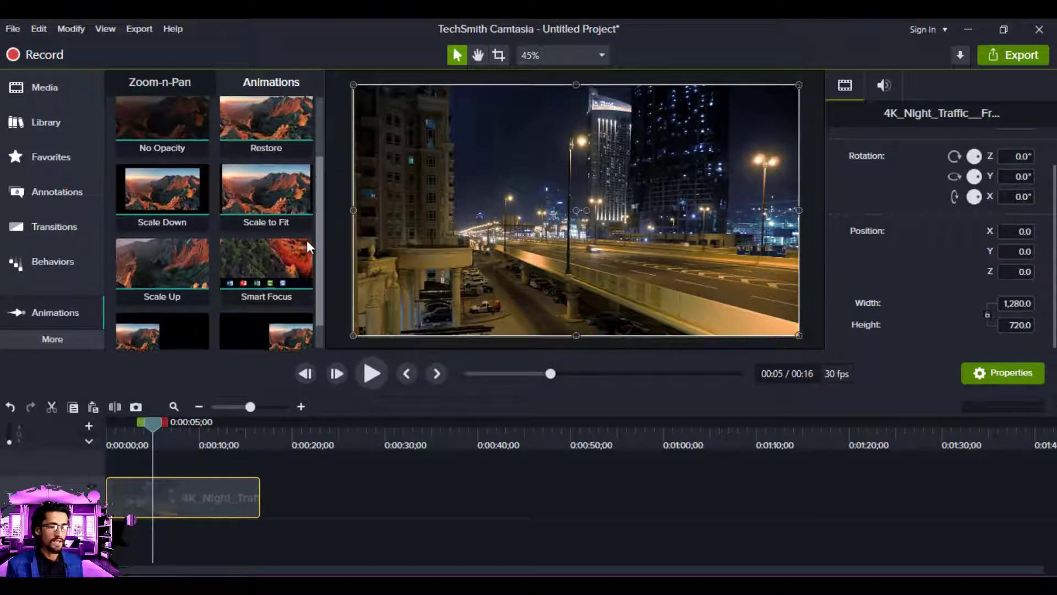
{"action": "scroll", "coordinate": [306, 240], "scroll_direction": "up", "scroll_amount": 2}
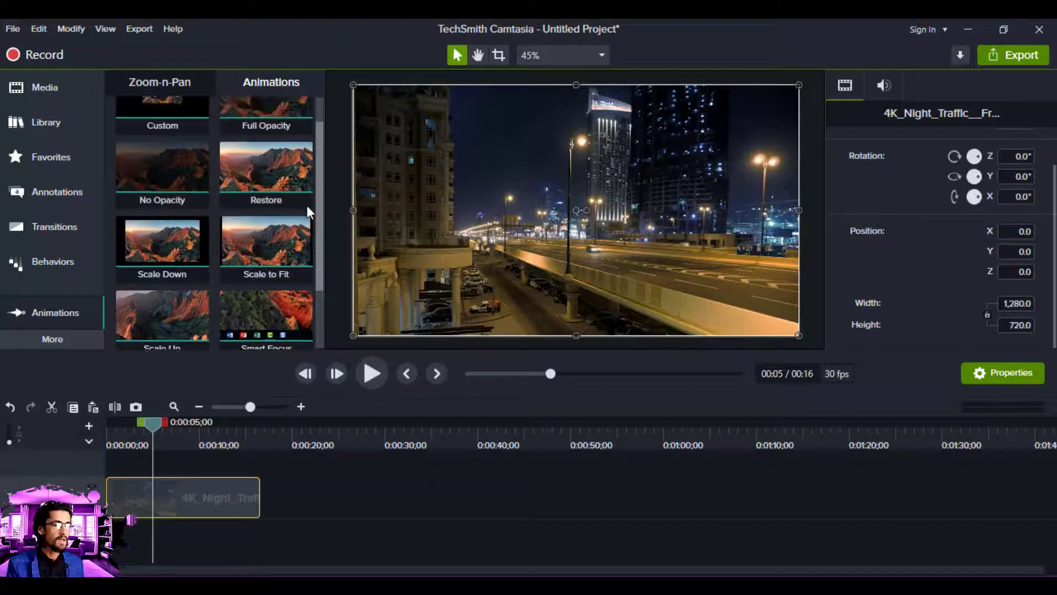
{"action": "scroll", "coordinate": [307, 181], "scroll_direction": "up", "scroll_amount": 1}
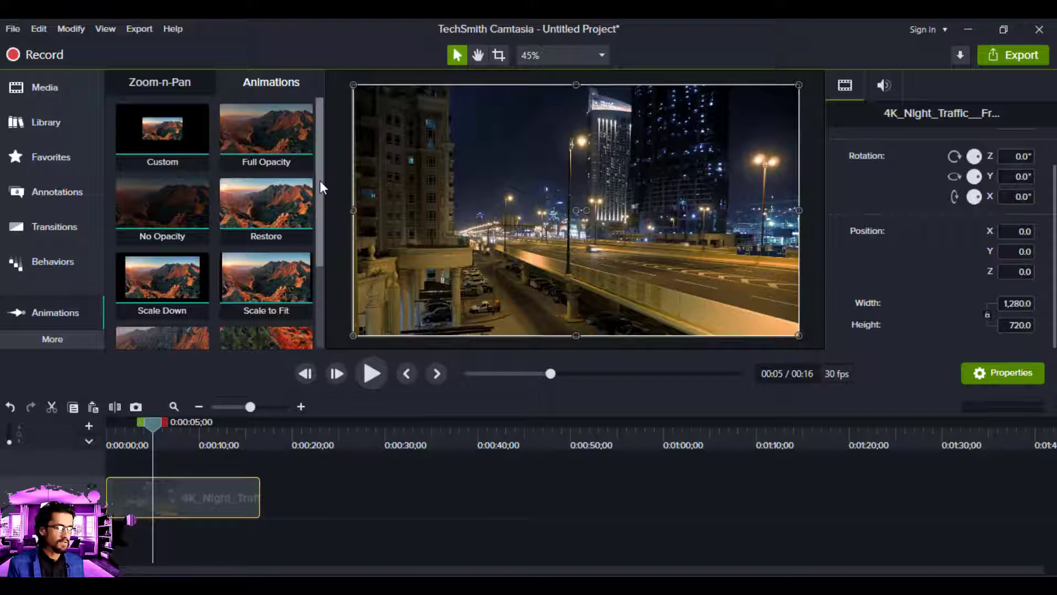
{"action": "scroll", "coordinate": [319, 181], "scroll_direction": "down", "scroll_amount": 1}
{"action": "scroll", "coordinate": [314, 237], "scroll_direction": "down", "scroll_amount": 2}
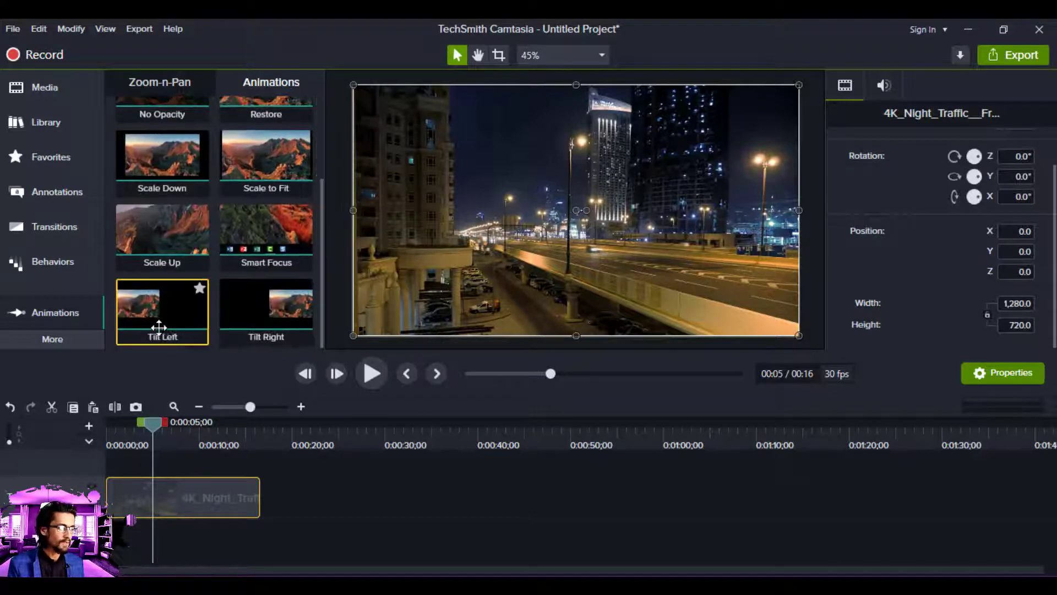
{"action": "left_click_drag", "start_coordinate": [158, 326], "coordinate": [150, 506]}
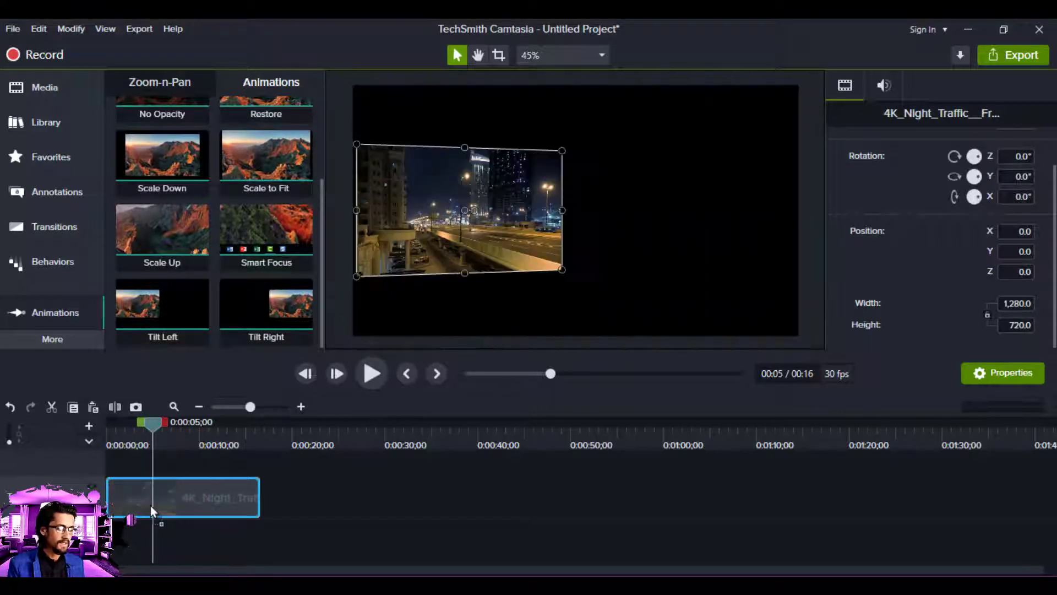
{"action": "left_click", "coordinate": [150, 505]}
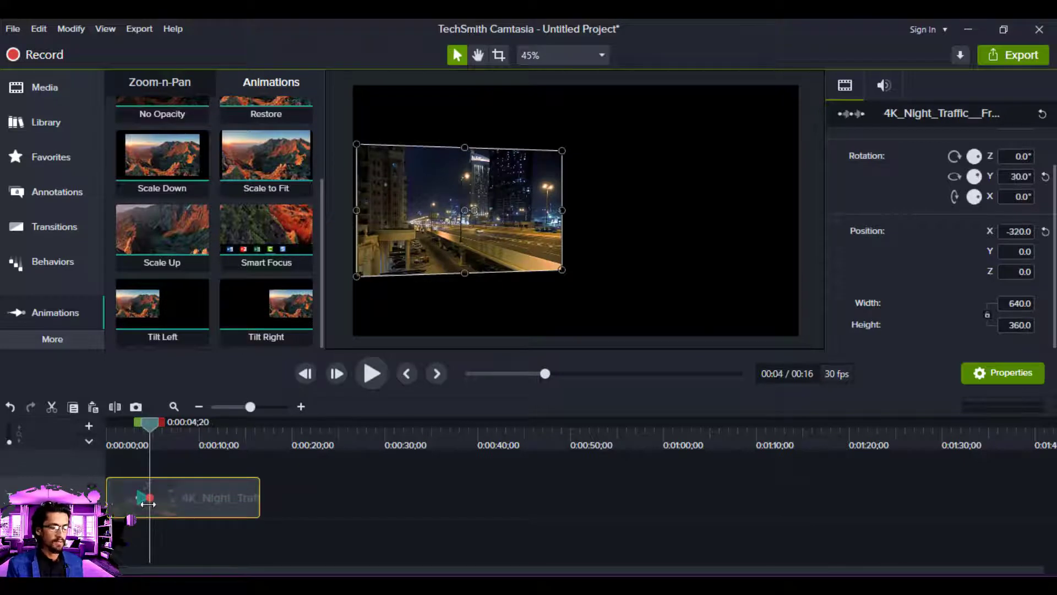
Play the timeline from about 2 seconds to preview the tilt animation, and scrub back to about 6 seconds.
{"action": "left_click", "coordinate": [132, 436]}
{"action": "left_click_drag", "start_coordinate": [130, 428], "coordinate": [117, 431]}
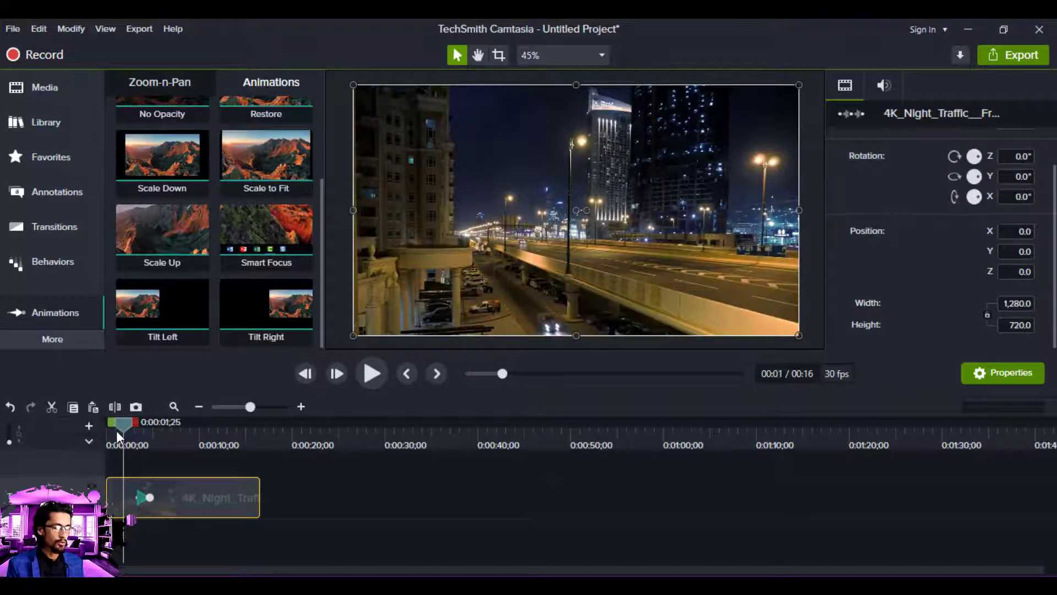
{"action": "left_click", "coordinate": [372, 374]}
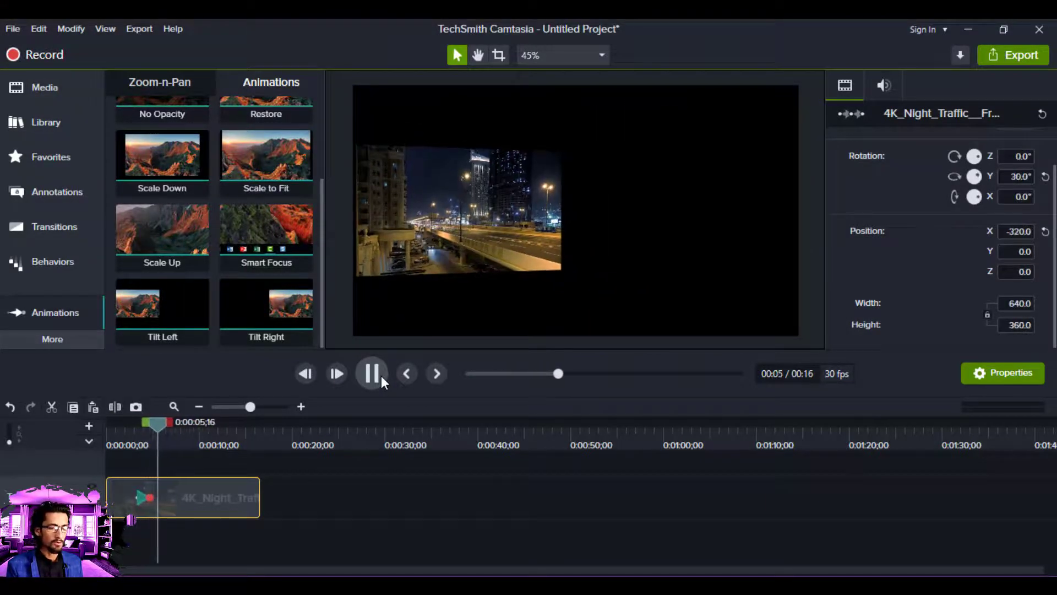
{"action": "left_click", "coordinate": [381, 376]}
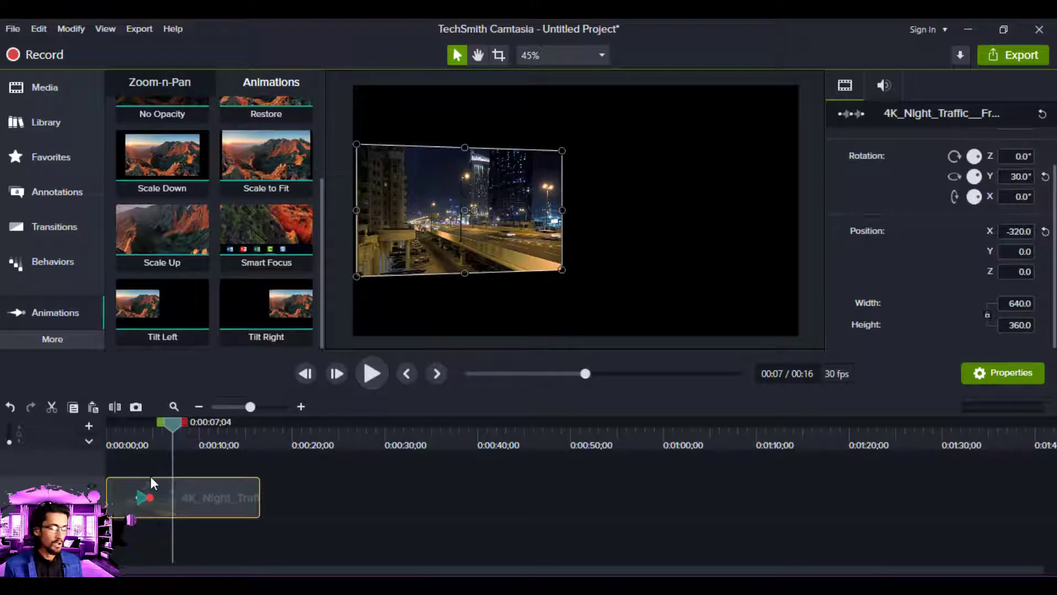
{"action": "left_click_drag", "start_coordinate": [172, 432], "coordinate": [159, 427]}
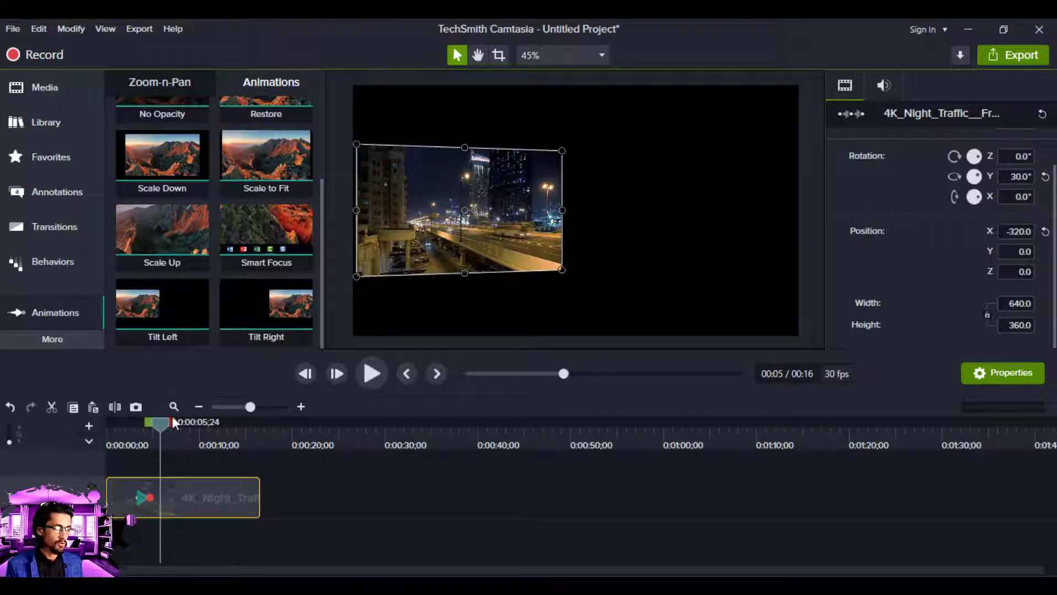
Scale the night traffic clip to fit with Zoom-n-Pan at 0:00:05;24 and again at 0:00:08;09.
{"action": "left_click", "coordinate": [173, 89]}
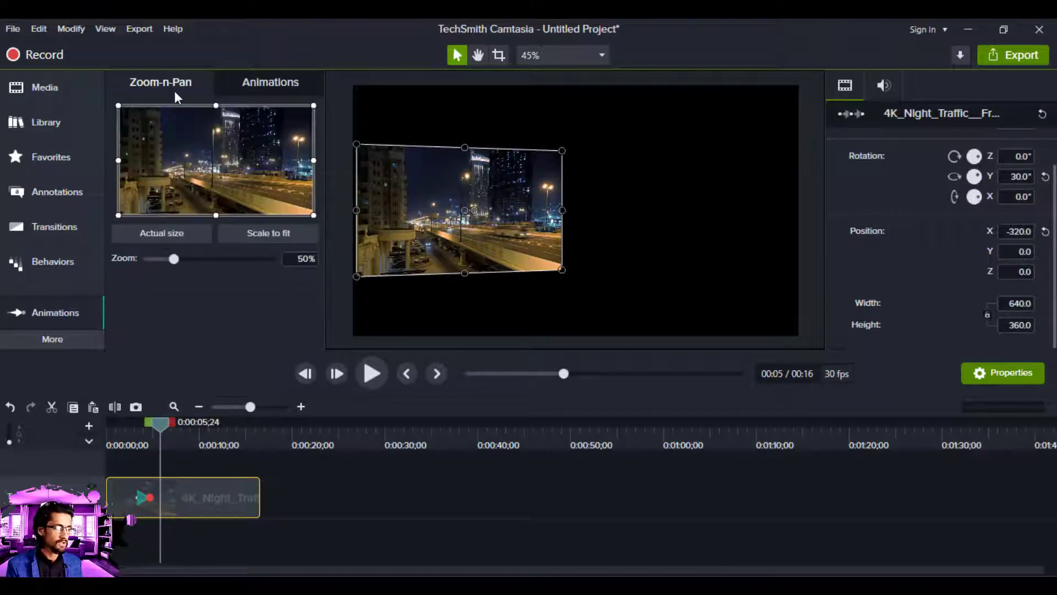
{"action": "left_click", "coordinate": [261, 232]}
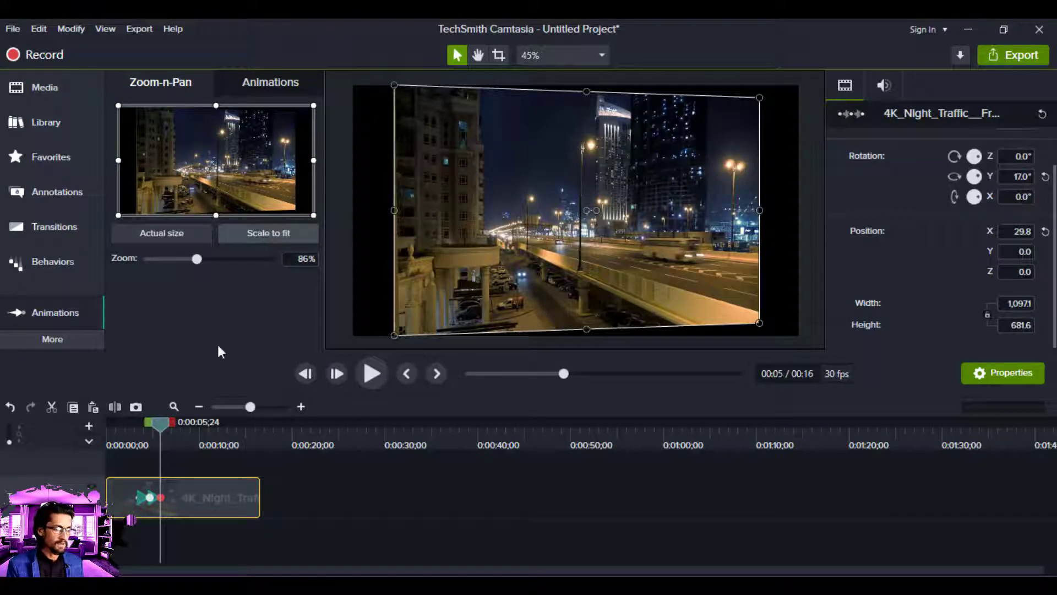
{"action": "left_click_drag", "start_coordinate": [164, 425], "coordinate": [184, 427]}
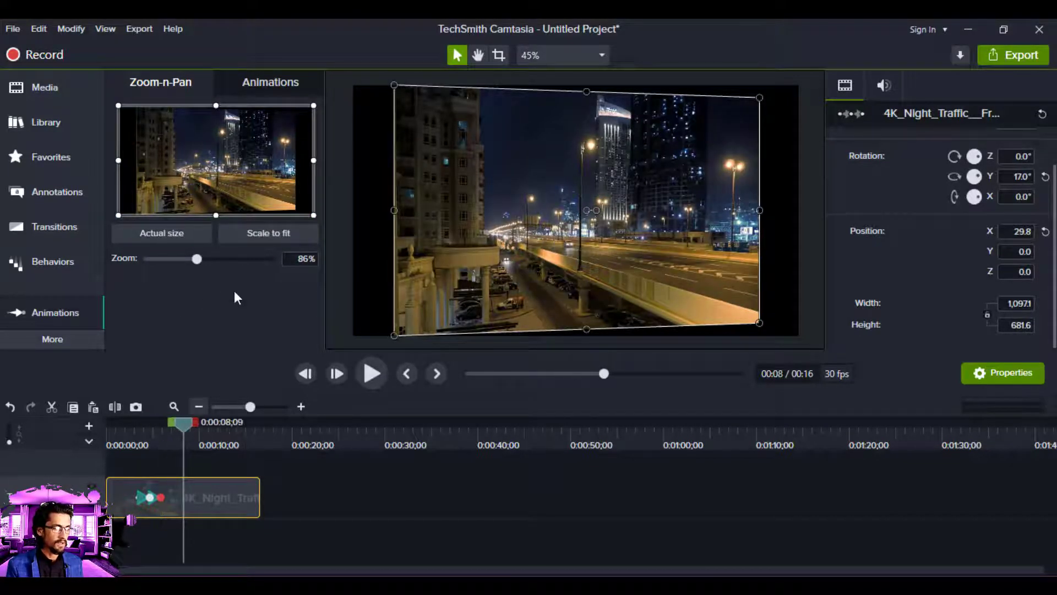
{"action": "left_click", "coordinate": [257, 234]}
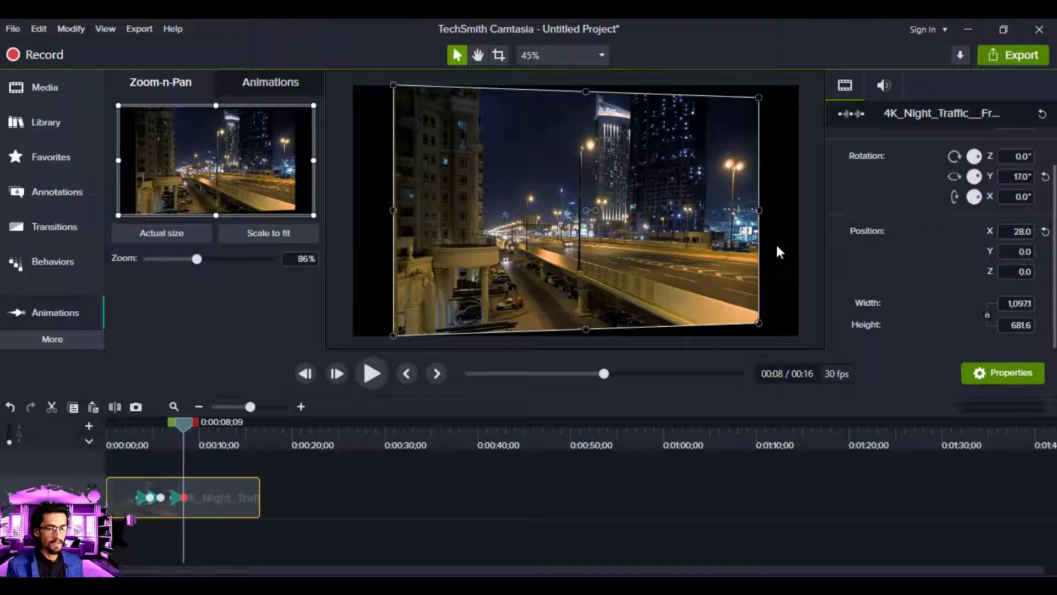
Enlarge the night traffic clip to the right edge of the canvas and set it to actual size at 0:00:08;09.
{"action": "left_click_drag", "start_coordinate": [760, 211], "coordinate": [797, 210]}
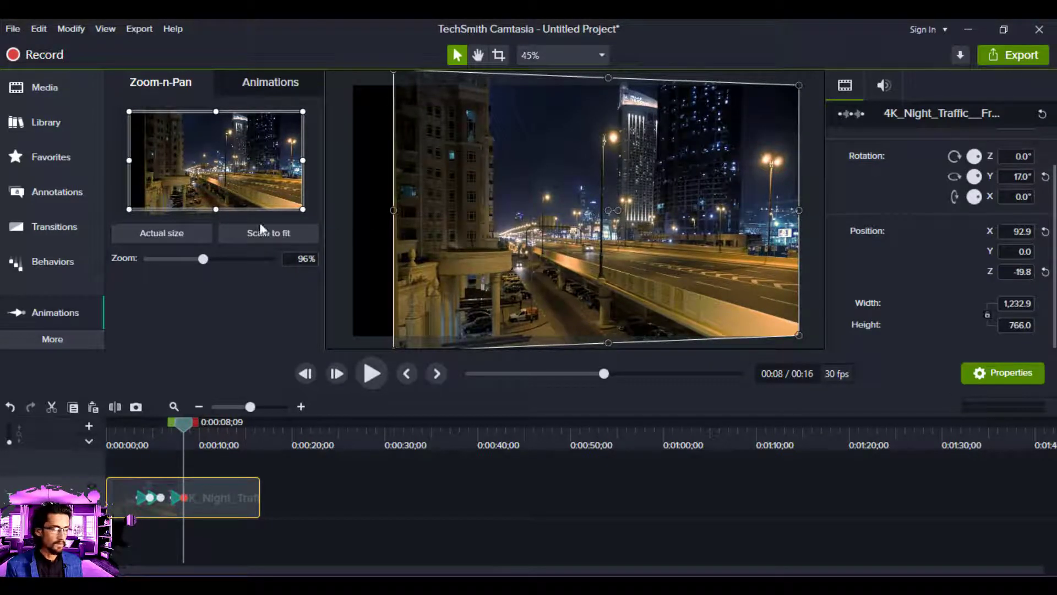
{"action": "left_click", "coordinate": [188, 231]}
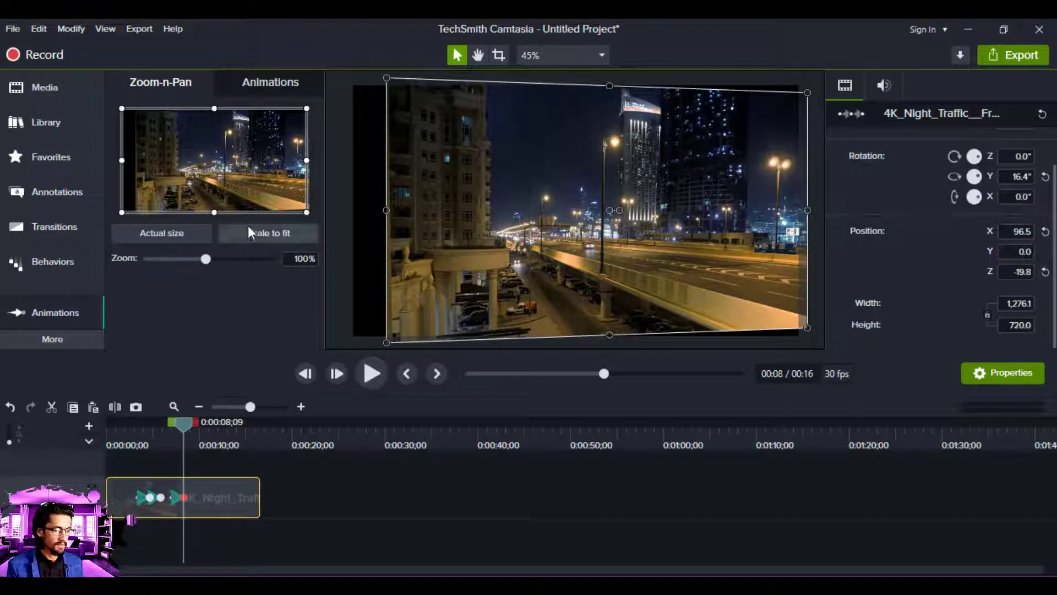
Return to the animation presets and play the timeline from about 2 seconds to about 9 seconds to preview the zoom changes.
{"action": "left_click", "coordinate": [261, 84]}
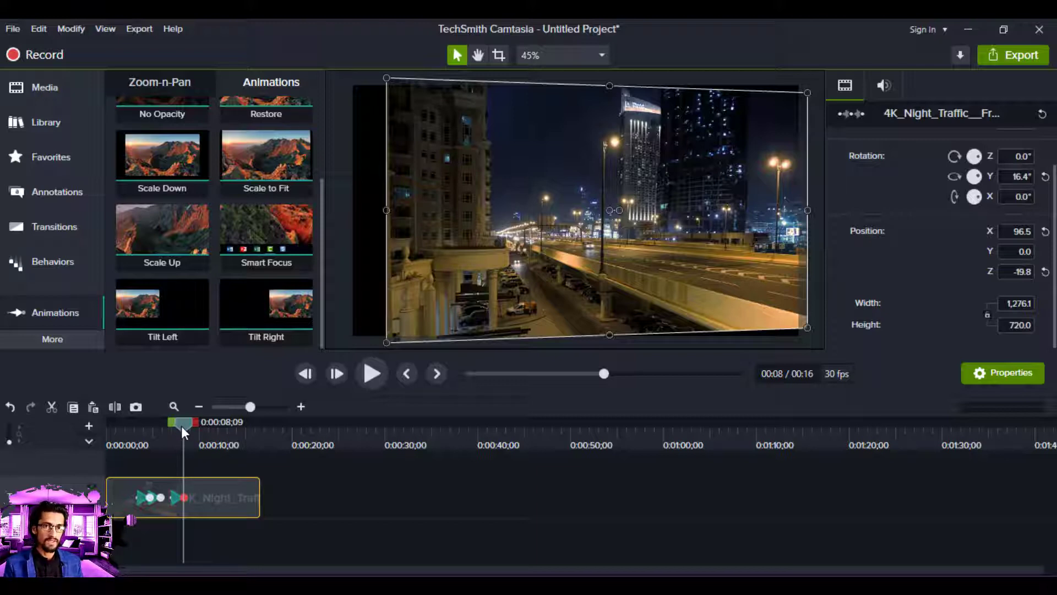
{"action": "left_click_drag", "start_coordinate": [182, 427], "coordinate": [129, 427]}
{"action": "left_click", "coordinate": [386, 379]}
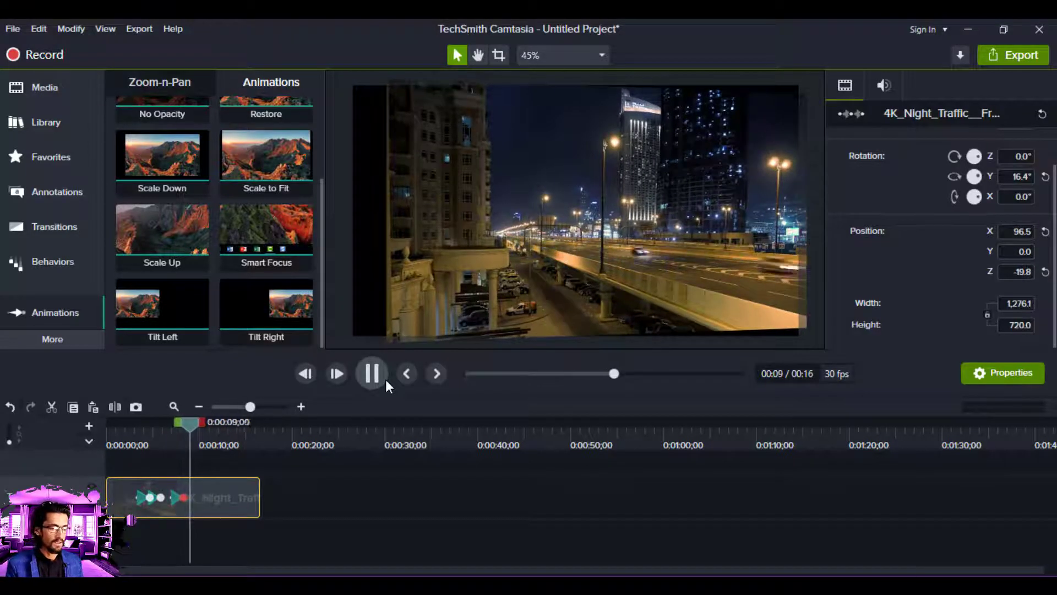
{"action": "left_click", "coordinate": [386, 379]}
Undo the zoom, resize and tilt animations on the night traffic clip.
{"action": "key", "text": "ctrl+z"}
{"action": "key", "text": "ctrl+z"}
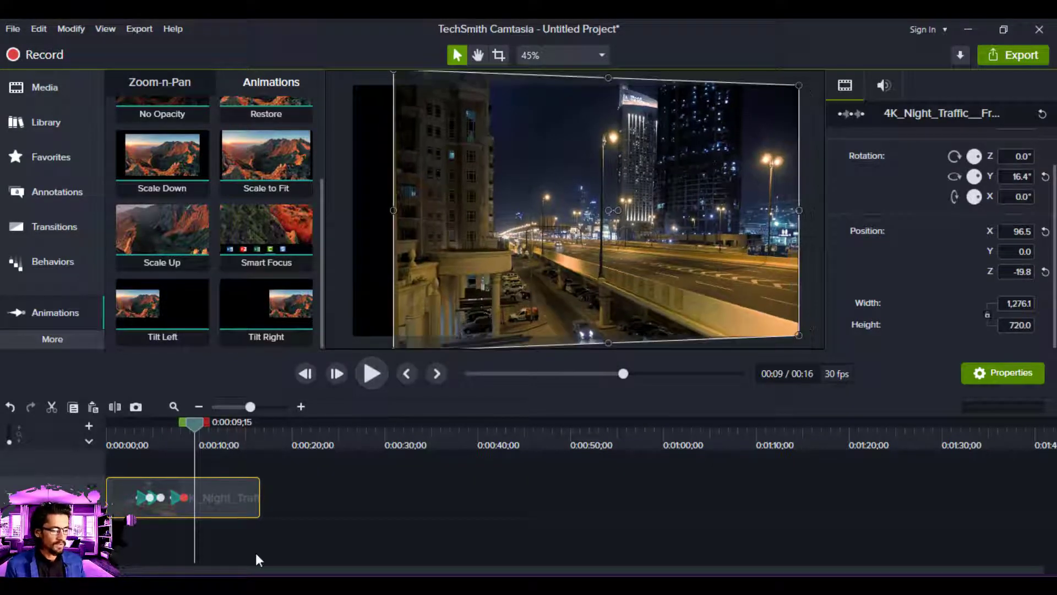
{"action": "key", "text": "ctrl+z"}
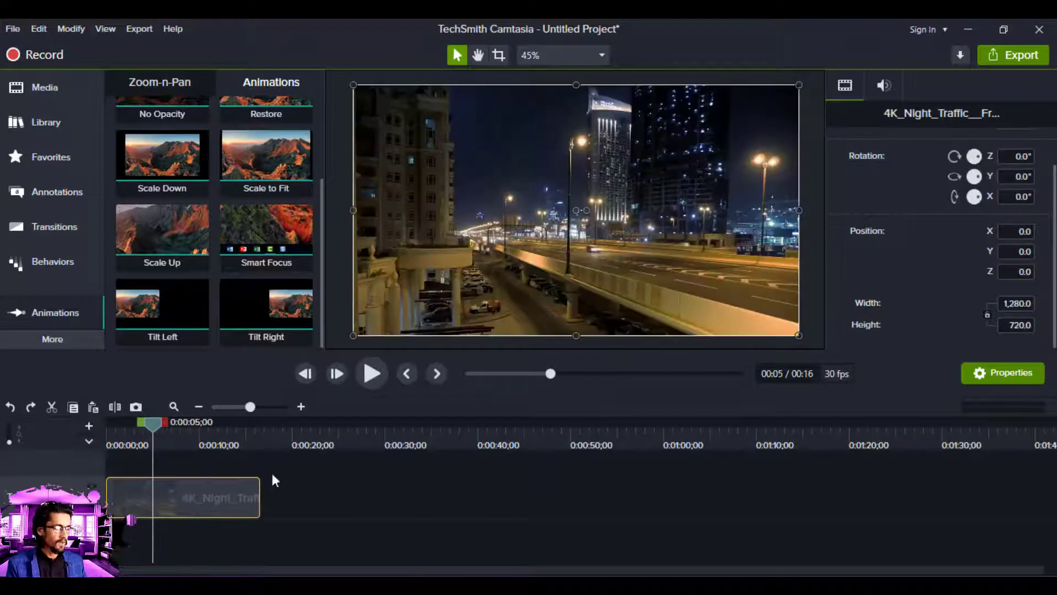
Apply the Scale Down animation to the night traffic clip around the 8-second mark and preview it from the start.
{"action": "scroll", "coordinate": [322, 223], "scroll_direction": "up", "scroll_amount": 3}
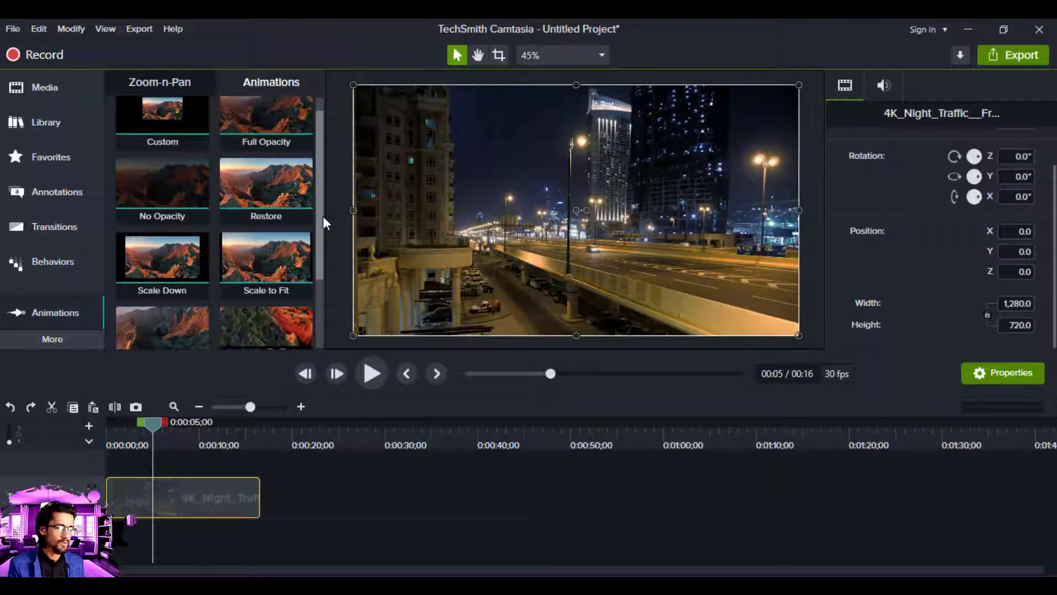
{"action": "left_click_drag", "start_coordinate": [172, 259], "coordinate": [183, 494]}
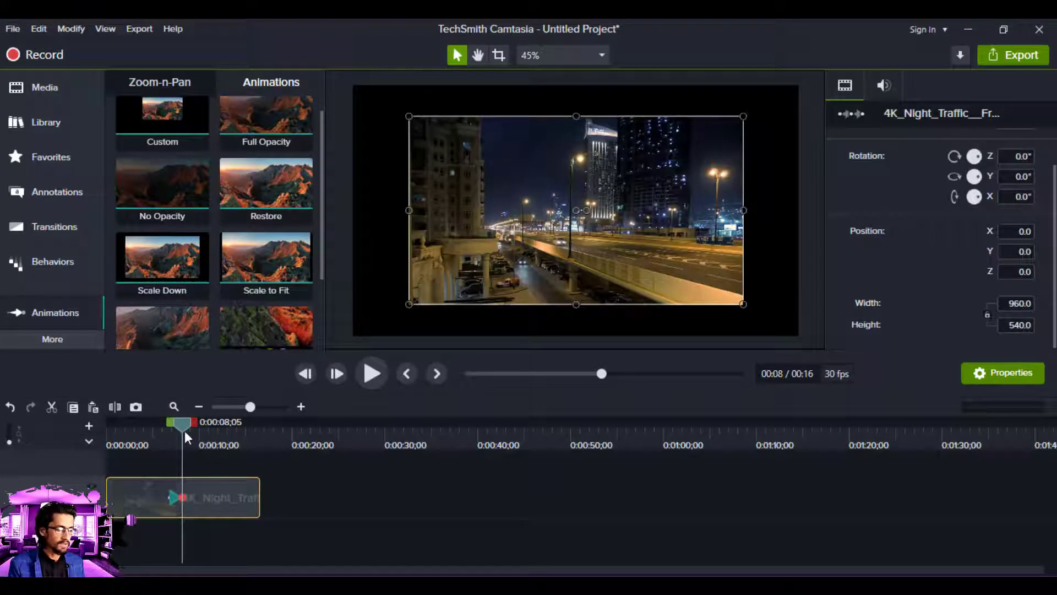
{"action": "left_click_drag", "start_coordinate": [184, 432], "coordinate": [109, 434]}
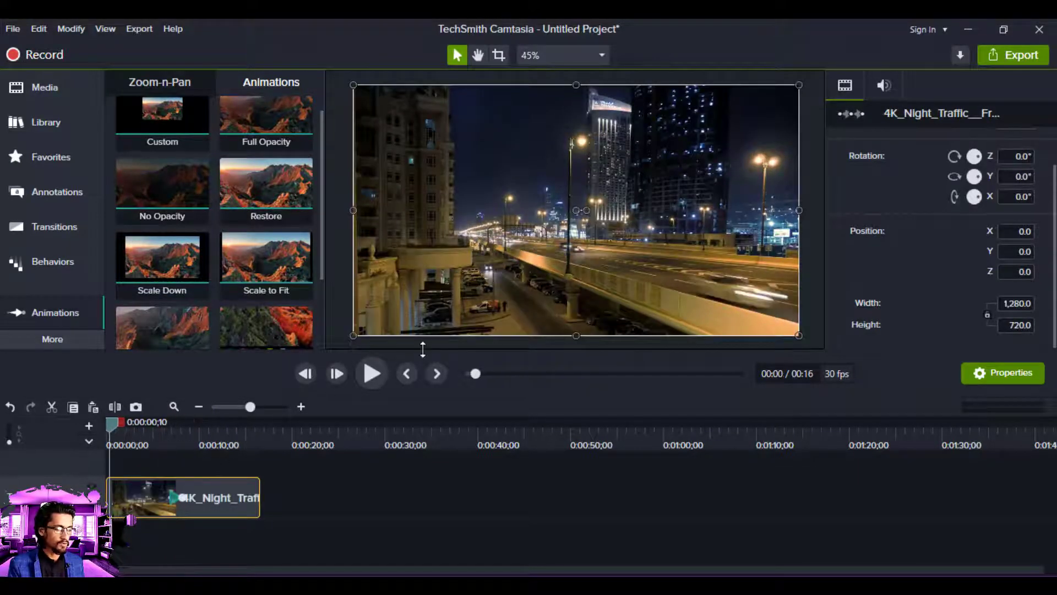
{"action": "left_click", "coordinate": [379, 373]}
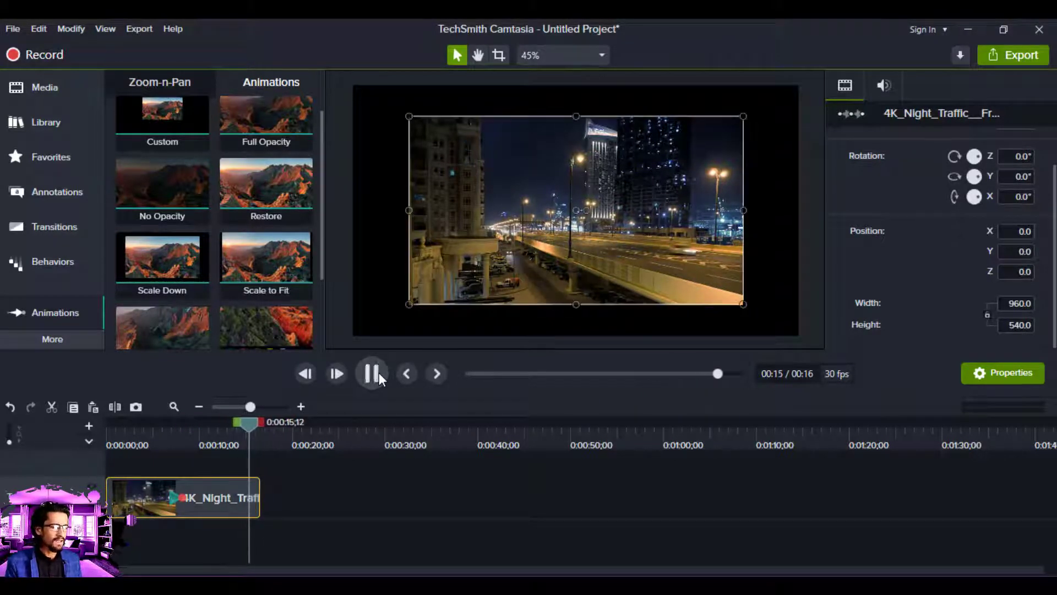
{"action": "left_click", "coordinate": [379, 372]}
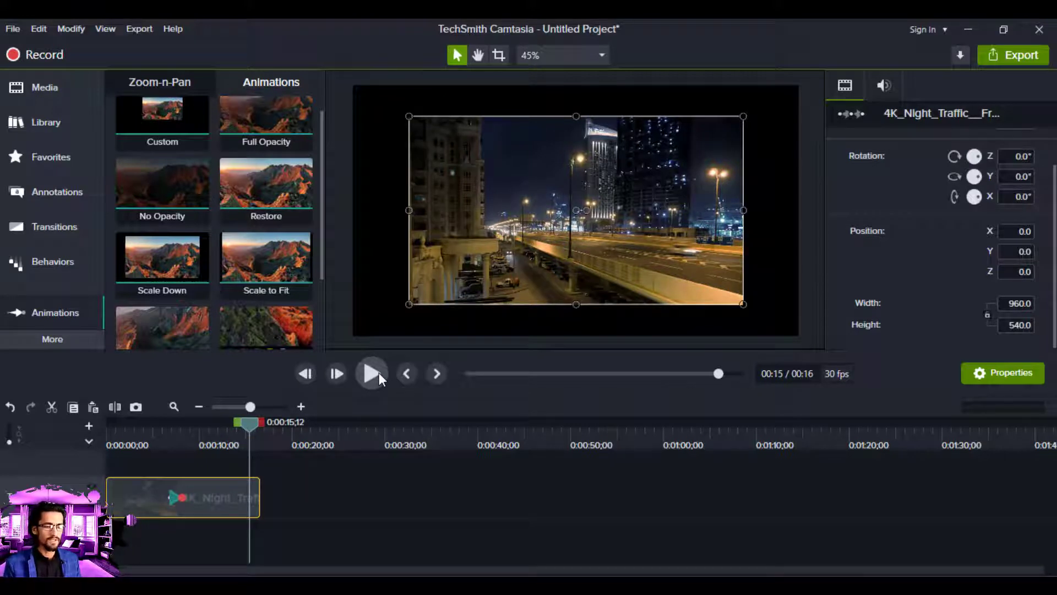
Delete the night traffic clip and its animation from the timeline.
{"action": "left_click", "coordinate": [266, 474]}
{"action": "left_click", "coordinate": [177, 501]}
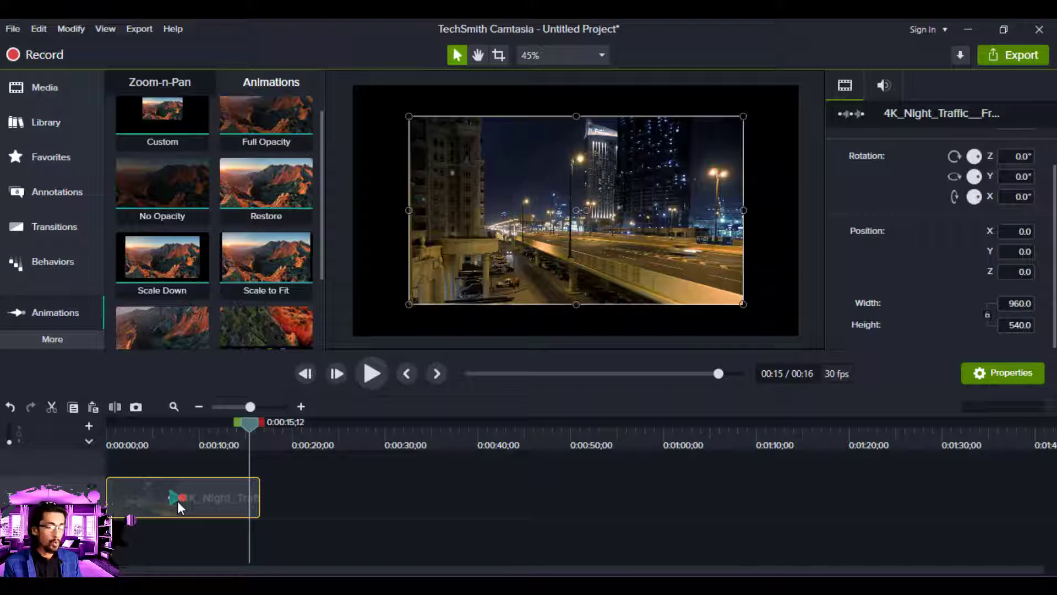
{"action": "key", "text": "Delete"}
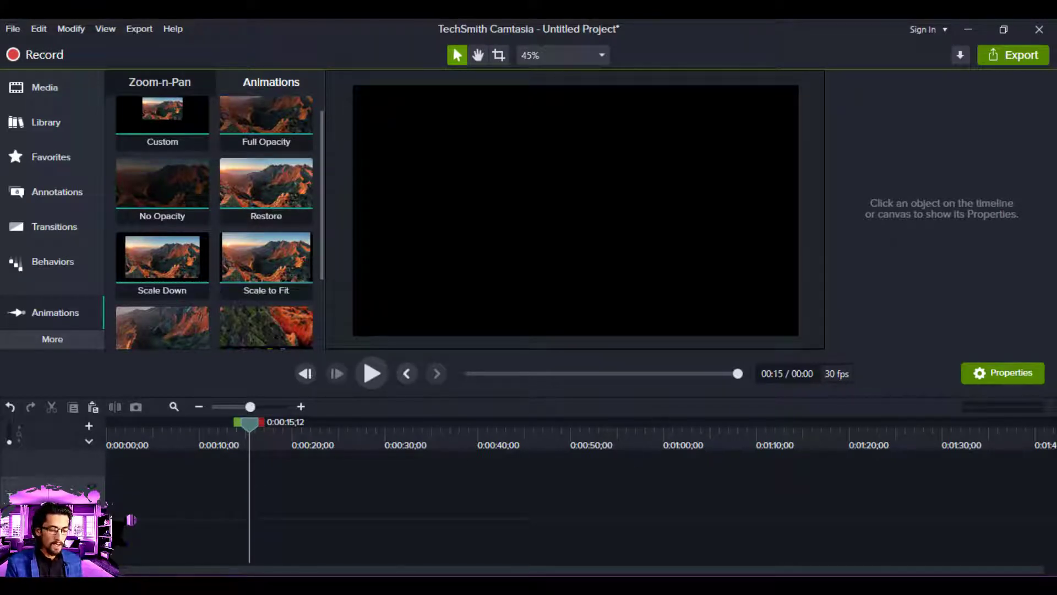
Add the Rec 4-27-2022.trec screen recording from the Ulearna Files folder at the start of the timeline.
{"action": "mouse_move", "coordinate": [563, 585]}
{"action": "left_click", "coordinate": [527, 514]}
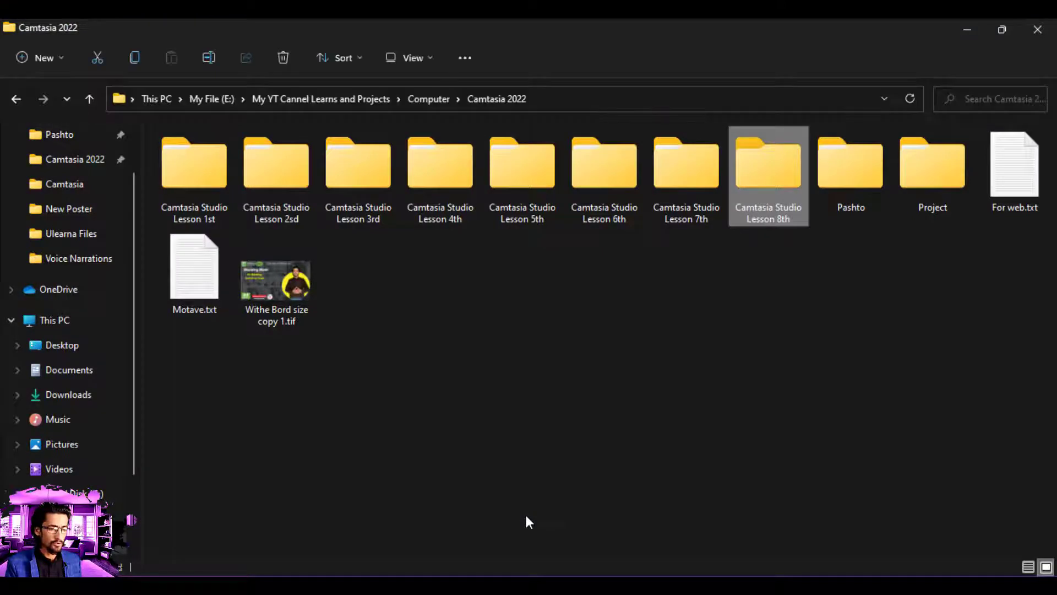
{"action": "left_click", "coordinate": [1037, 29]}
{"action": "mouse_move", "coordinate": [562, 585]}
{"action": "left_click", "coordinate": [561, 509]}
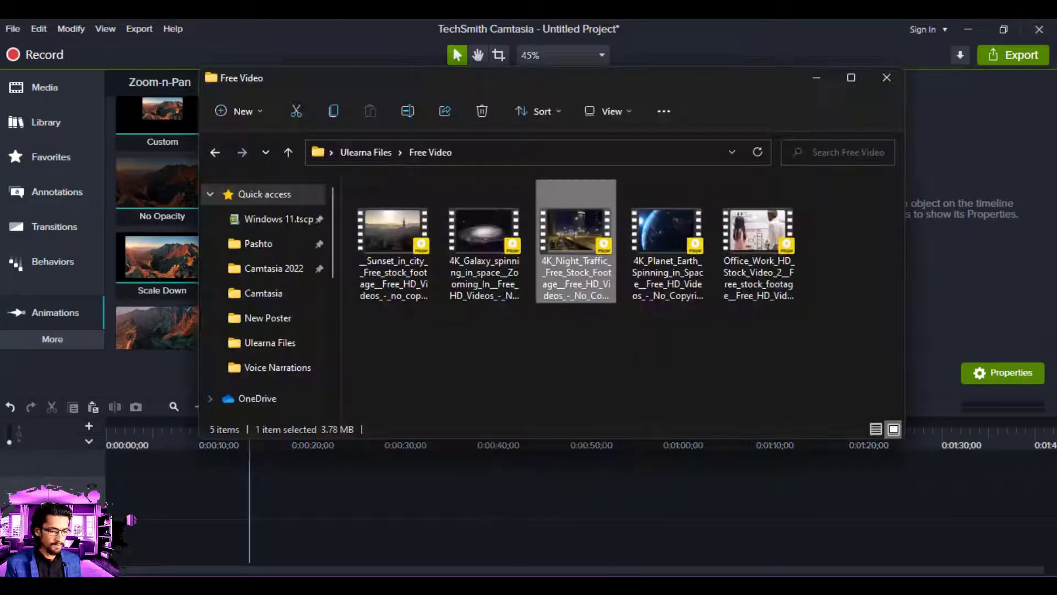
{"action": "left_click", "coordinate": [296, 154]}
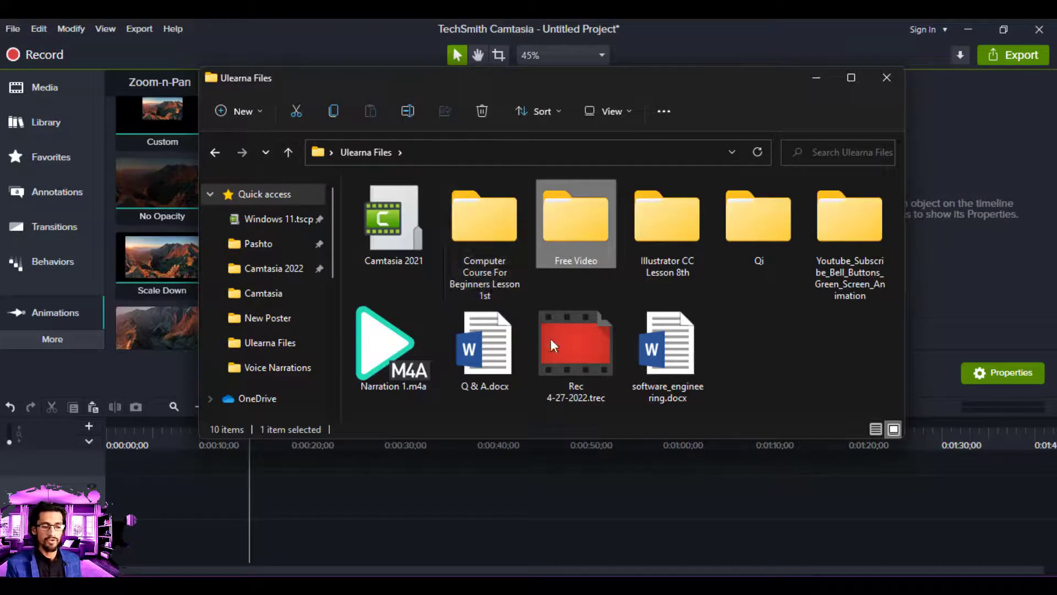
{"action": "left_click", "coordinate": [579, 351]}
{"action": "left_click_drag", "start_coordinate": [579, 351], "coordinate": [122, 535]}
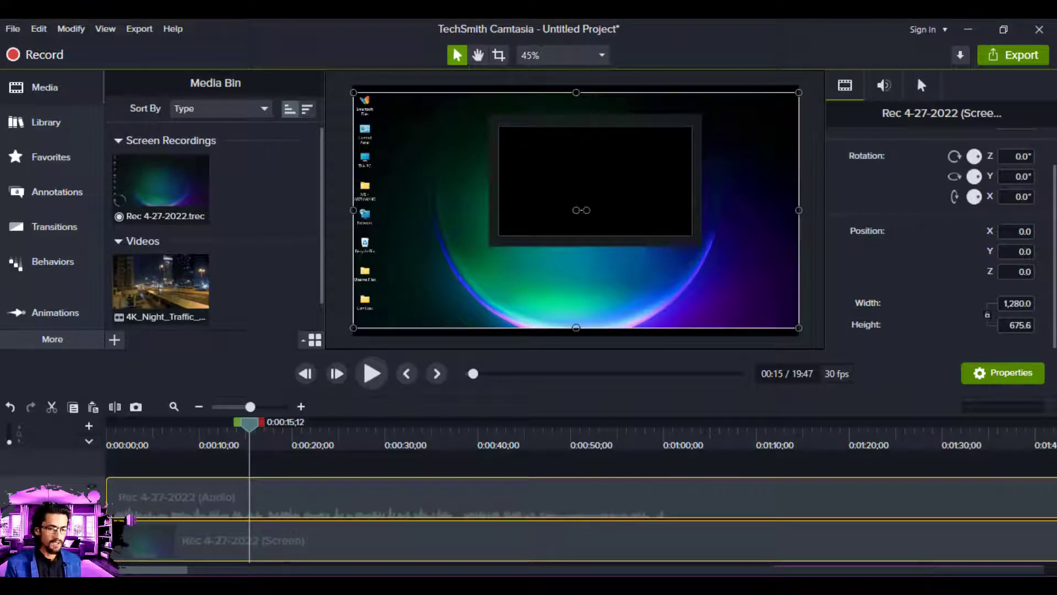
Silence the screen recording by setting its audio gain to 0%, and check the system quick settings.
{"action": "key", "text": "super+a"}
{"action": "left_click", "coordinate": [884, 87]}
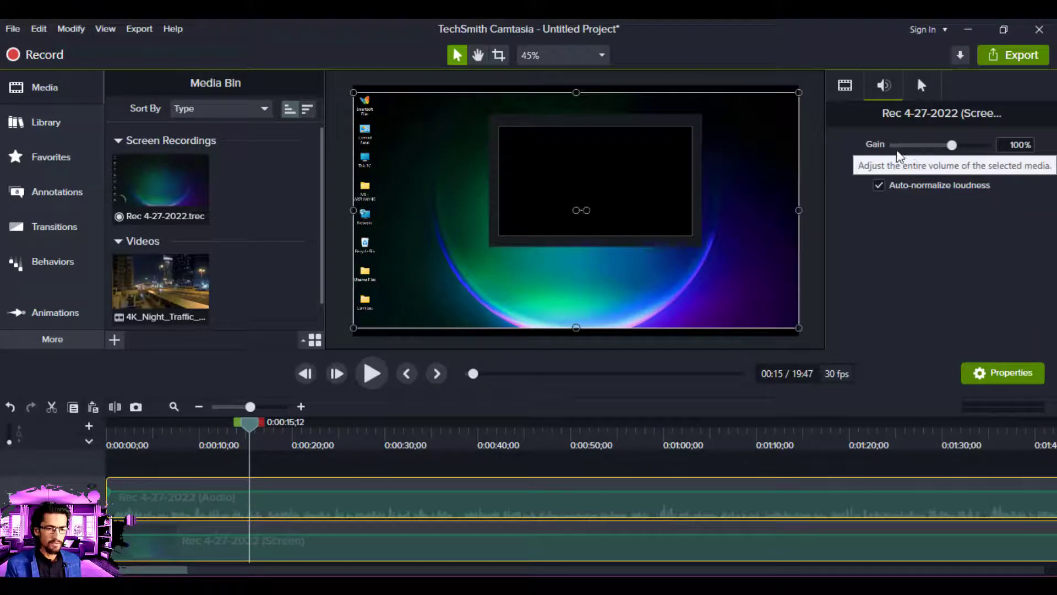
{"action": "left_click", "coordinate": [911, 146]}
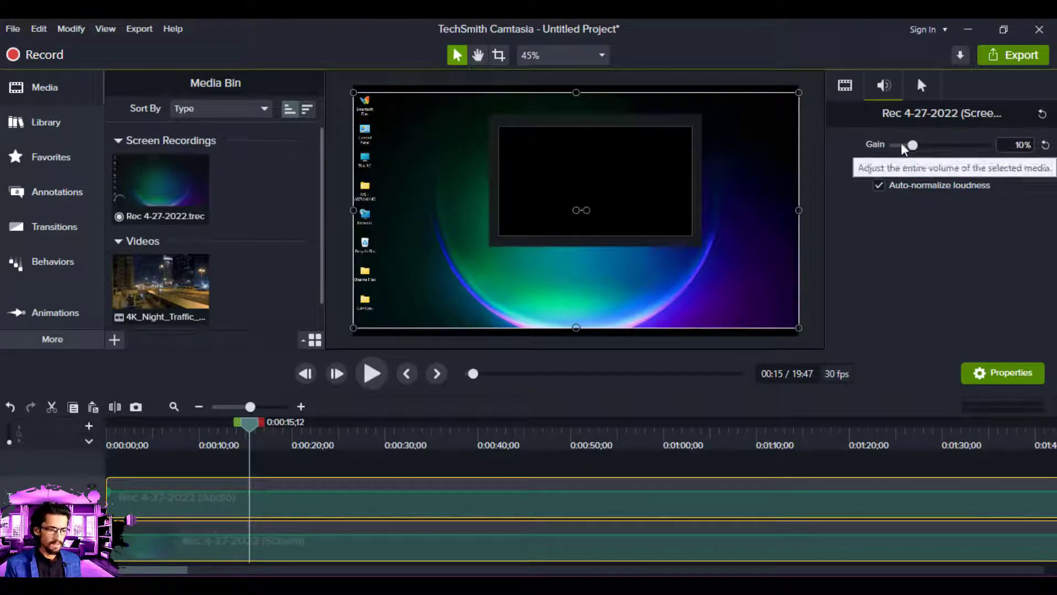
{"action": "left_click_drag", "start_coordinate": [903, 147], "coordinate": [887, 145]}
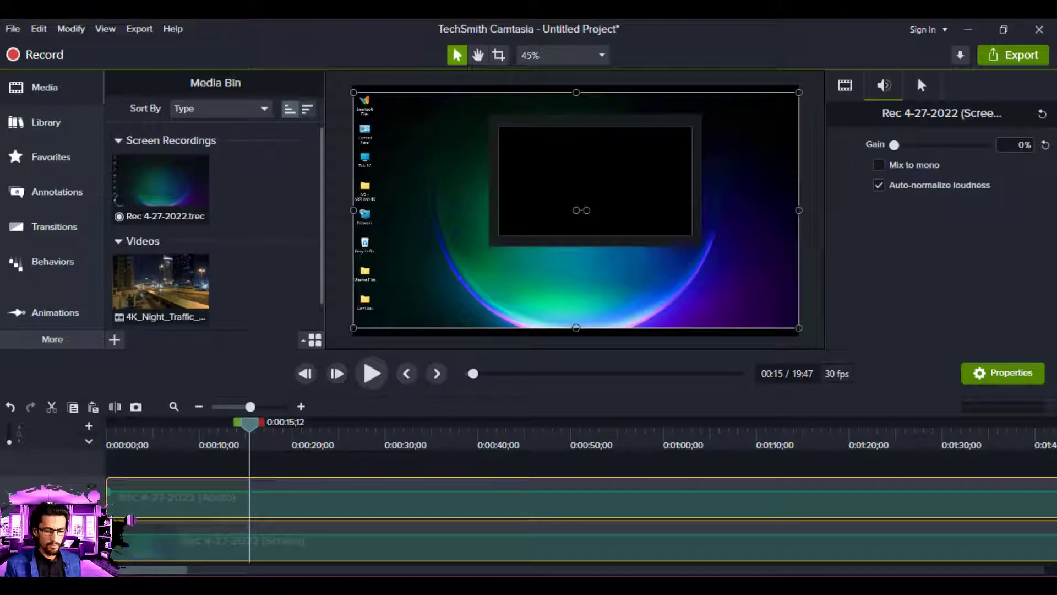
{"action": "key", "text": "super+a"}
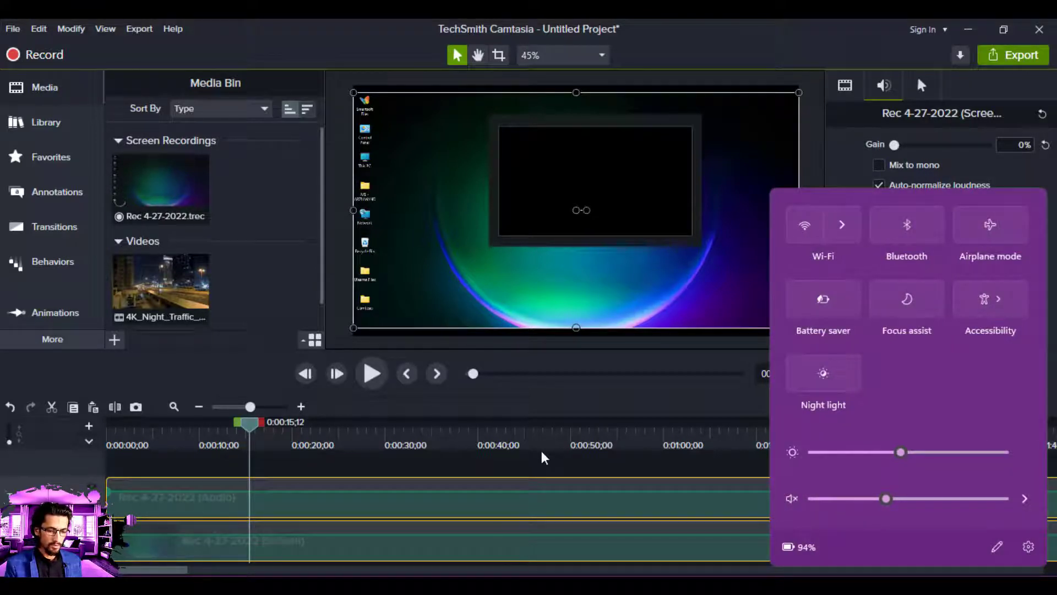
{"action": "left_click", "coordinate": [474, 458]}
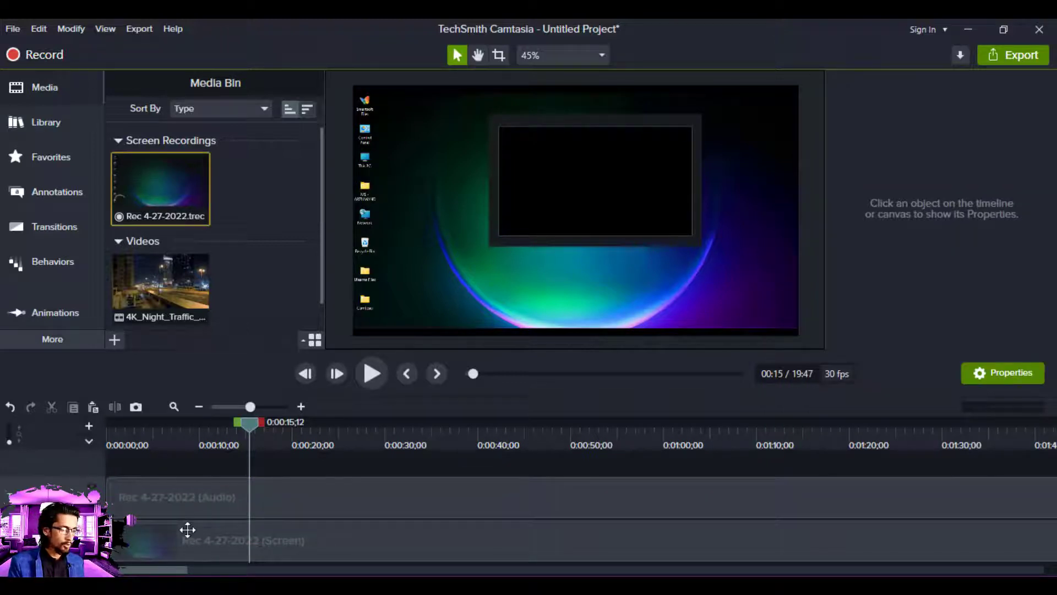
Set the playhead to 0:00:20;13, select the screen part of the recording and show the cursor effects.
{"action": "left_click", "coordinate": [312, 425]}
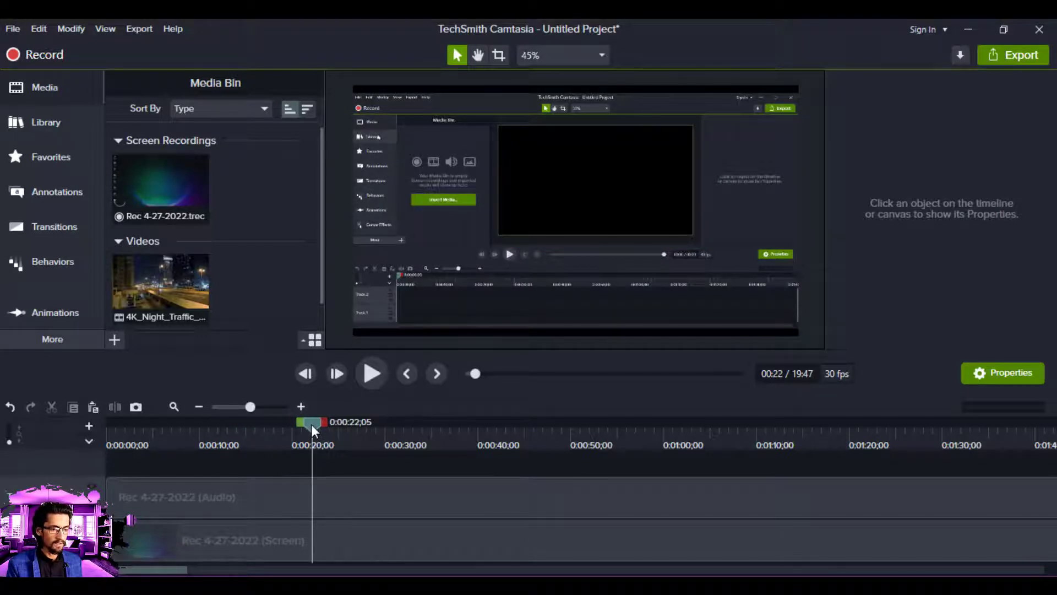
{"action": "left_click_drag", "start_coordinate": [312, 424], "coordinate": [296, 423]}
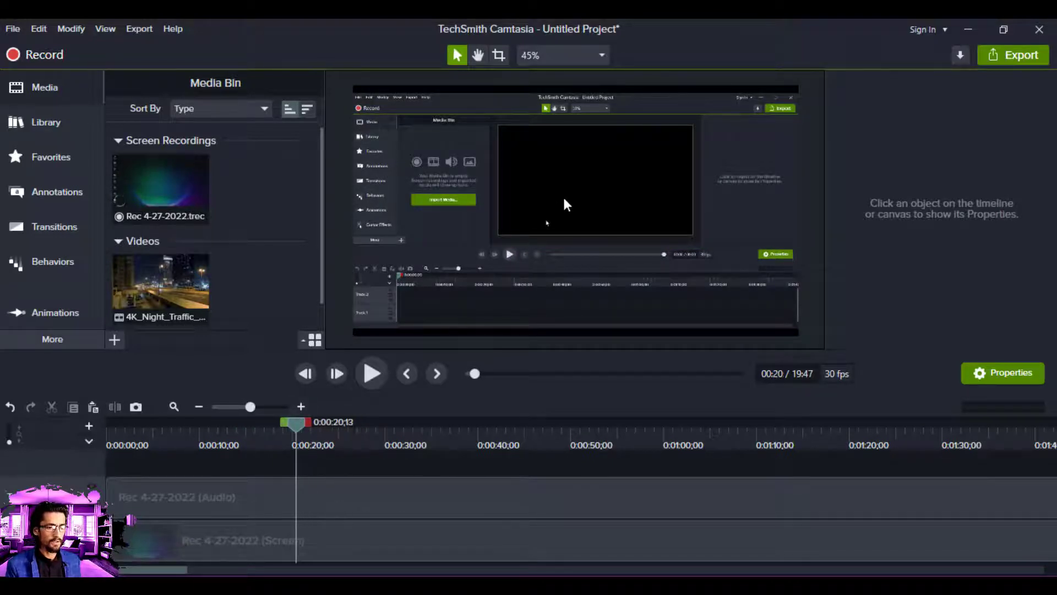
{"action": "left_click", "coordinate": [566, 205]}
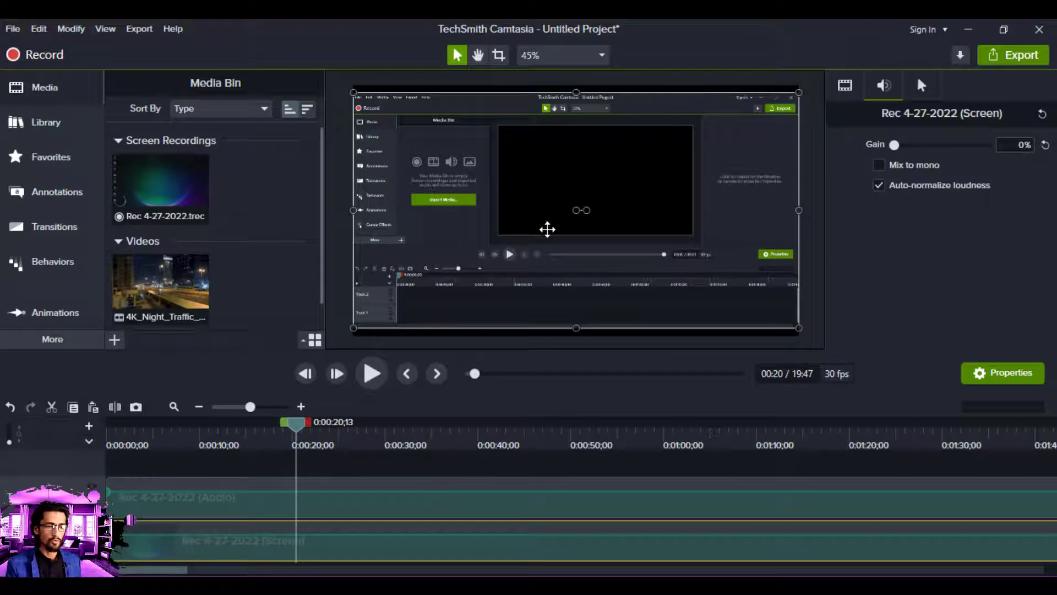
{"action": "left_click", "coordinate": [58, 340]}
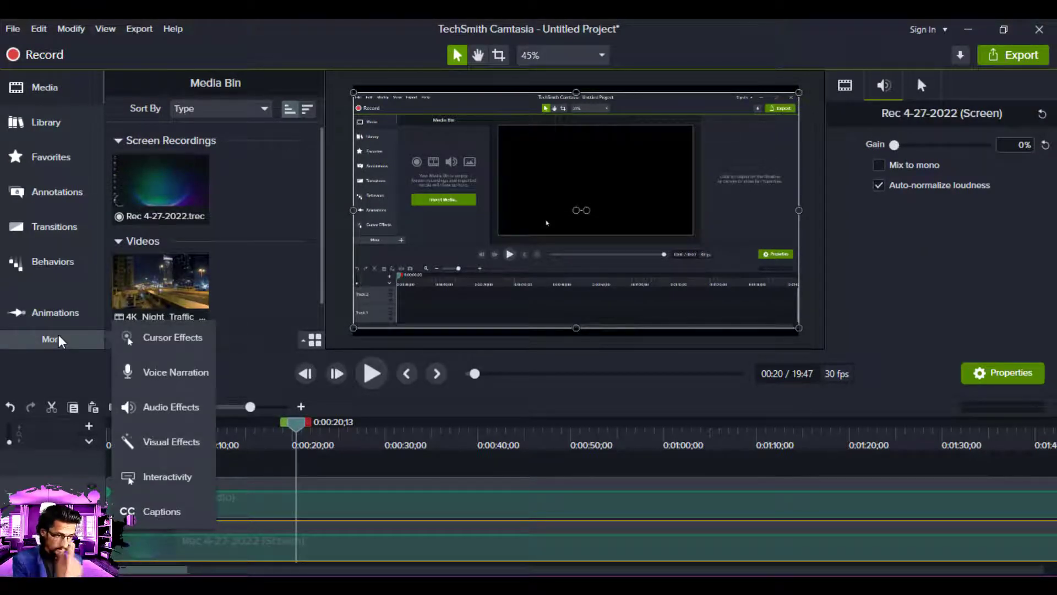
{"action": "left_click", "coordinate": [182, 341]}
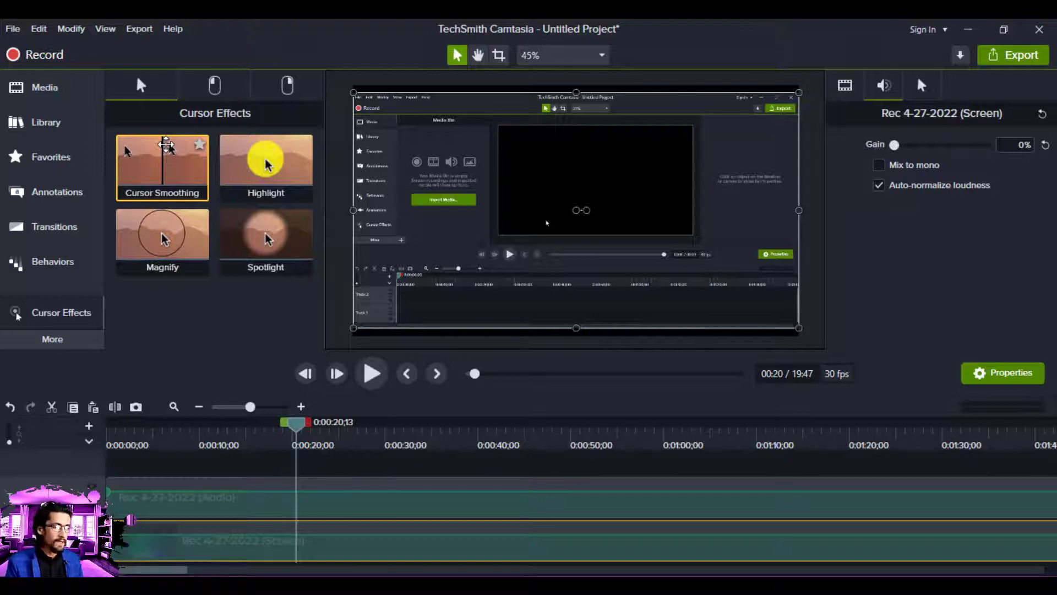
Try the Cursor Smoothing effect on the screen recording, and undo it.
{"action": "left_click_drag", "start_coordinate": [166, 145], "coordinate": [229, 558]}
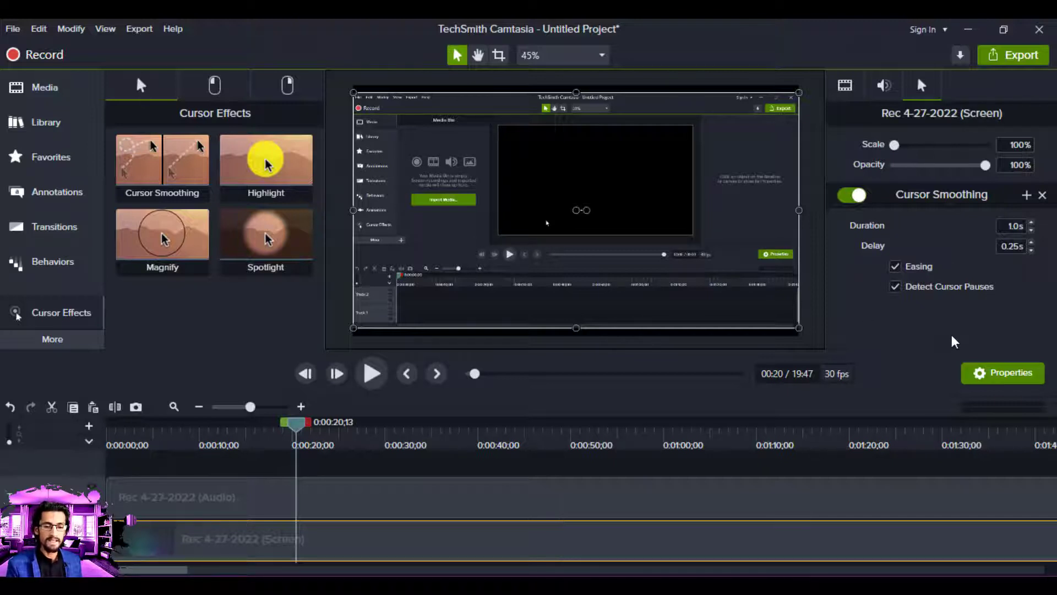
{"action": "key", "text": "ctrl+z"}
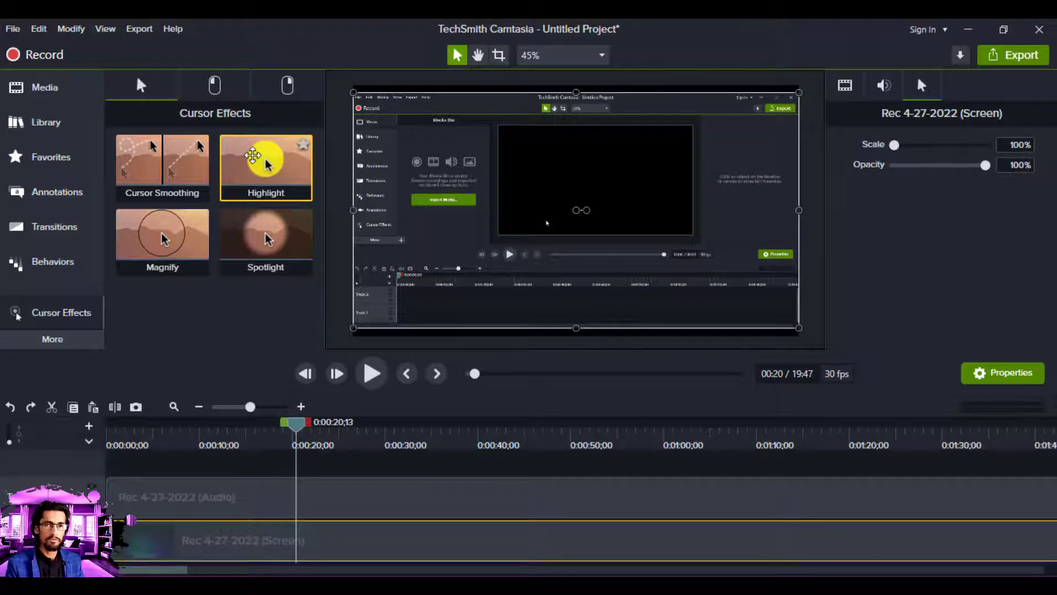
Apply the Highlight cursor effect to the screen recording and set its opacity to 34%.
{"action": "left_click_drag", "start_coordinate": [253, 156], "coordinate": [167, 542]}
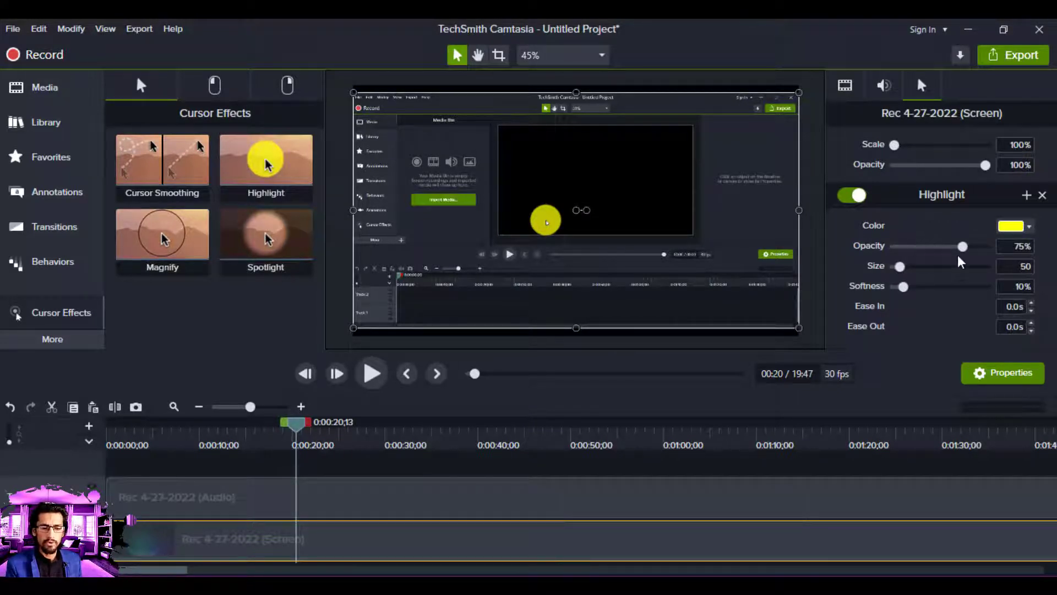
{"action": "mouse_move", "coordinate": [917, 248]}
{"action": "left_mouse_down"}
{"action": "mouse_move", "coordinate": [990, 252]}
{"action": "mouse_move", "coordinate": [926, 253]}
{"action": "left_mouse_up"}
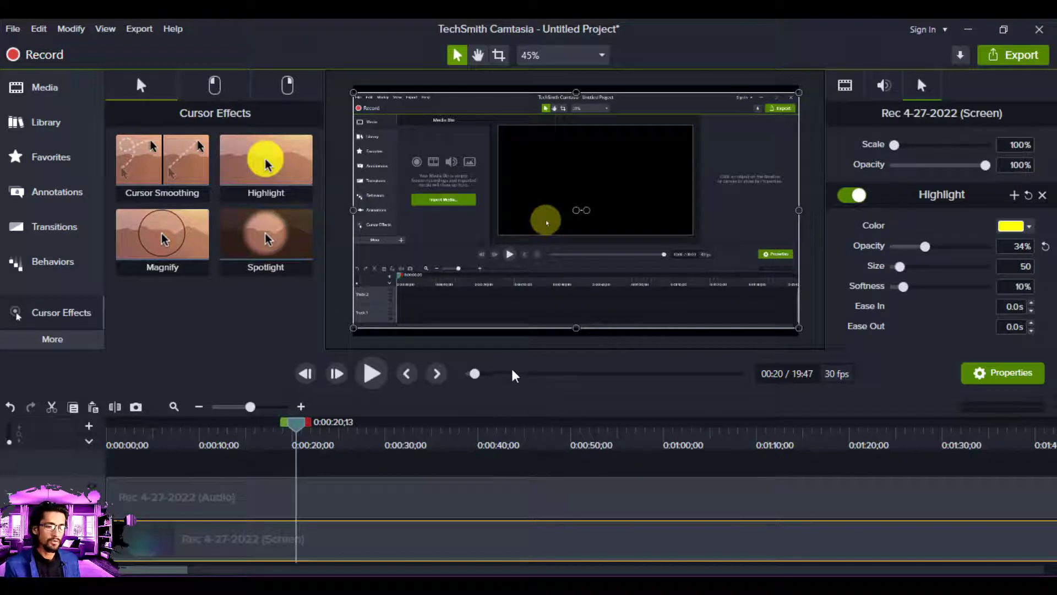
Set the Highlight effect's opacity to 46% with the playhead at 0:11:50;16, and view its color options.
{"action": "left_click_drag", "start_coordinate": [512, 372], "coordinate": [631, 368]}
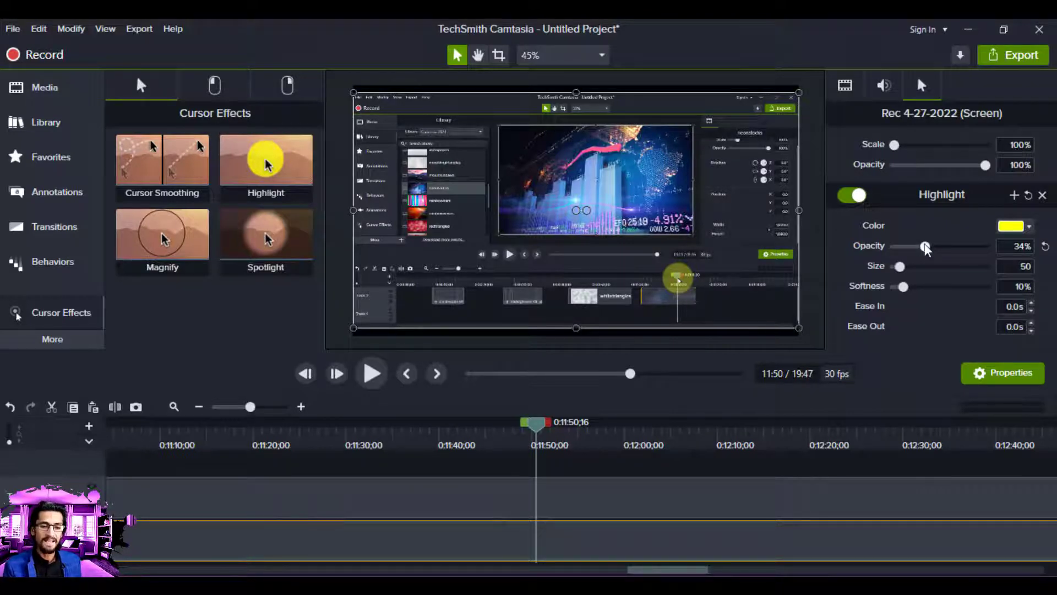
{"action": "left_click_drag", "start_coordinate": [925, 244], "coordinate": [998, 249]}
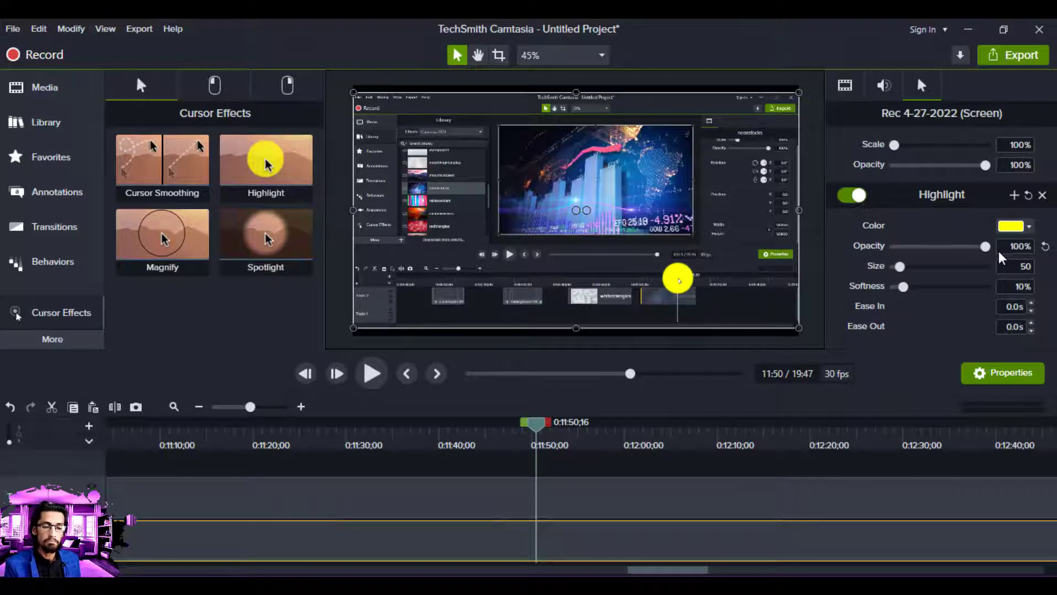
{"action": "left_click_drag", "start_coordinate": [973, 252], "coordinate": [935, 250]}
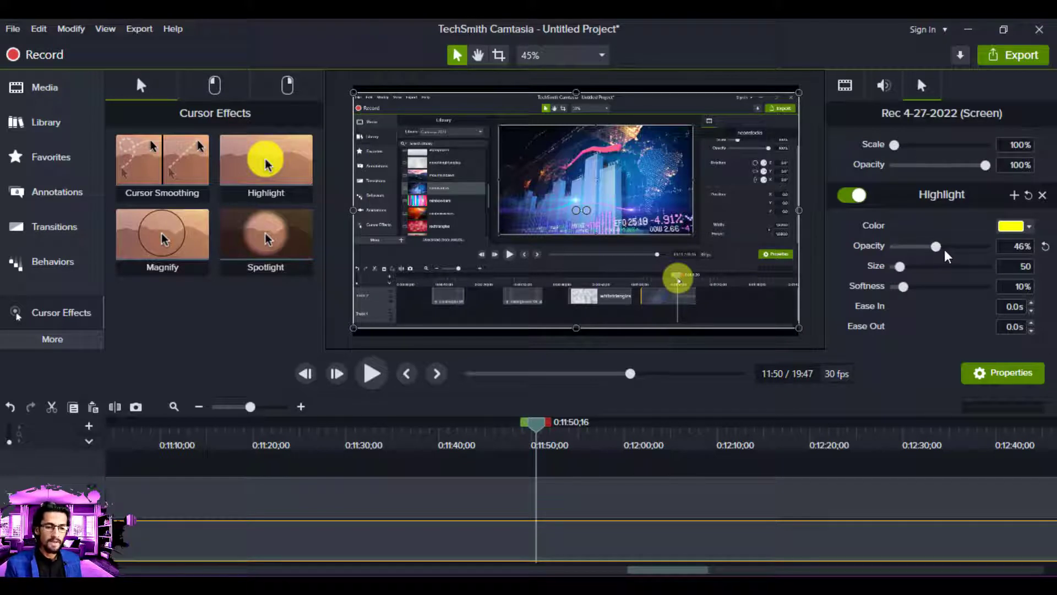
{"action": "left_click", "coordinate": [1018, 227]}
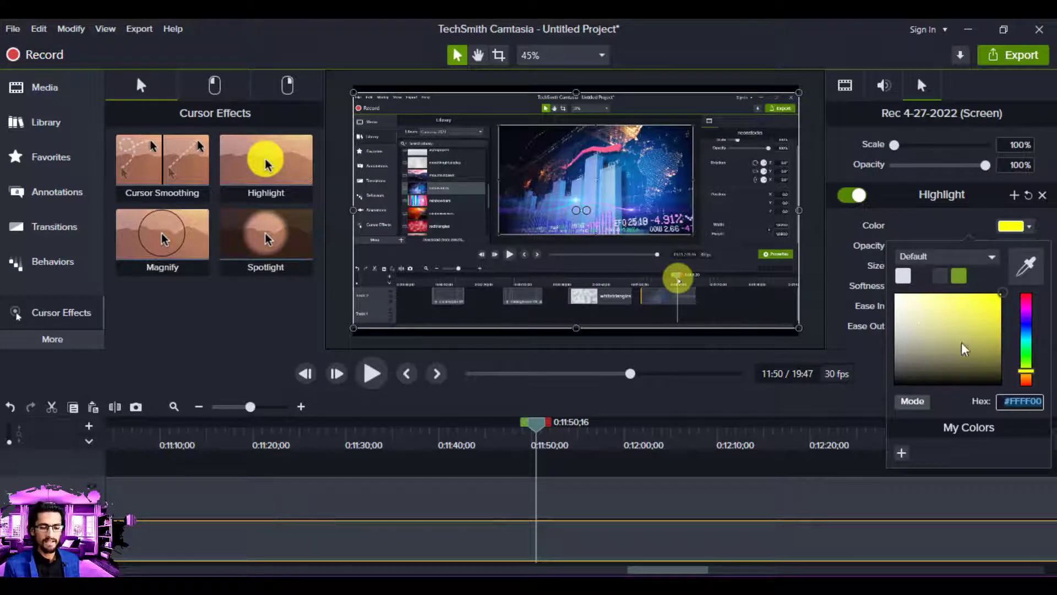
{"action": "left_click", "coordinate": [836, 20]}
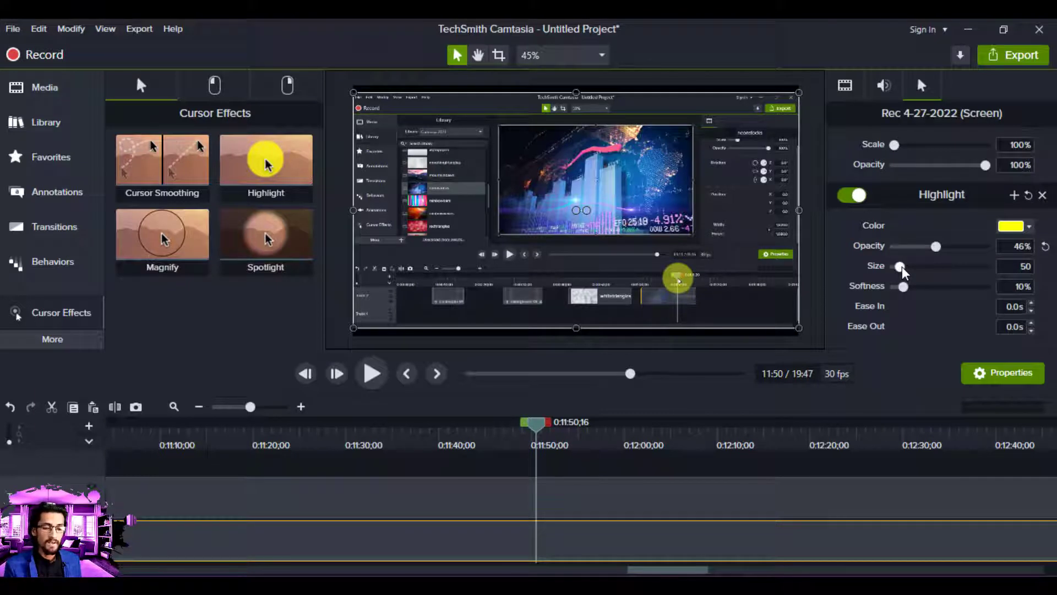
Try different sizes and softness levels for the Highlight effect, ending at size 34 and softness 74%.
{"action": "mouse_move", "coordinate": [902, 267]}
{"action": "left_mouse_down"}
{"action": "mouse_move", "coordinate": [916, 270]}
{"action": "mouse_move", "coordinate": [903, 271]}
{"action": "left_mouse_up"}
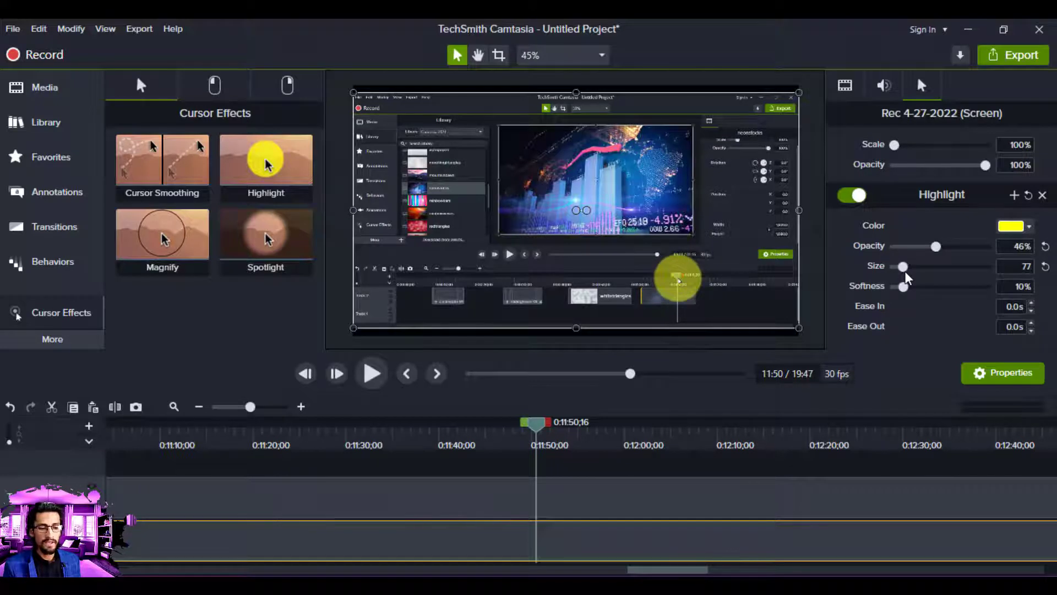
{"action": "left_click_drag", "start_coordinate": [904, 271], "coordinate": [900, 270]}
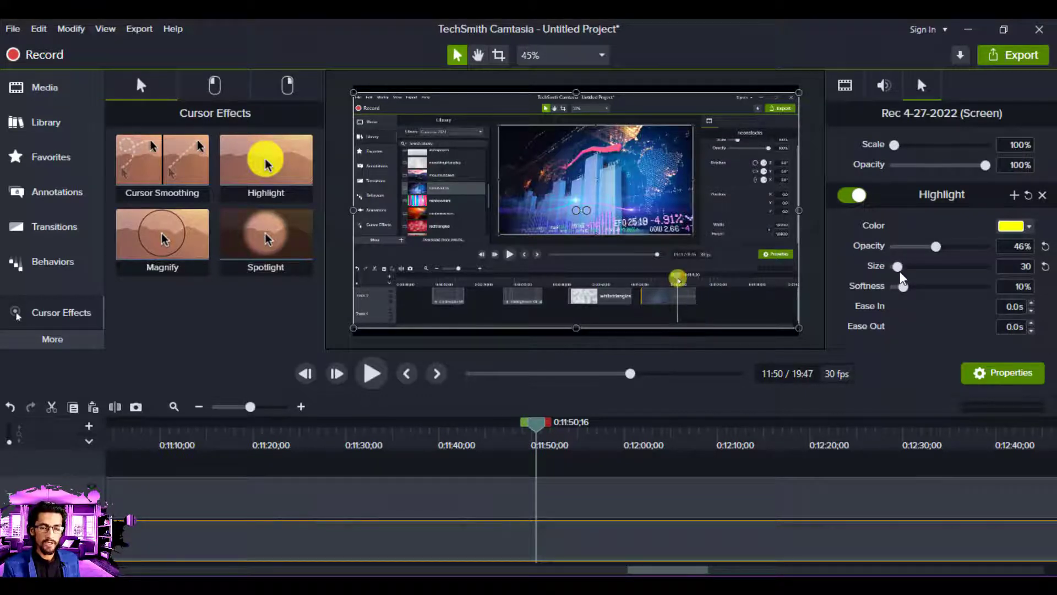
{"action": "left_click_drag", "start_coordinate": [901, 273], "coordinate": [916, 273]}
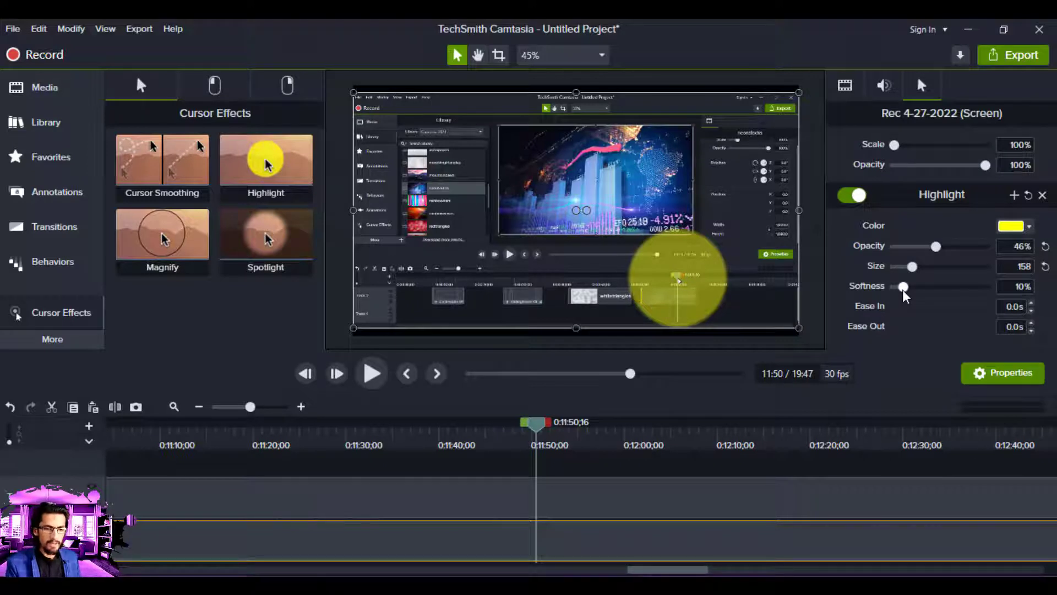
{"action": "left_click_drag", "start_coordinate": [903, 290], "coordinate": [972, 296]}
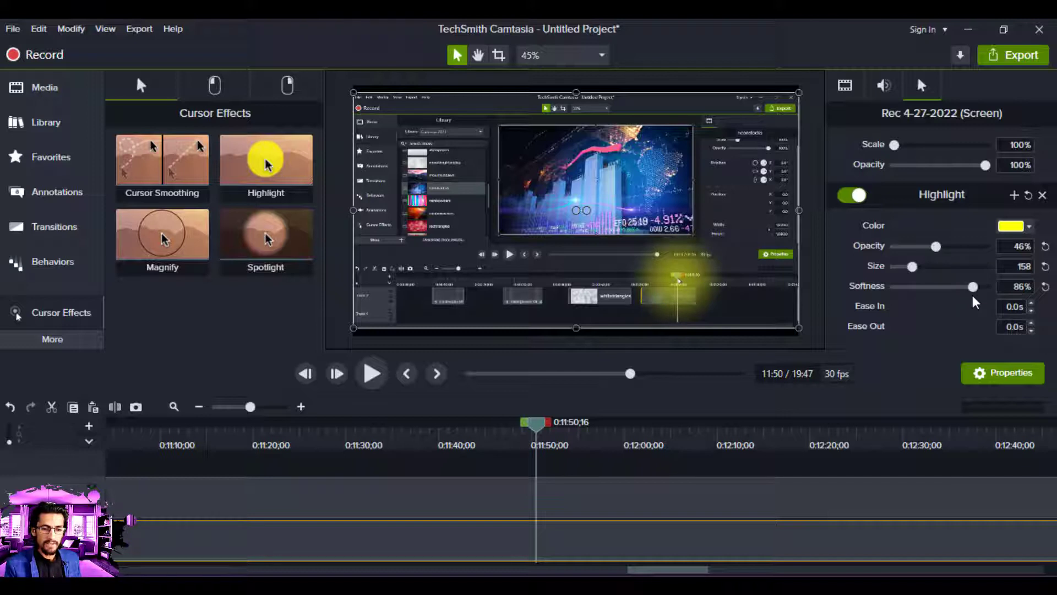
{"action": "mouse_move", "coordinate": [972, 295]}
{"action": "left_mouse_down"}
{"action": "mouse_move", "coordinate": [940, 295]}
{"action": "mouse_move", "coordinate": [981, 297]}
{"action": "mouse_move", "coordinate": [962, 304]}
{"action": "left_mouse_up"}
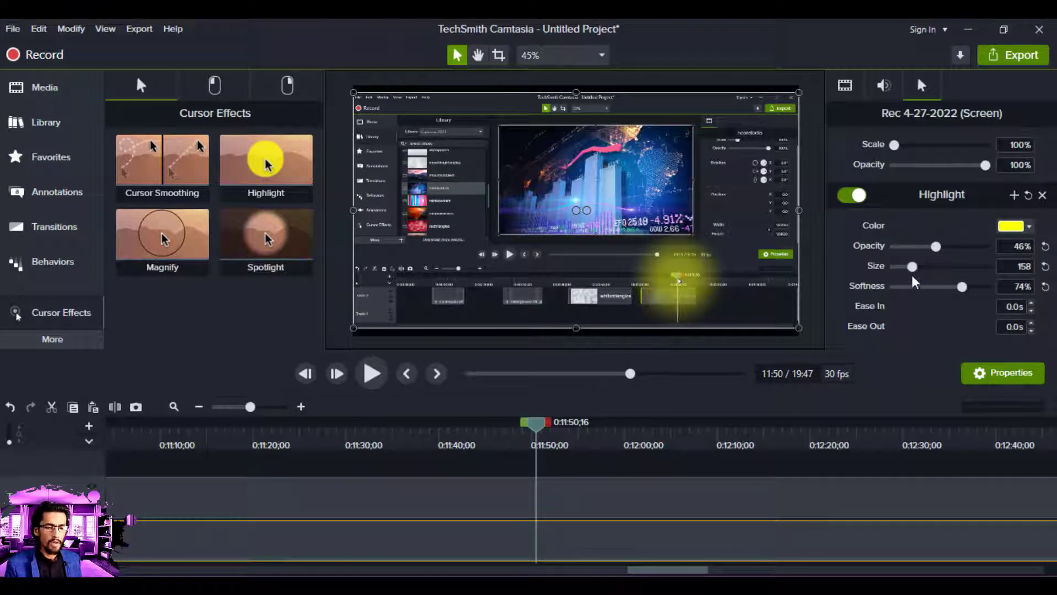
{"action": "left_click_drag", "start_coordinate": [912, 269], "coordinate": [903, 269]}
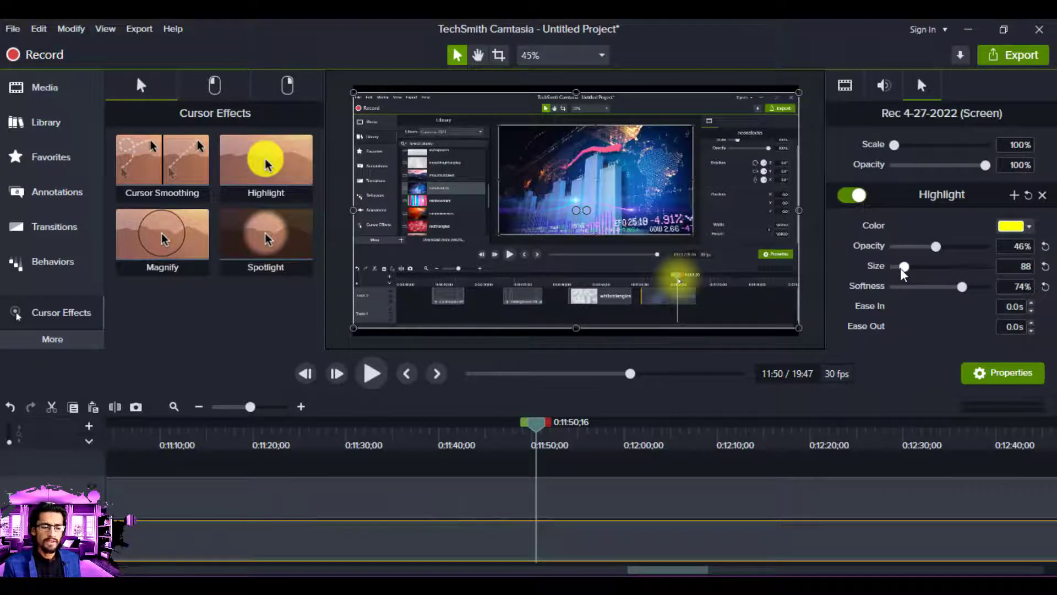
{"action": "left_click_drag", "start_coordinate": [904, 267], "coordinate": [898, 267]}
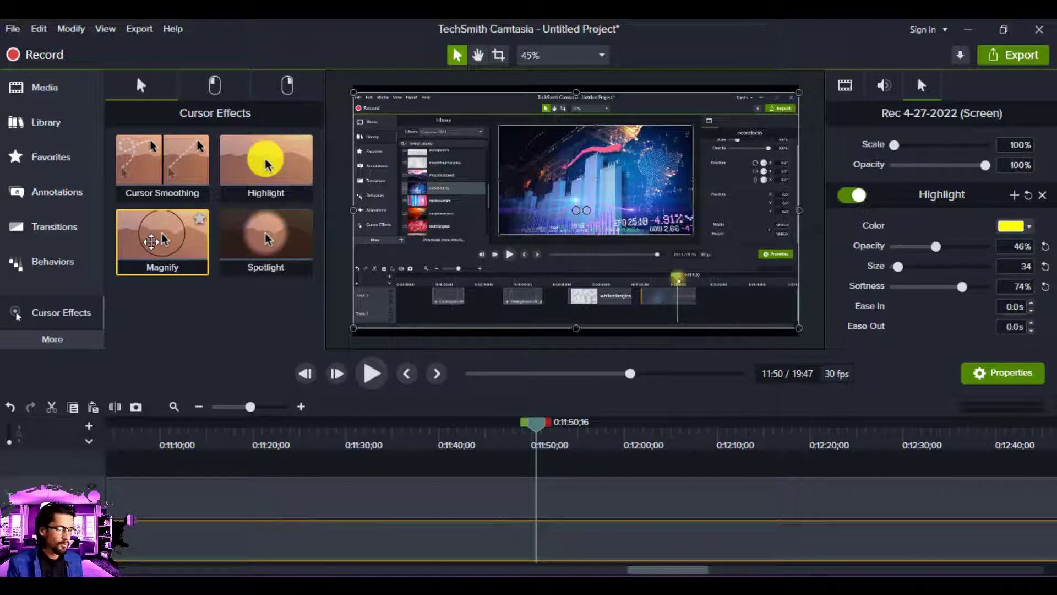
Undo the Highlight effect and all its adjustments on the screen recording.
{"action": "left_click_drag", "start_coordinate": [150, 240], "coordinate": [182, 242]}
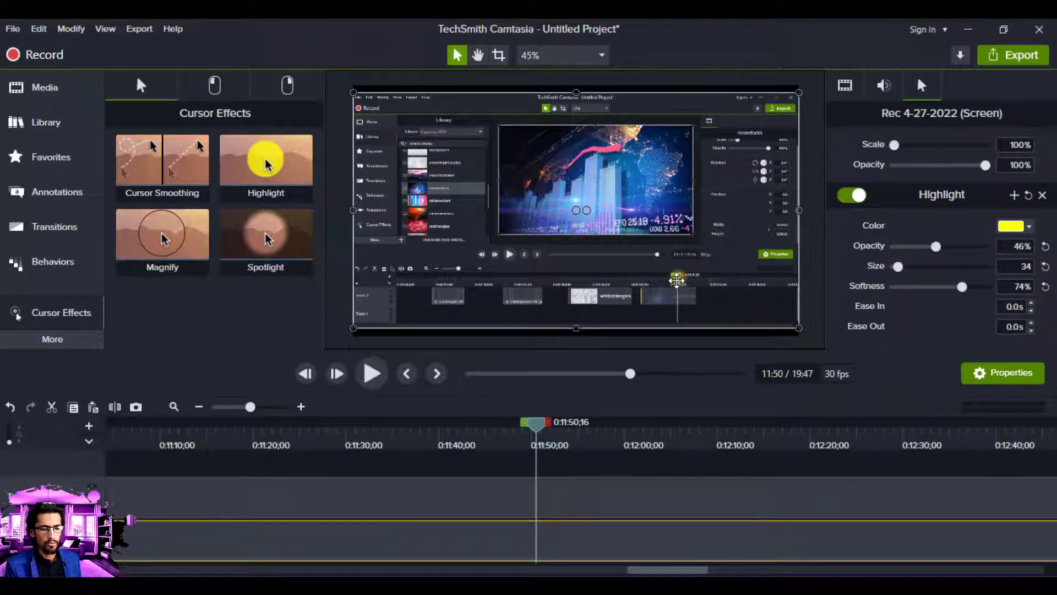
{"action": "key", "text": "ctrl+z"}
{"action": "key", "text": "ctrl+z"}
{"action": "key", "text": "ctrl+z"}
{"action": "key", "text": "ctrl+z"}
{"action": "key", "text": "ctrl+z"}
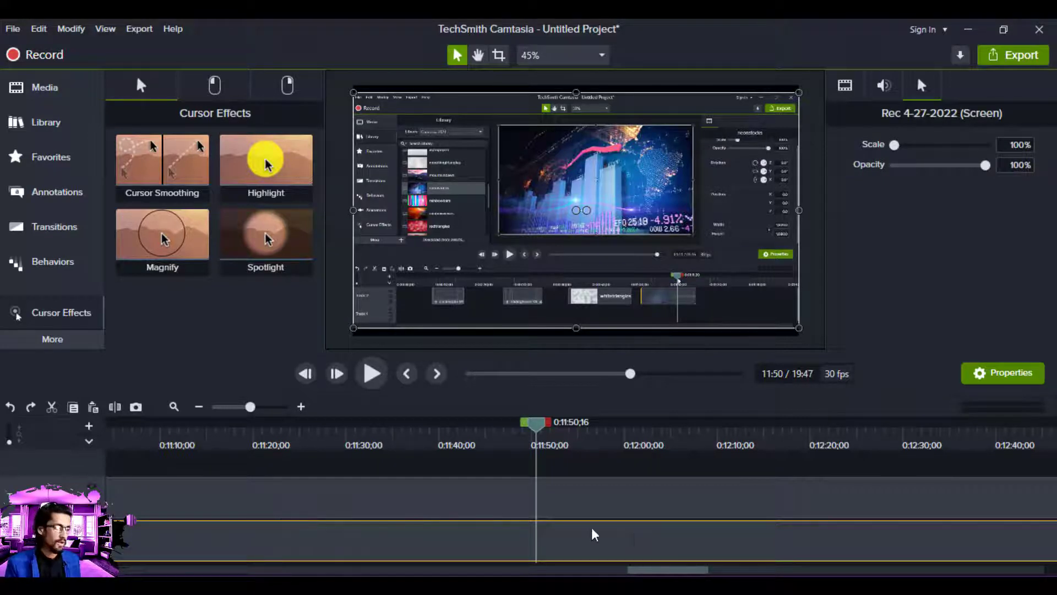
Apply the Magnify cursor effect to the screen recording with size 107, zoom 174%, shadow 9 and softness 22%.
{"action": "left_click_drag", "start_coordinate": [162, 234], "coordinate": [438, 540]}
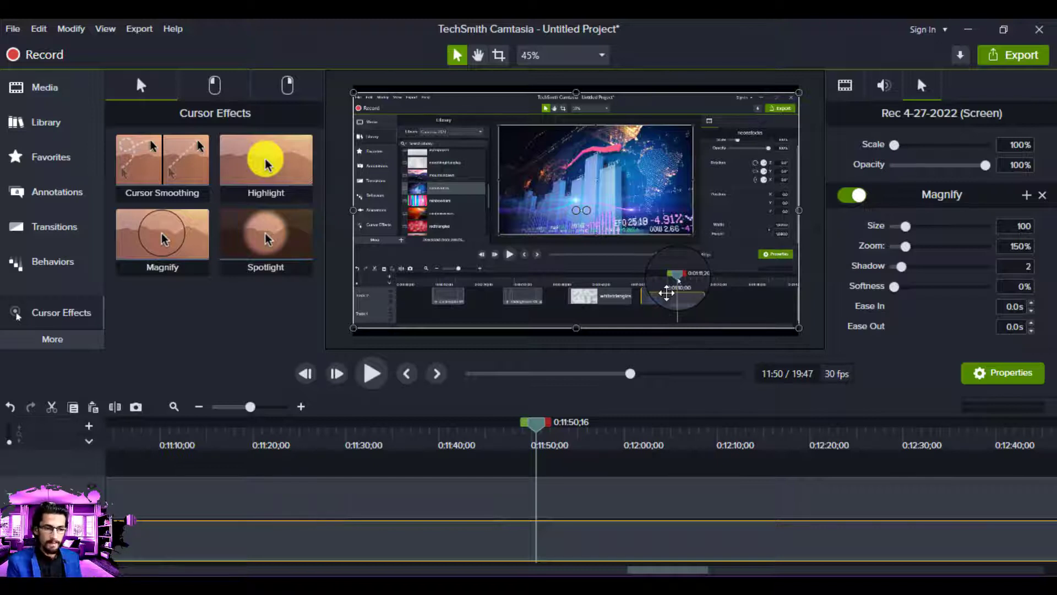
{"action": "mouse_move", "coordinate": [906, 227]}
{"action": "left_mouse_down"}
{"action": "mouse_move", "coordinate": [930, 225]}
{"action": "mouse_move", "coordinate": [904, 226]}
{"action": "mouse_move", "coordinate": [908, 246]}
{"action": "mouse_move", "coordinate": [923, 250]}
{"action": "mouse_move", "coordinate": [910, 260]}
{"action": "mouse_move", "coordinate": [908, 226]}
{"action": "left_mouse_up"}
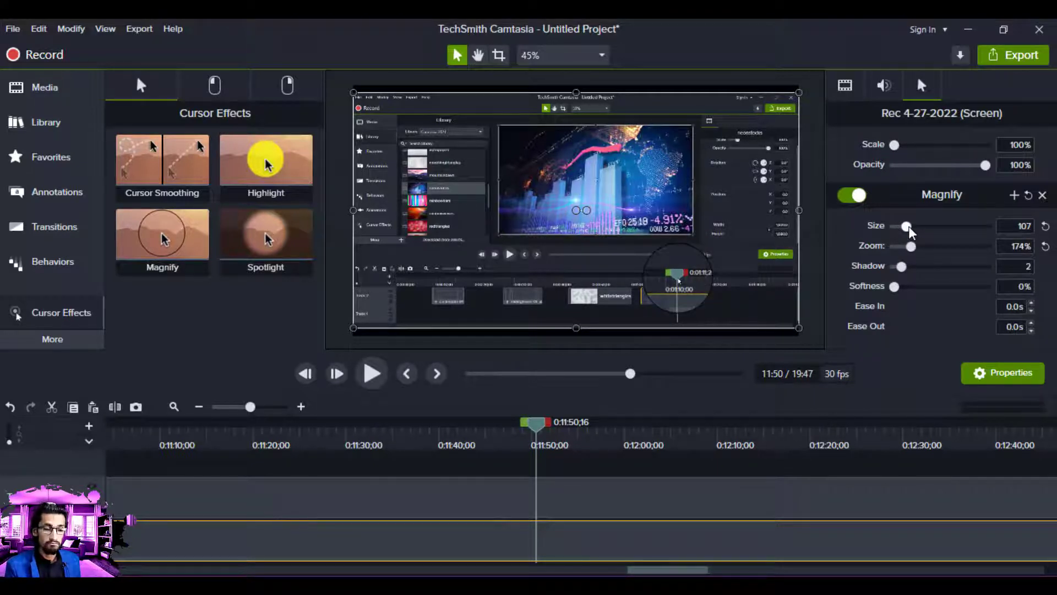
{"action": "left_click_drag", "start_coordinate": [904, 265], "coordinate": [977, 293]}
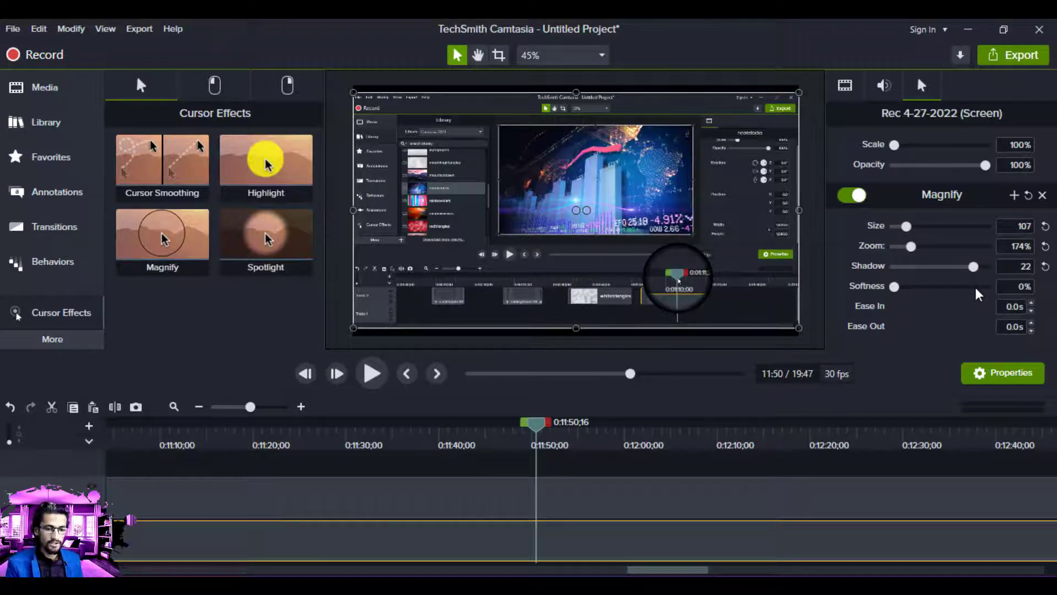
{"action": "left_click_drag", "start_coordinate": [892, 288], "coordinate": [914, 287]}
{"action": "left_click", "coordinate": [927, 269]}
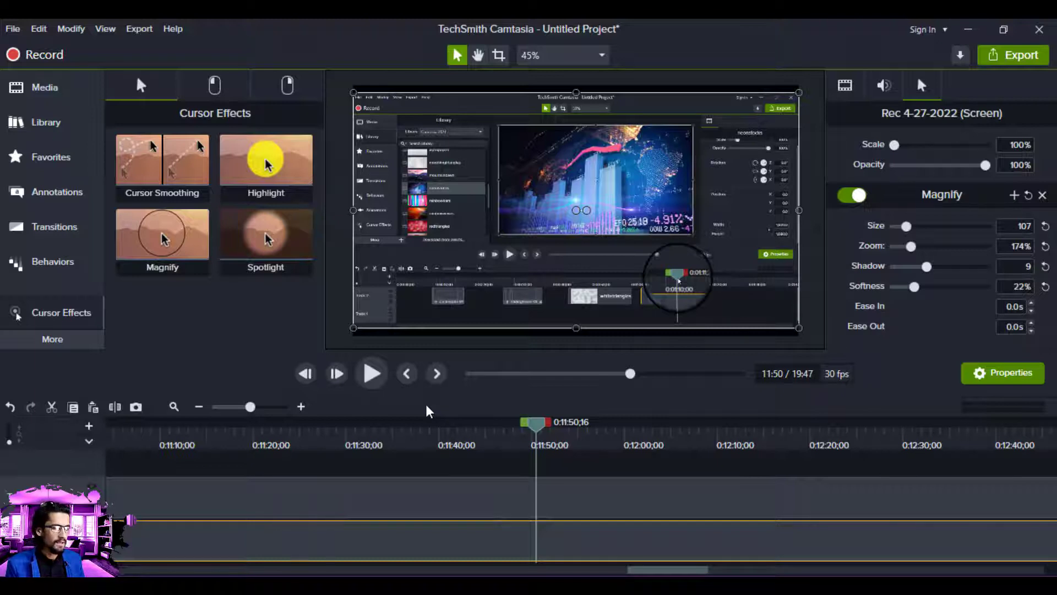
Undo the Magnify effect and its adjustments on the screen recording.
{"action": "key", "text": "ctrl+z"}
{"action": "key", "text": "ctrl+z"}
{"action": "key", "text": "ctrl+z"}
{"action": "key", "text": "ctrl+z"}
{"action": "key", "text": "ctrl+z"}
{"action": "key", "text": "ctrl+z"}
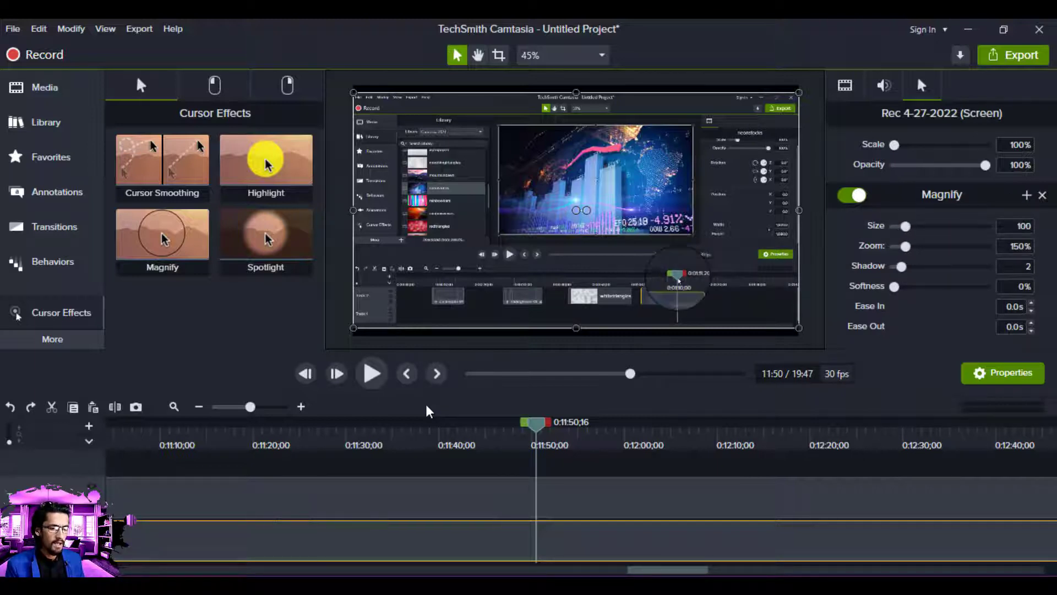
{"action": "key", "text": "ctrl+z"}
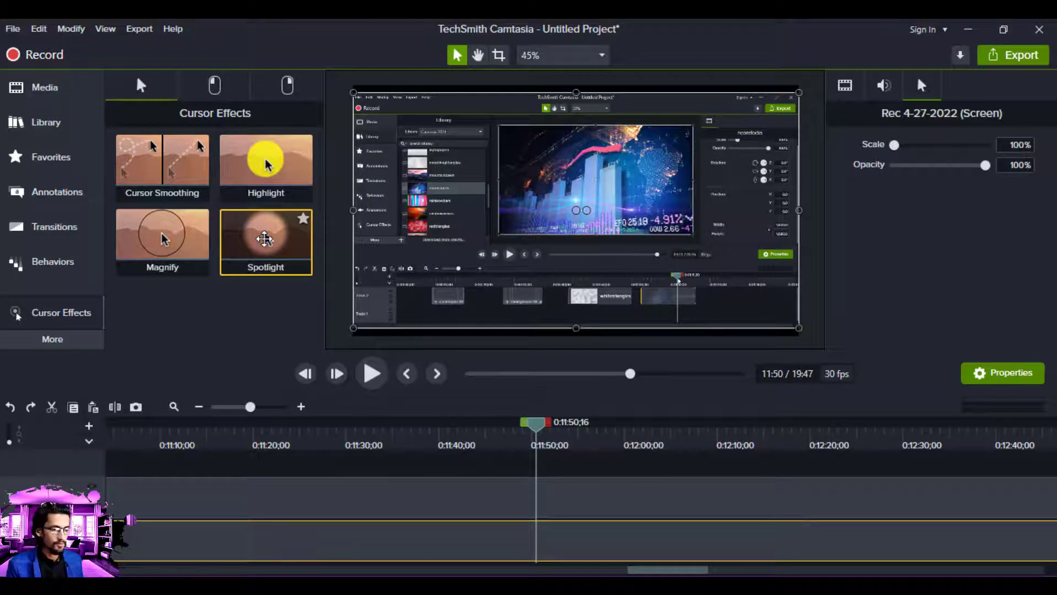
Apply the Spotlight cursor effect to the screen recording and preview it at 0:11:32;09.
{"action": "left_click_drag", "start_coordinate": [266, 240], "coordinate": [355, 543]}
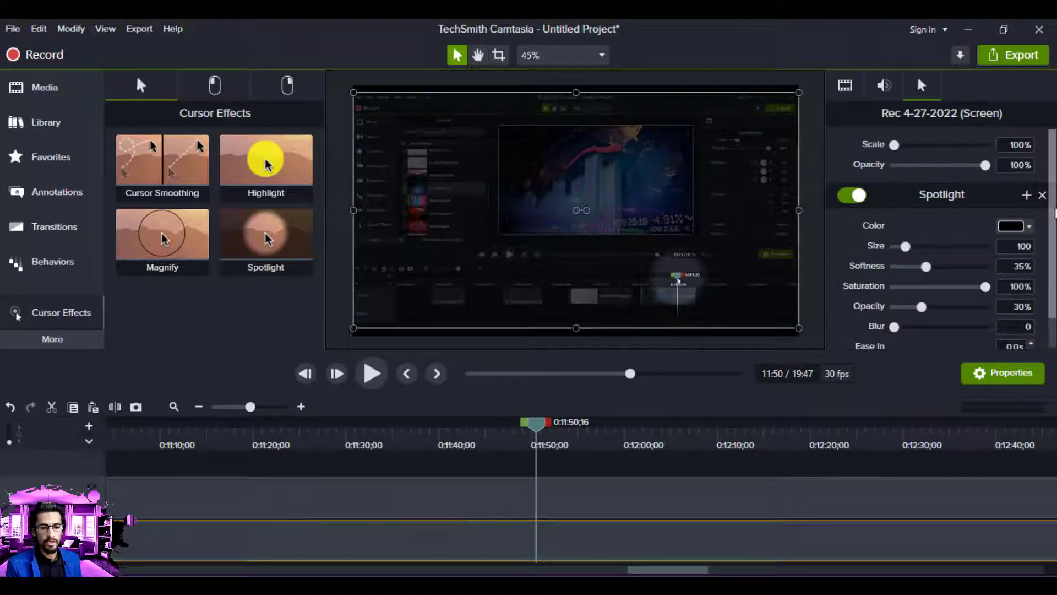
{"action": "scroll", "coordinate": [941, 237], "scroll_direction": "down", "scroll_amount": 1}
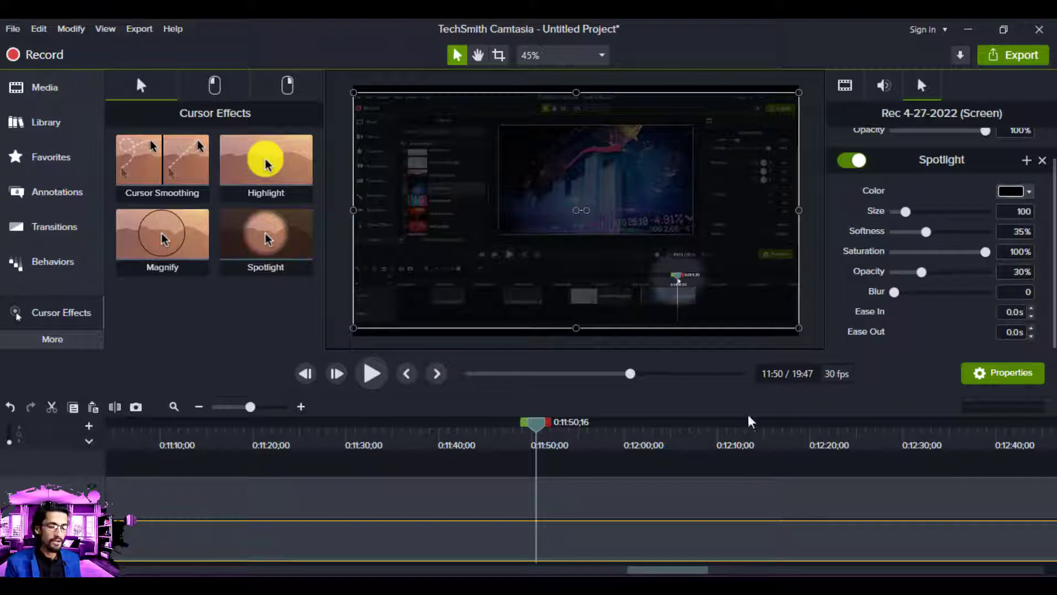
{"action": "left_click_drag", "start_coordinate": [537, 424], "coordinate": [515, 435]}
{"action": "left_click_drag", "start_coordinate": [423, 417], "coordinate": [370, 416]}
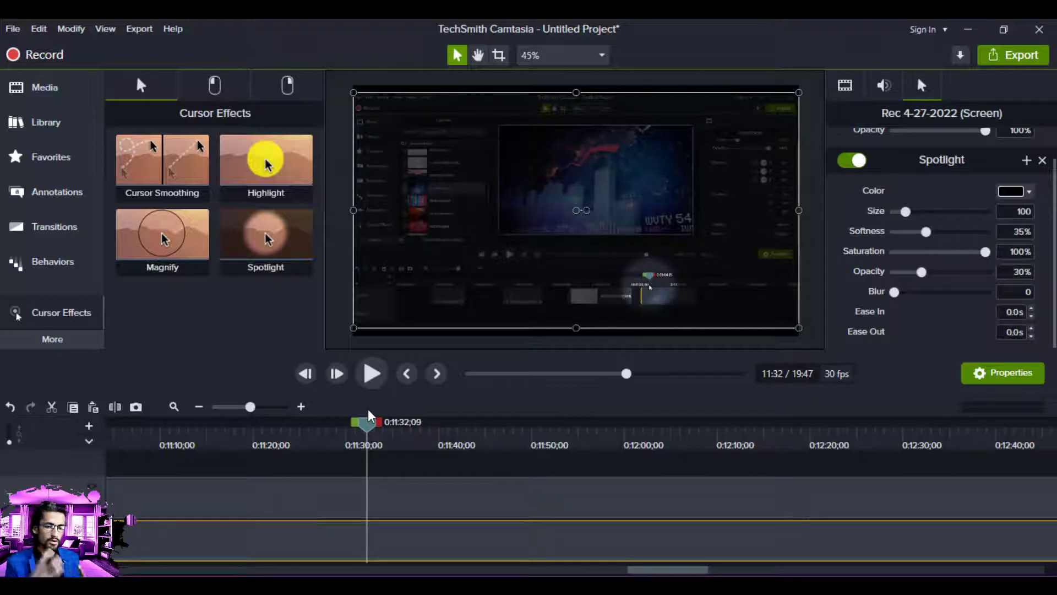
Set the Spotlight effect's saturation to 49%, softness to 36%, opacity to 43% and blur to 4.
{"action": "left_click", "coordinate": [940, 252]}
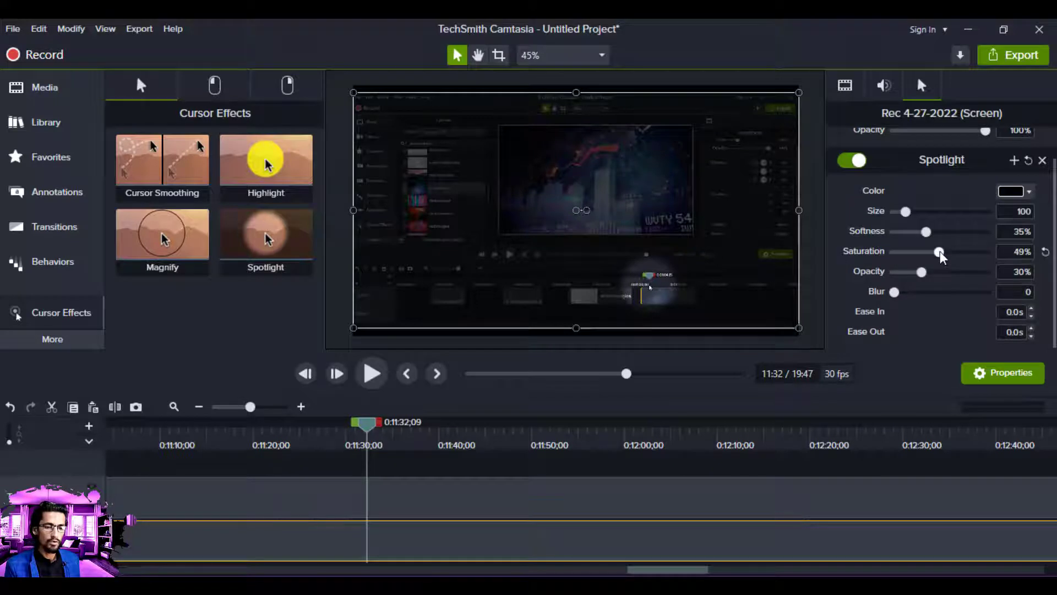
{"action": "mouse_move", "coordinate": [926, 232]}
{"action": "left_mouse_down"}
{"action": "mouse_move", "coordinate": [902, 233]}
{"action": "mouse_move", "coordinate": [927, 236]}
{"action": "left_mouse_up"}
{"action": "left_click", "coordinate": [927, 235]}
{"action": "left_click", "coordinate": [909, 272]}
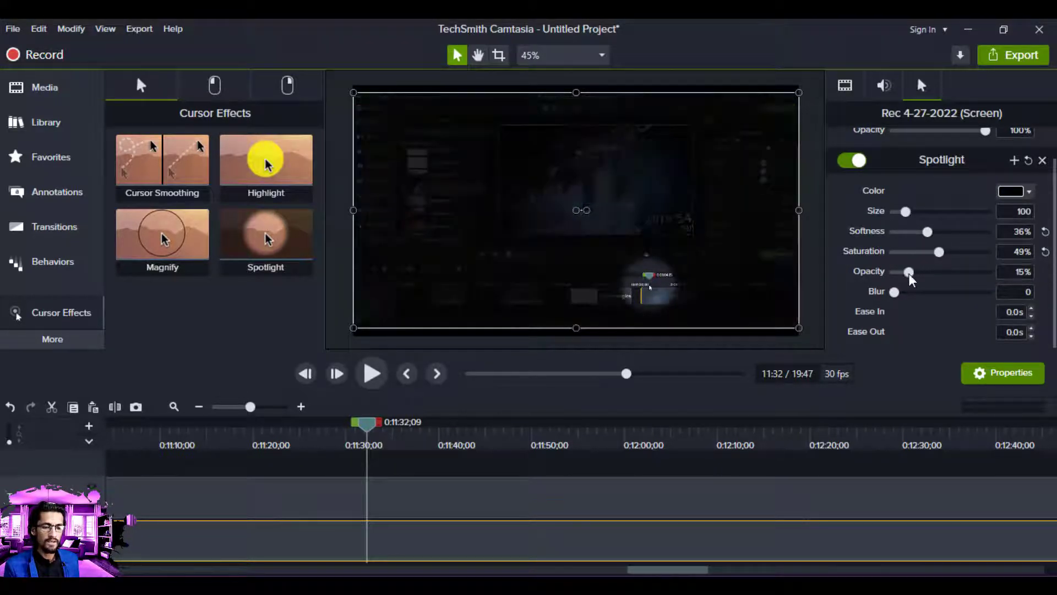
{"action": "left_click_drag", "start_coordinate": [894, 278], "coordinate": [938, 305]}
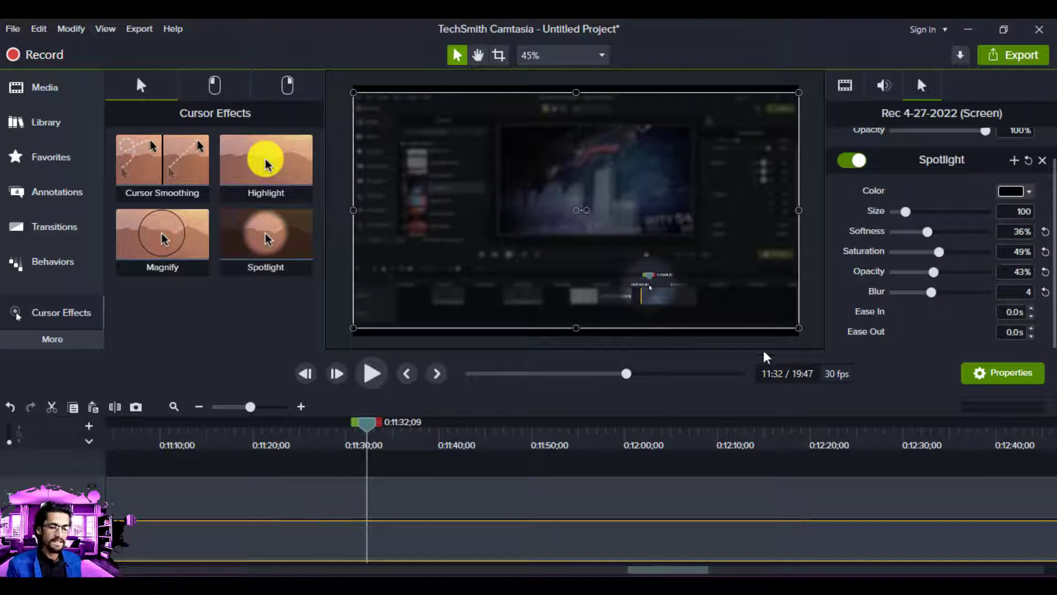
Preview the spotlight at 0:12:55;21 and 0:15:26;21, and set its blur to 3.
{"action": "left_click", "coordinate": [646, 375]}
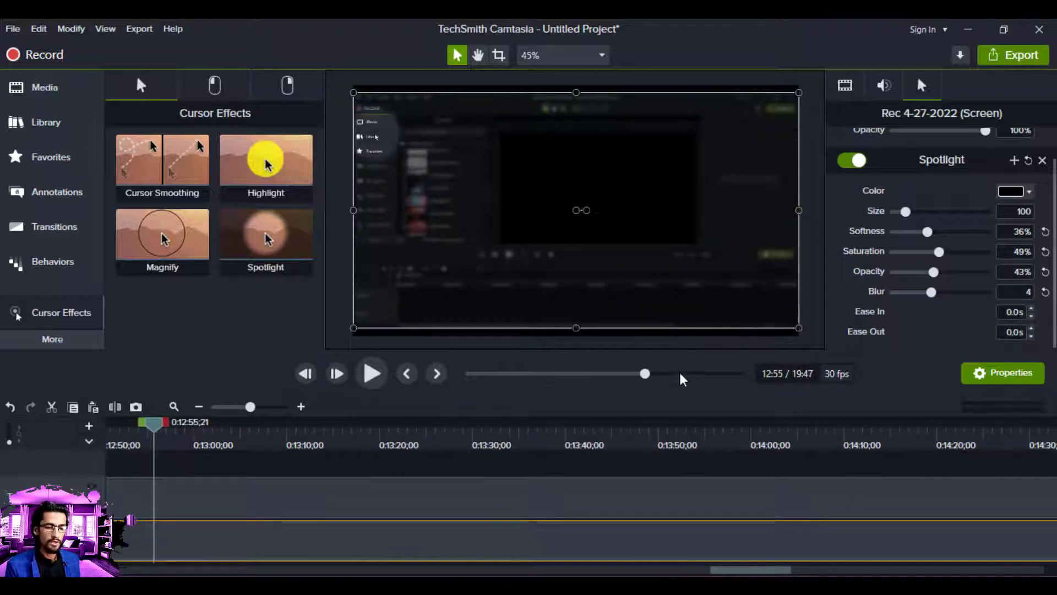
{"action": "left_click", "coordinate": [681, 376]}
{"action": "mouse_move", "coordinate": [931, 292]}
{"action": "left_mouse_down"}
{"action": "mouse_move", "coordinate": [989, 302]}
{"action": "mouse_move", "coordinate": [904, 297]}
{"action": "mouse_move", "coordinate": [923, 306]}
{"action": "left_mouse_up"}
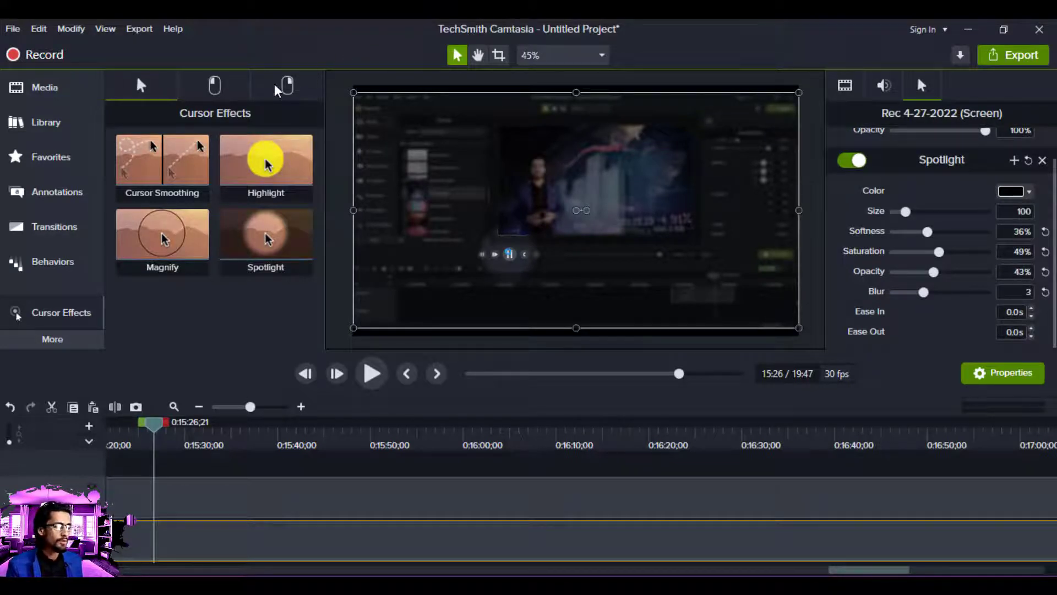
Show the left-click cursor effects and undo the Spotlight effect with its adjustments.
{"action": "left_click", "coordinate": [214, 88]}
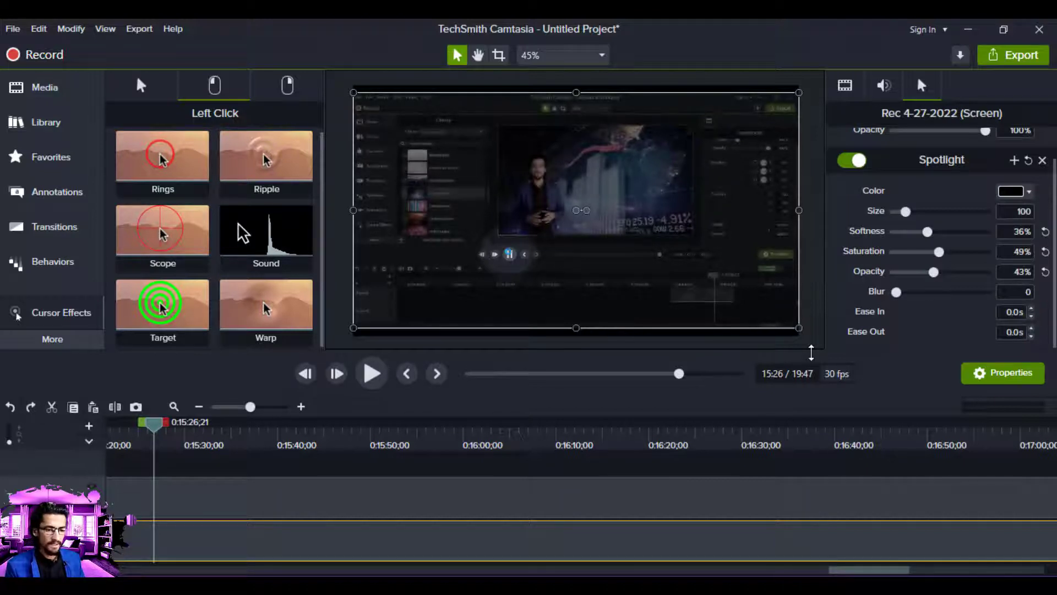
{"action": "key", "text": "ctrl+z"}
{"action": "key", "text": "ctrl+z"}
{"action": "key", "text": "ctrl+z"}
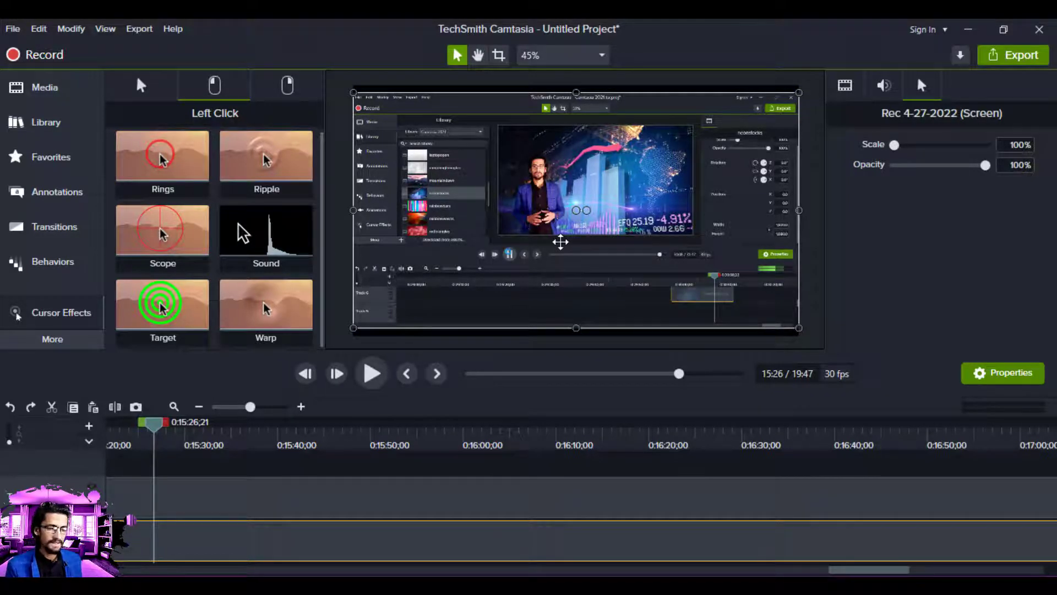
Apply the Rings left-click effect to the screen recording with size 219, and preview it at 0:05:43;07.
{"action": "left_click_drag", "start_coordinate": [161, 158], "coordinate": [166, 534]}
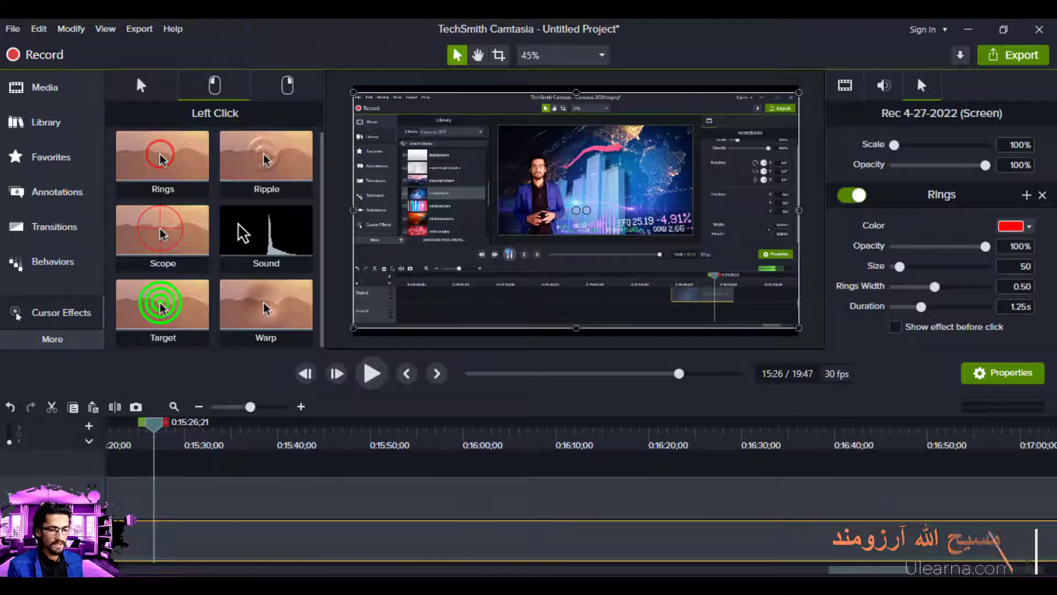
{"action": "left_click", "coordinate": [650, 375]}
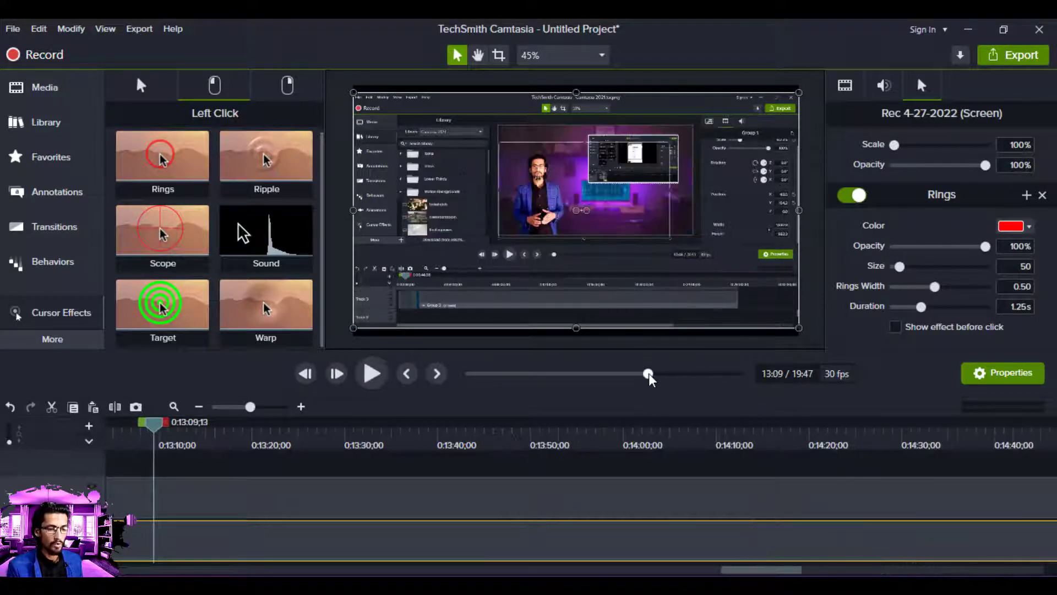
{"action": "left_click", "coordinate": [632, 374]}
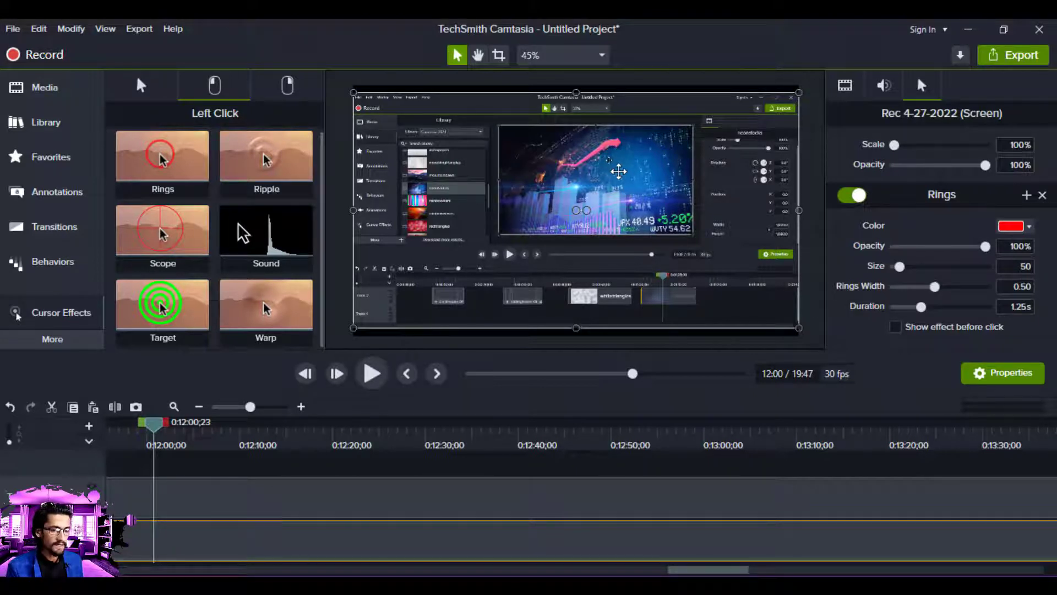
{"action": "left_click_drag", "start_coordinate": [899, 267], "coordinate": [918, 267]}
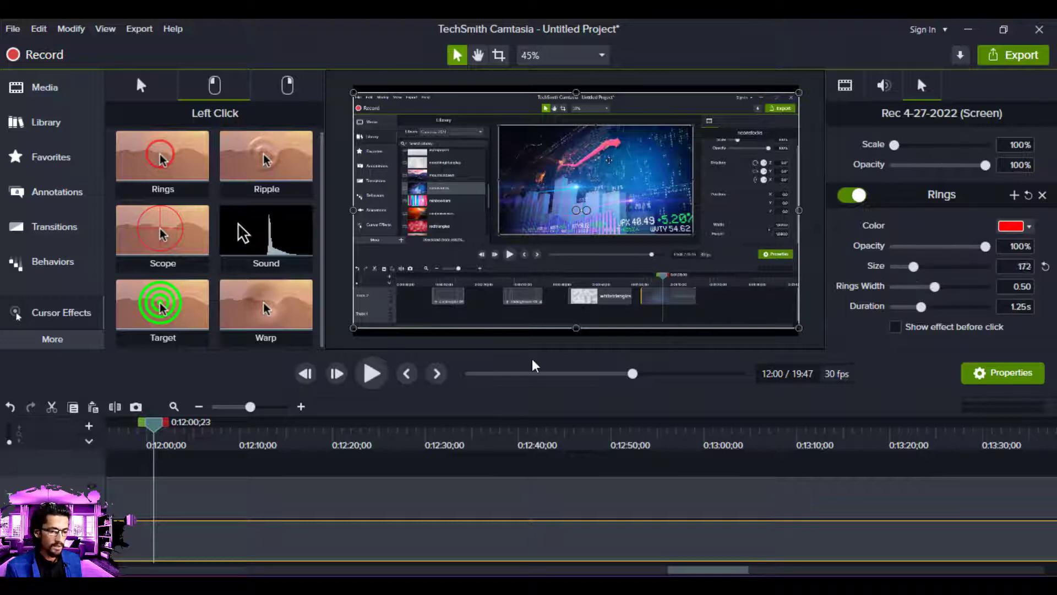
{"action": "left_click", "coordinate": [546, 375]}
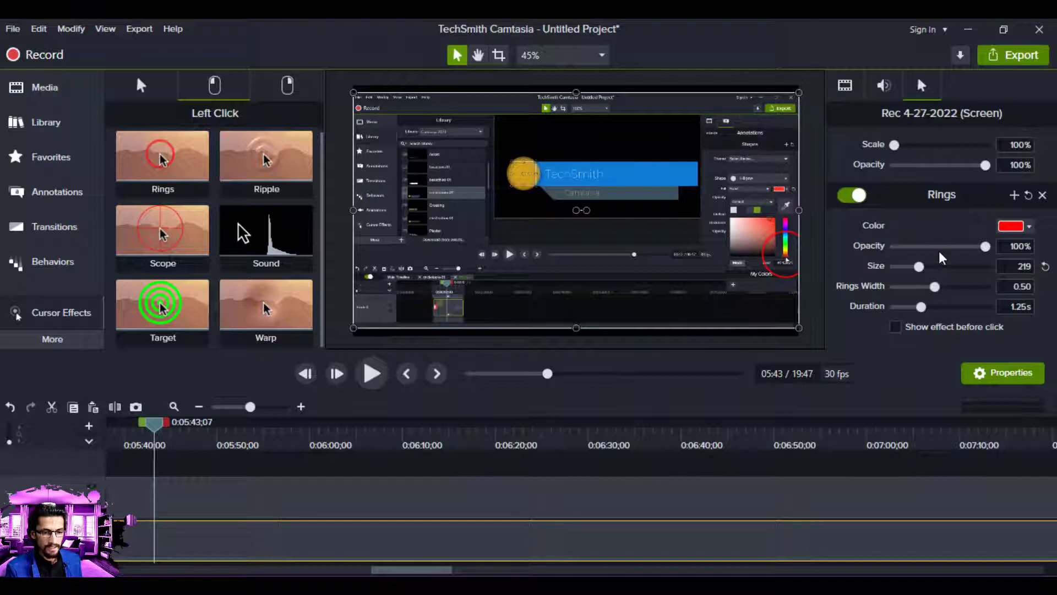
Set the Rings effect's size to 70 and preview it from 0:05:43;12.
{"action": "mouse_move", "coordinate": [985, 246]}
{"action": "left_mouse_down"}
{"action": "mouse_move", "coordinate": [950, 251]}
{"action": "mouse_move", "coordinate": [981, 263]}
{"action": "mouse_move", "coordinate": [985, 246]}
{"action": "left_mouse_up"}
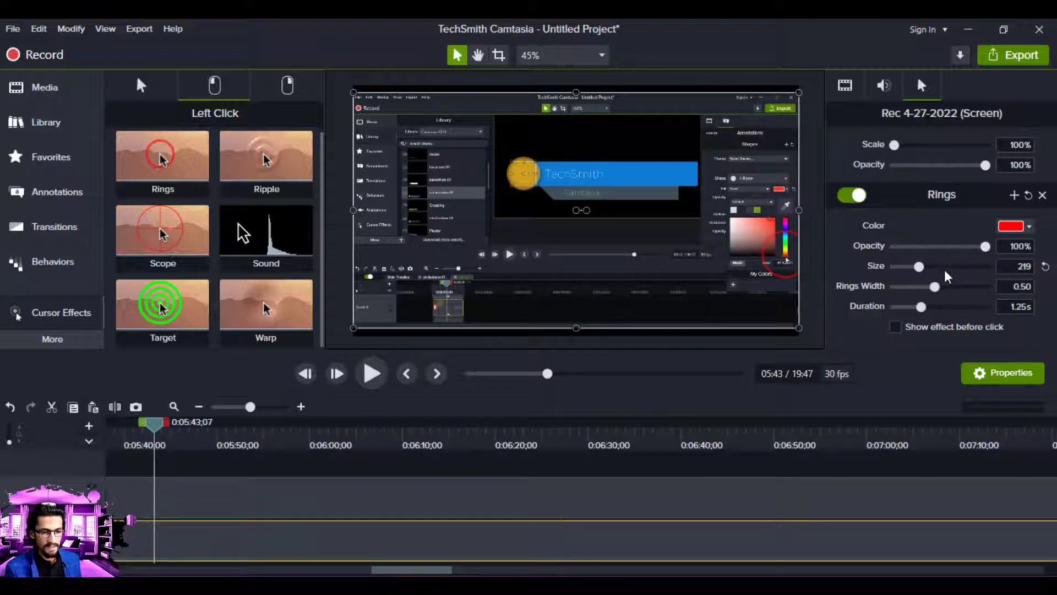
{"action": "left_click_drag", "start_coordinate": [919, 267], "coordinate": [905, 270]}
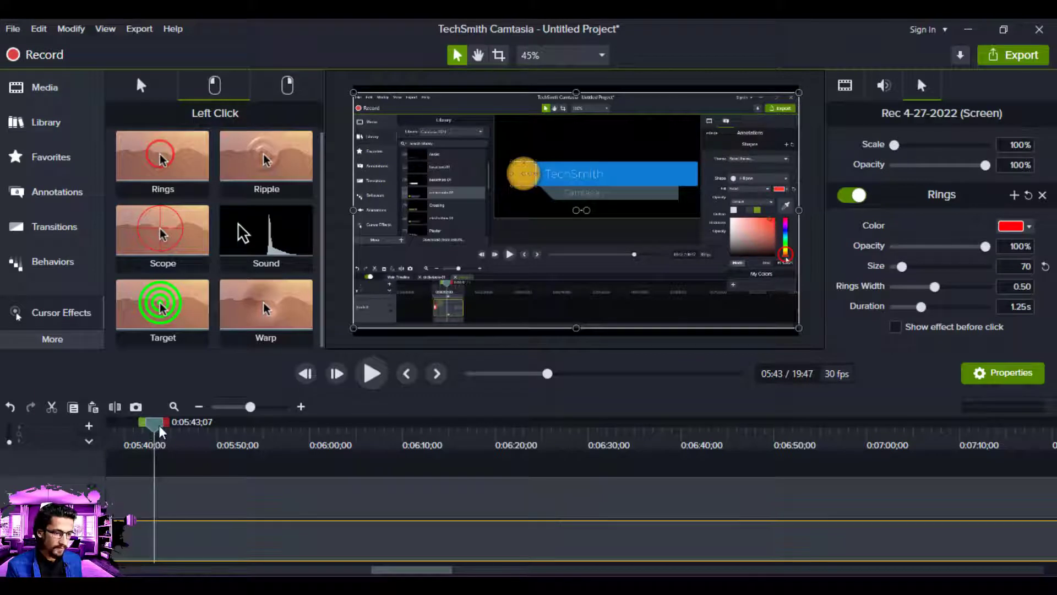
{"action": "mouse_move", "coordinate": [161, 431]}
{"action": "left_mouse_down"}
{"action": "mouse_move", "coordinate": [176, 439]}
{"action": "mouse_move", "coordinate": [158, 431]}
{"action": "left_mouse_up"}
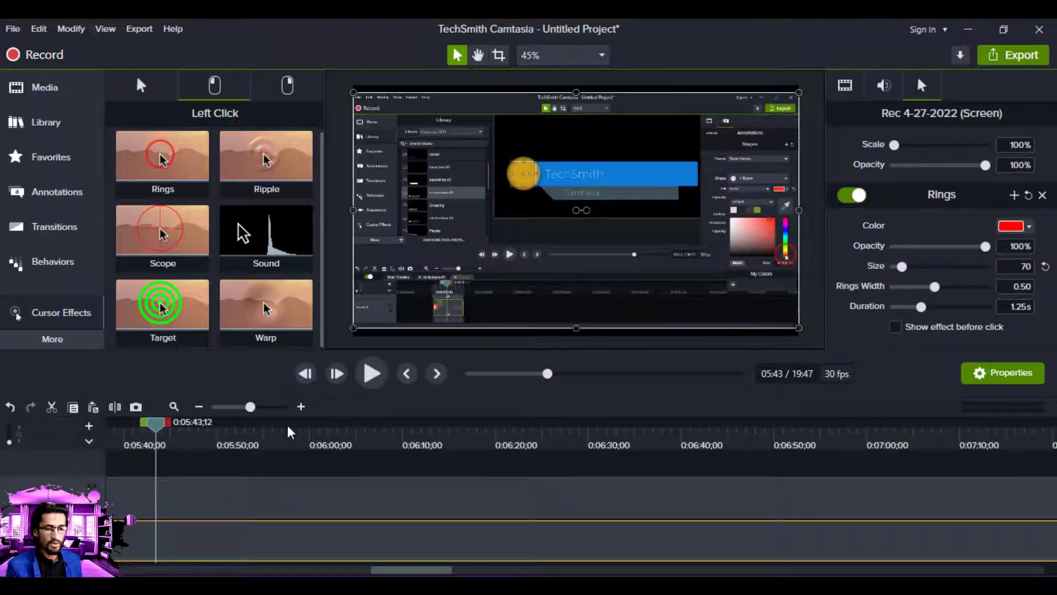
{"action": "left_click", "coordinate": [372, 375]}
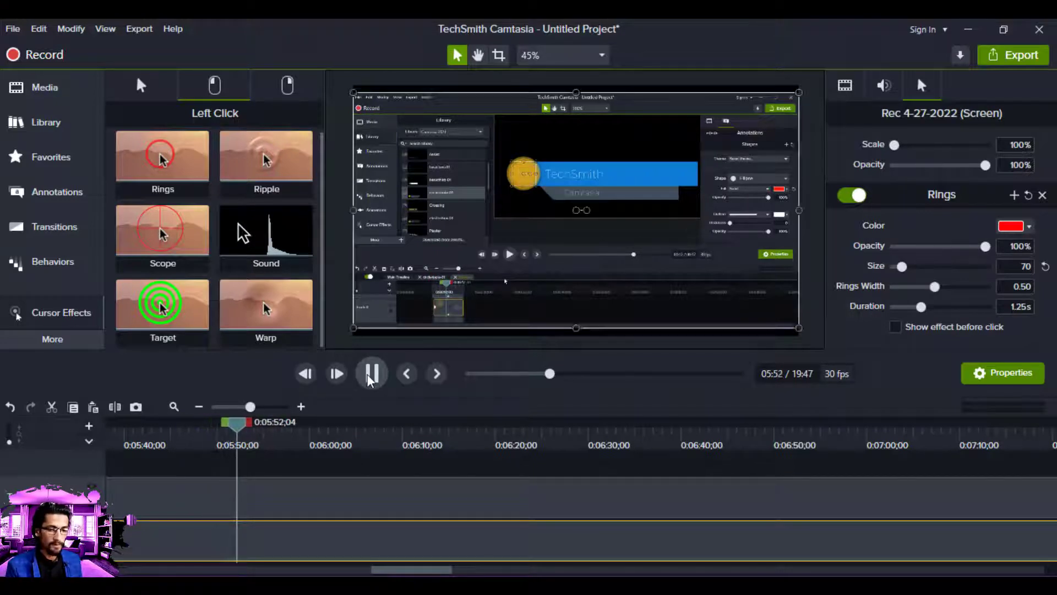
{"action": "left_click", "coordinate": [370, 374]}
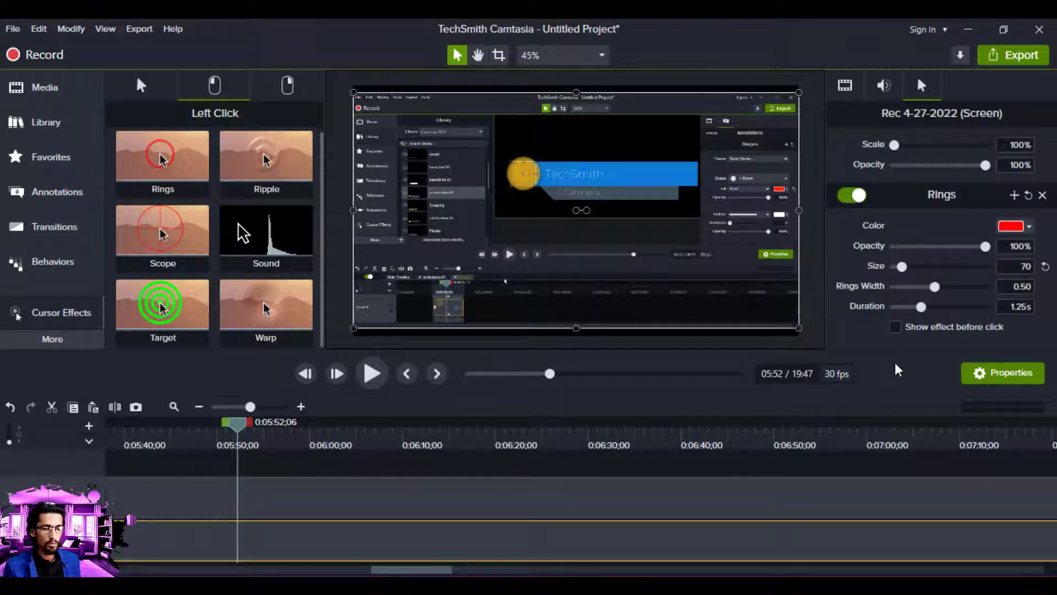
Undo the Rings left-click effect with its adjustments.
{"action": "left_click", "coordinate": [1025, 227]}
{"action": "left_click", "coordinate": [854, 66]}
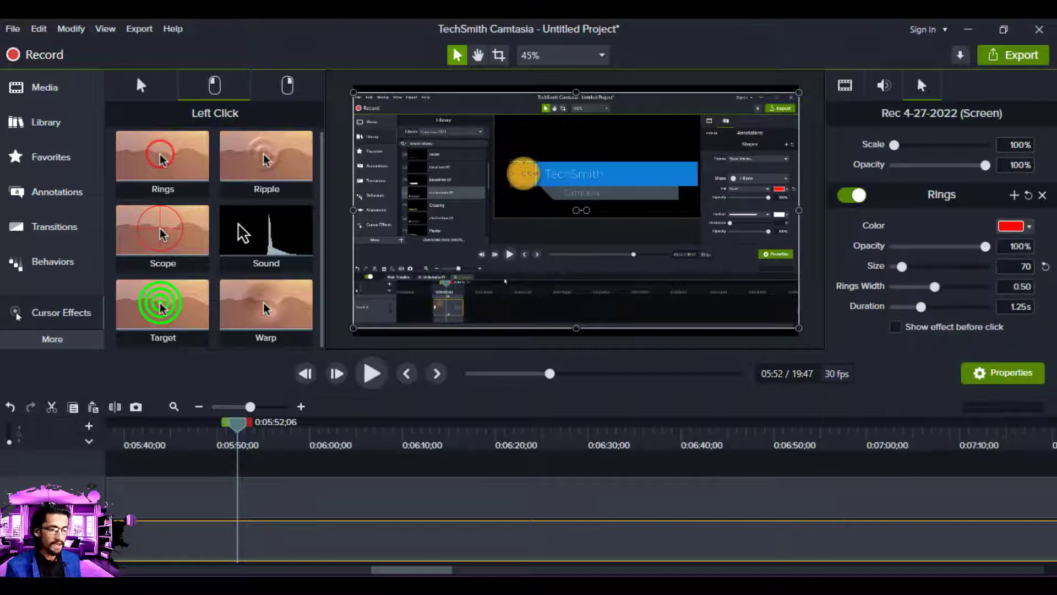
{"action": "key", "text": "ctrl+z"}
{"action": "key", "text": "ctrl+z"}
{"action": "key", "text": "ctrl+z"}
{"action": "key", "text": "ctrl+z"}
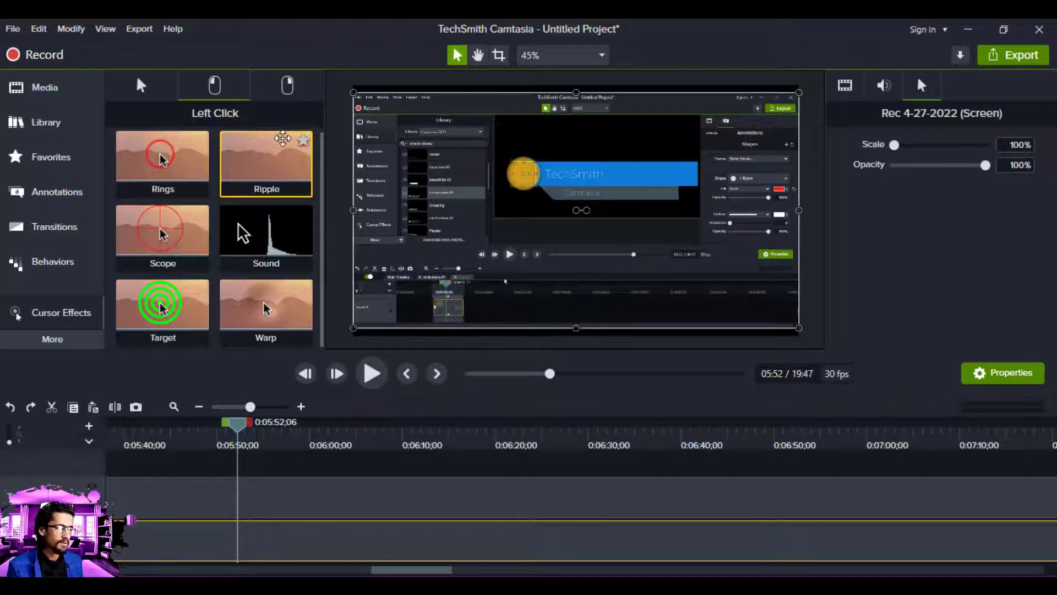
Try the Ripple left-click effect on the screen recording, previewing it from 0:05:52;06.
{"action": "left_click_drag", "start_coordinate": [283, 139], "coordinate": [280, 547]}
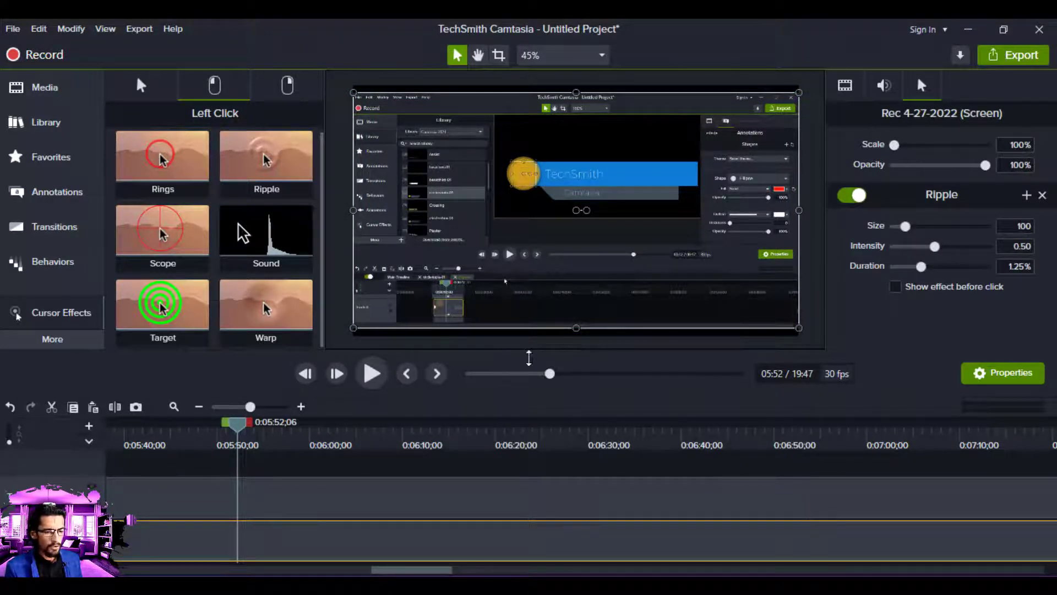
{"action": "left_click", "coordinate": [369, 377]}
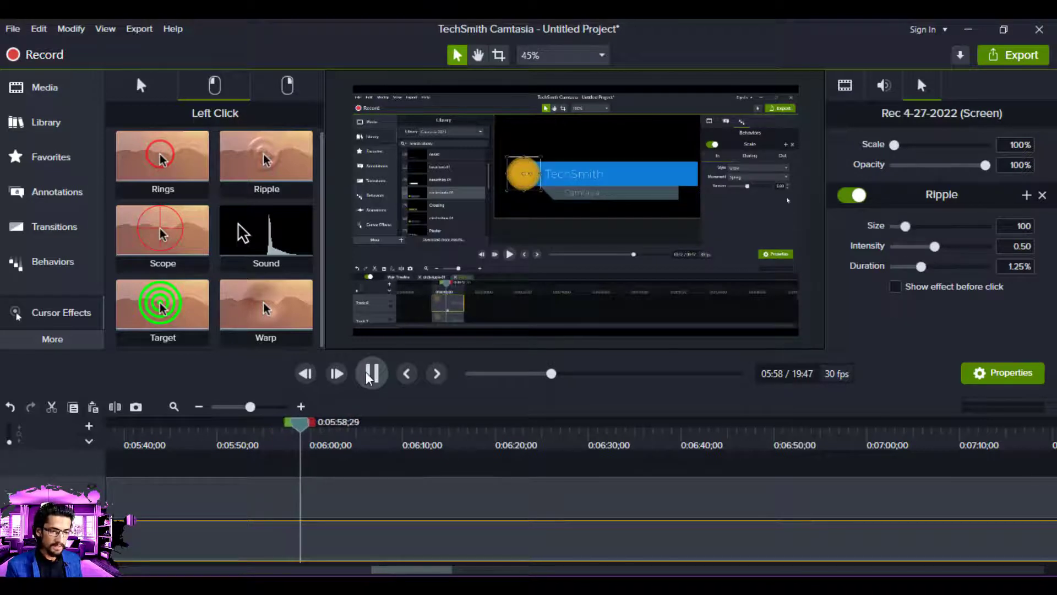
{"action": "left_click", "coordinate": [371, 375]}
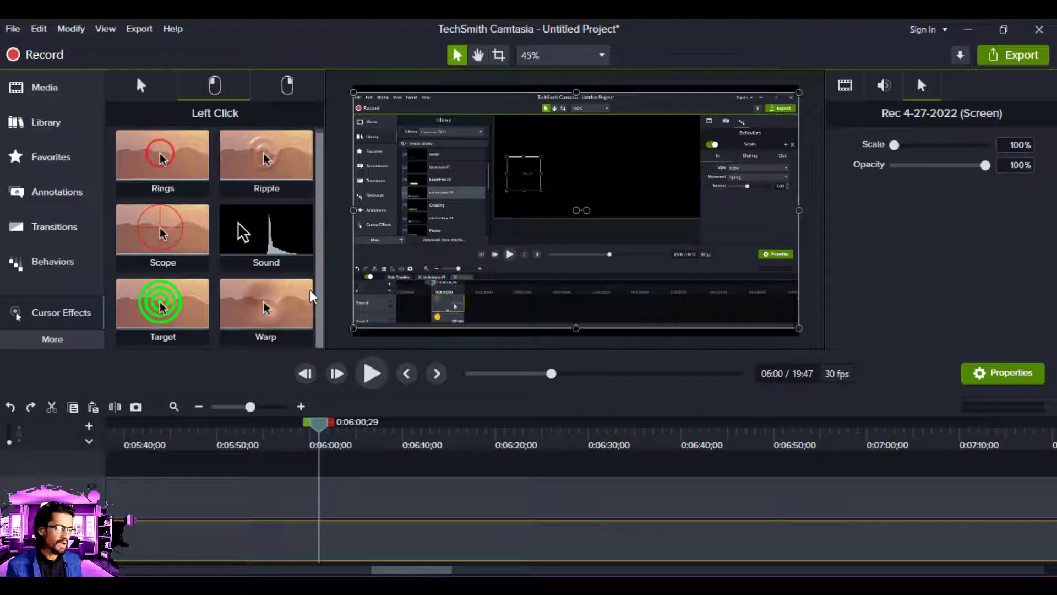
Apply the Sound left-click effect to the screen recording, then preview the Mouse Click sound and play the recording with it.
{"action": "scroll", "coordinate": [297, 204], "scroll_direction": "up", "scroll_amount": 1}
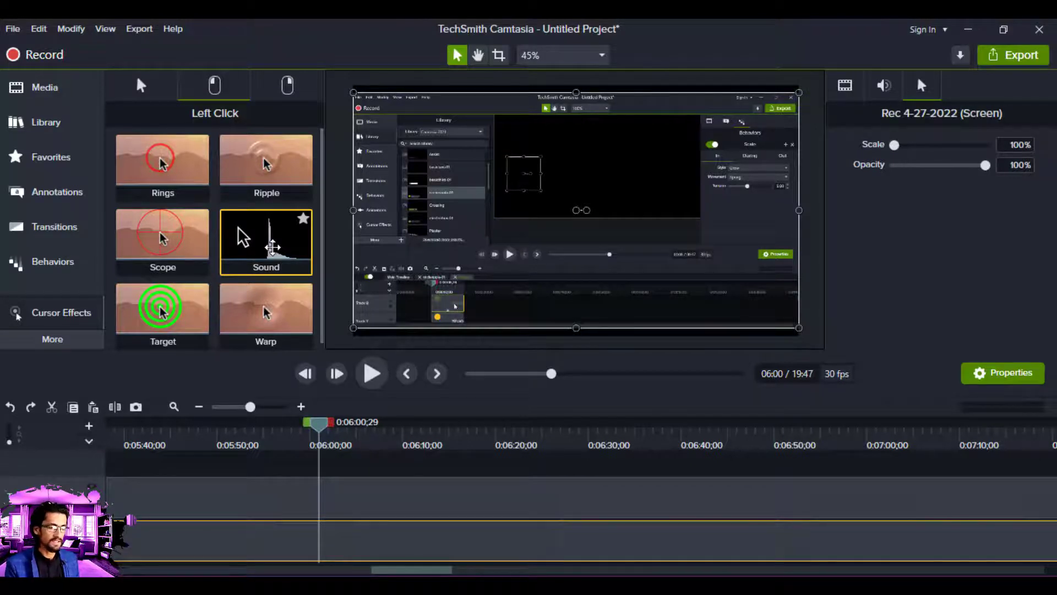
{"action": "left_click_drag", "start_coordinate": [271, 246], "coordinate": [235, 557]}
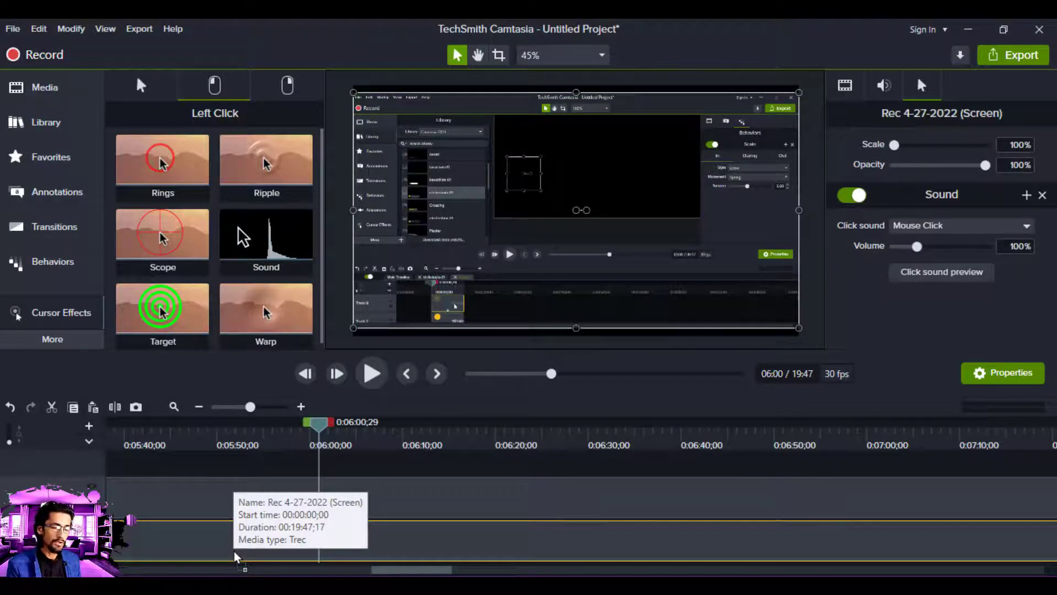
{"action": "left_click", "coordinate": [371, 374]}
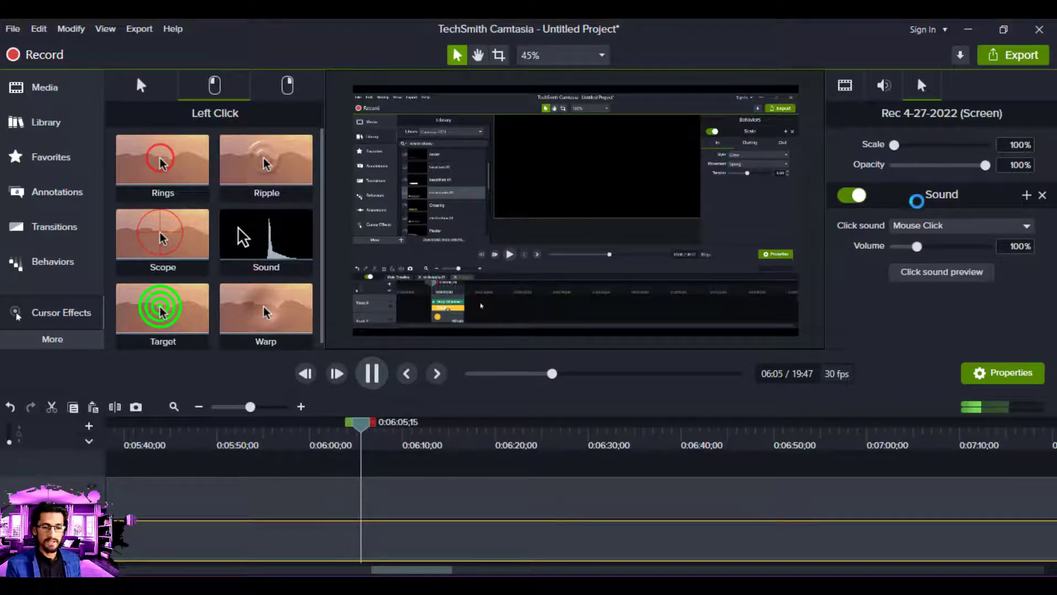
{"action": "left_click", "coordinate": [937, 273]}
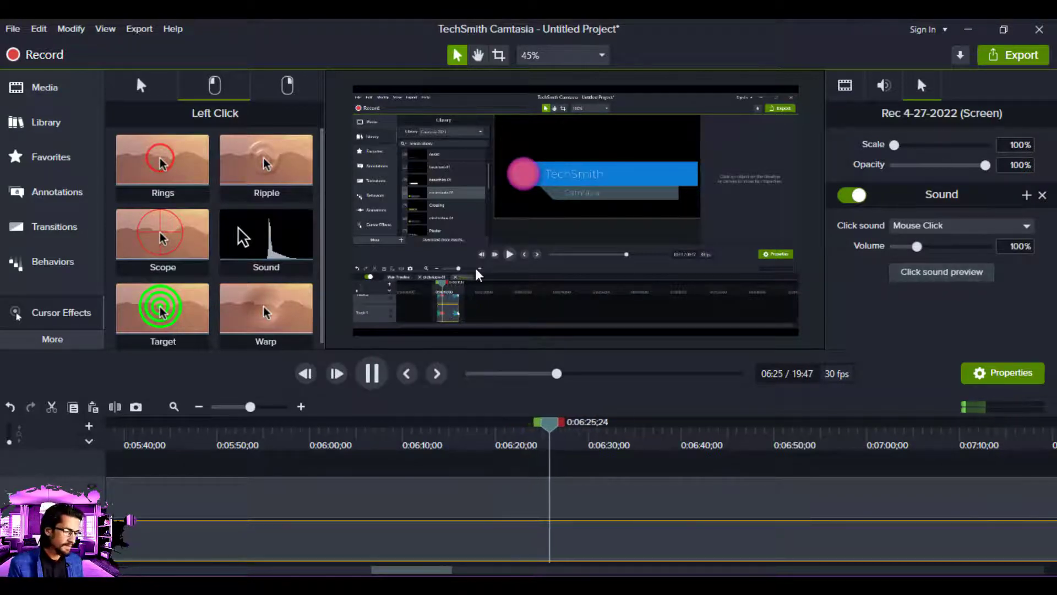
{"action": "left_click", "coordinate": [372, 373]}
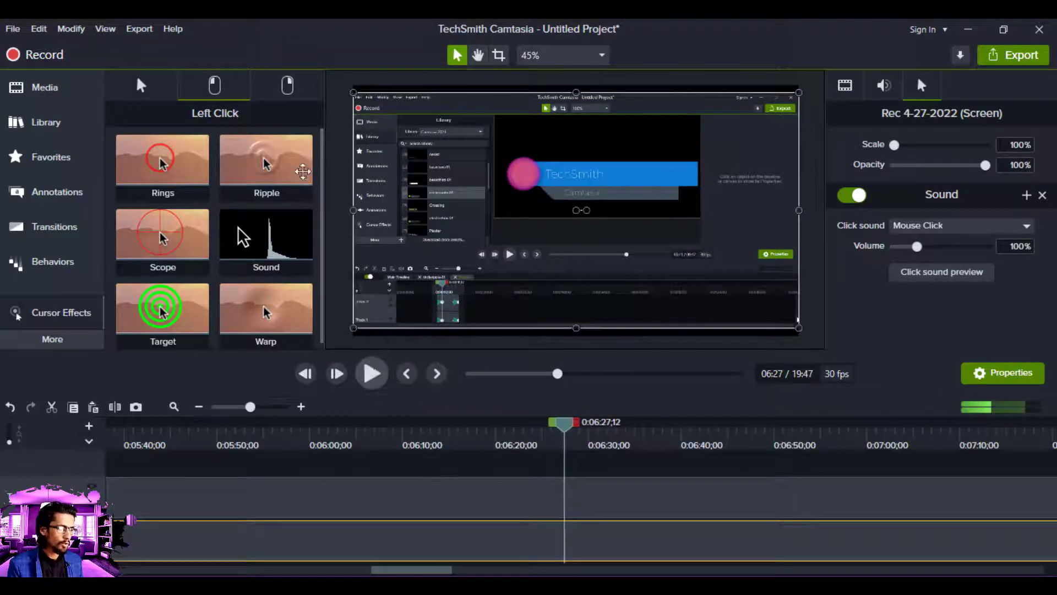
Show the right-click cursor effects, then open the Voice Narration tools with the playhead at 0:05:36;20.
{"action": "left_click", "coordinate": [295, 82]}
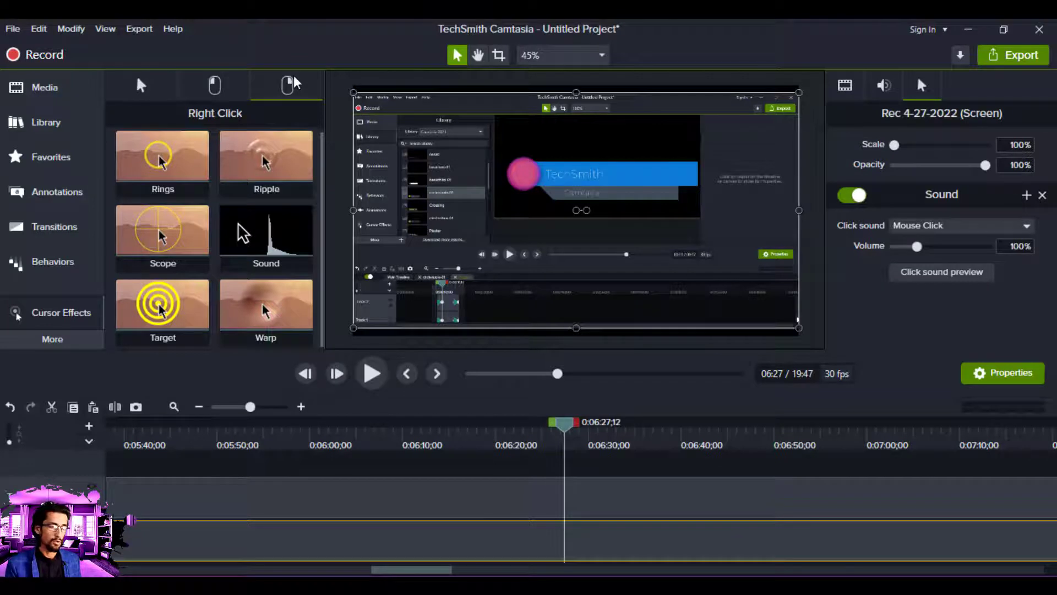
{"action": "left_click", "coordinate": [295, 441]}
{"action": "left_click_drag", "start_coordinate": [179, 449], "coordinate": [96, 437]}
{"action": "left_click", "coordinate": [66, 341]}
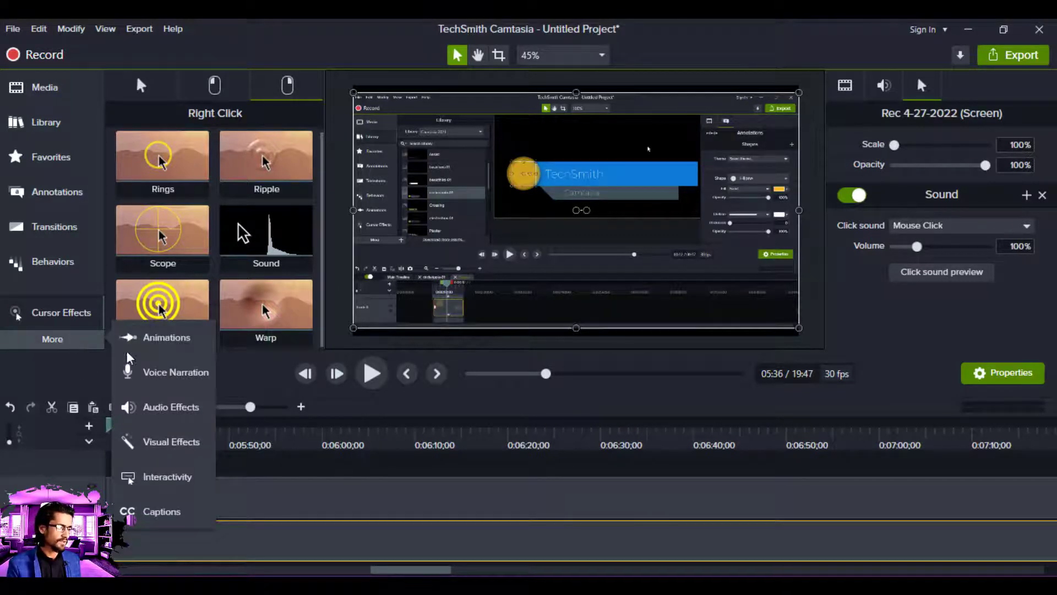
{"action": "left_click", "coordinate": [156, 370]}
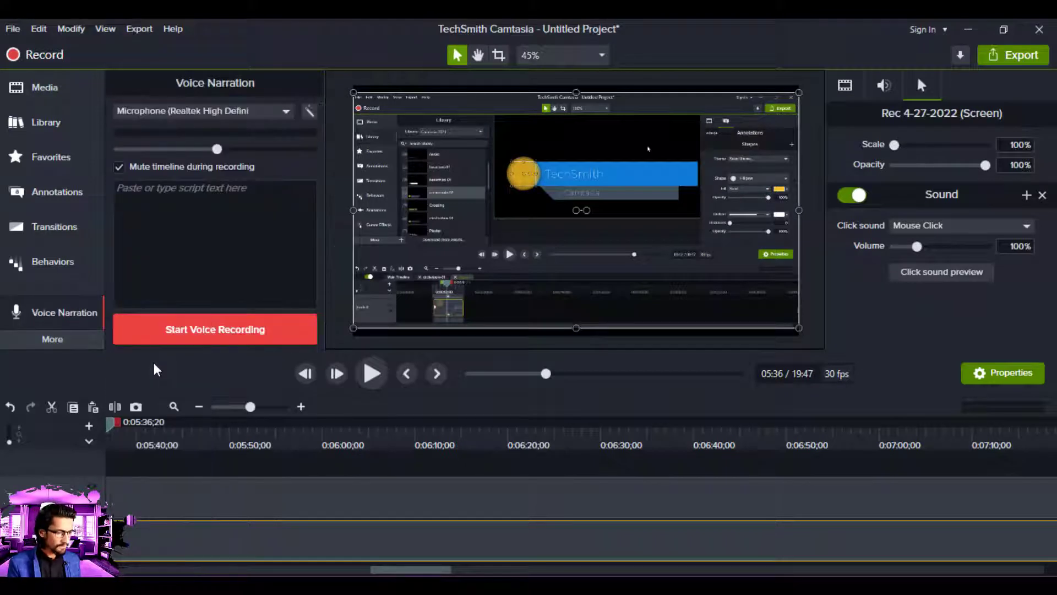
Cut the range from 0:00:14;00 to 0:01:00;00 out of the timeline.
{"action": "left_click", "coordinate": [468, 374]}
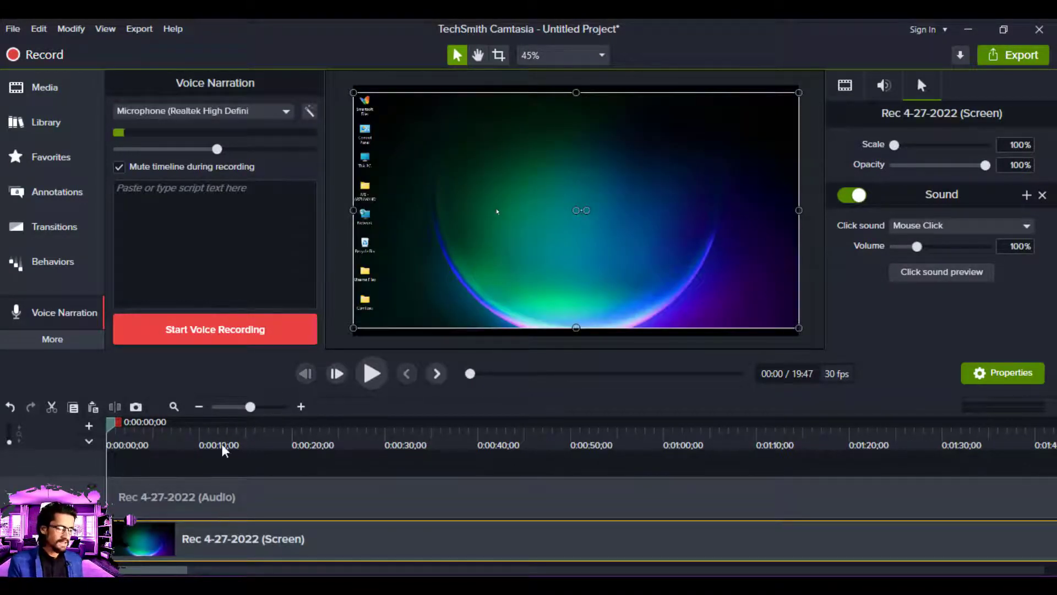
{"action": "left_click", "coordinate": [235, 439]}
{"action": "left_click", "coordinate": [270, 484]}
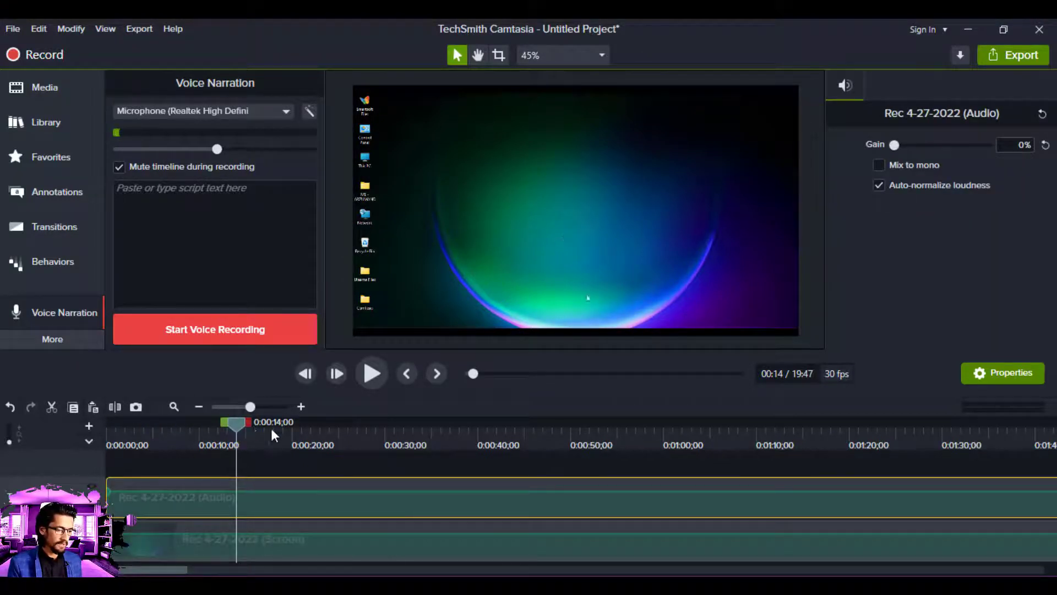
{"action": "left_click_drag", "start_coordinate": [249, 422], "coordinate": [664, 464]}
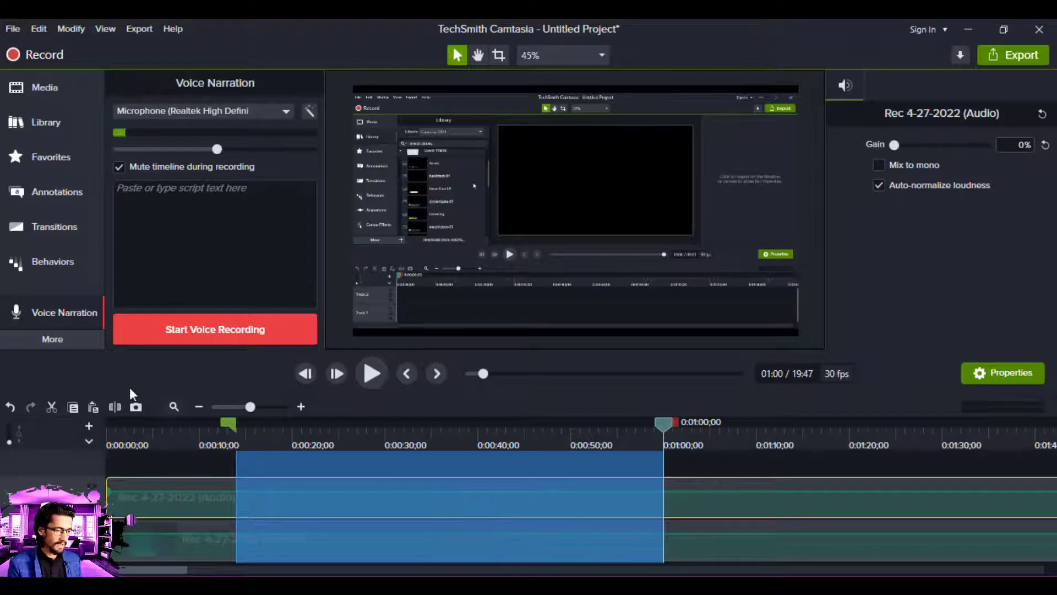
{"action": "left_click", "coordinate": [60, 408]}
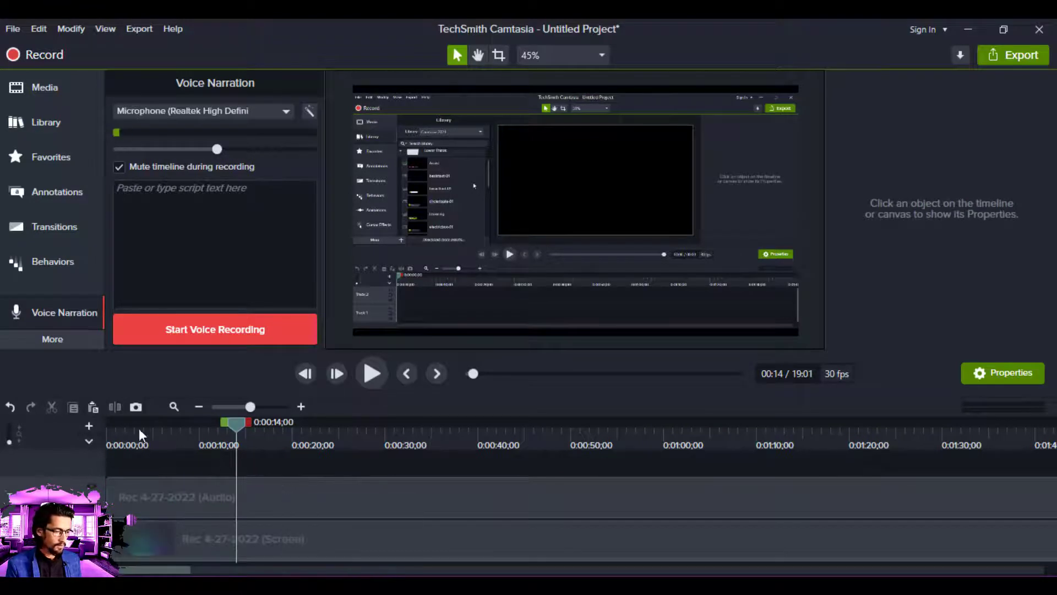
Split the recording's audio at 0:00:14;00 and move its second part to start at 0:00:55;18, leaving a gap.
{"action": "left_click", "coordinate": [289, 506]}
{"action": "left_click", "coordinate": [115, 408]}
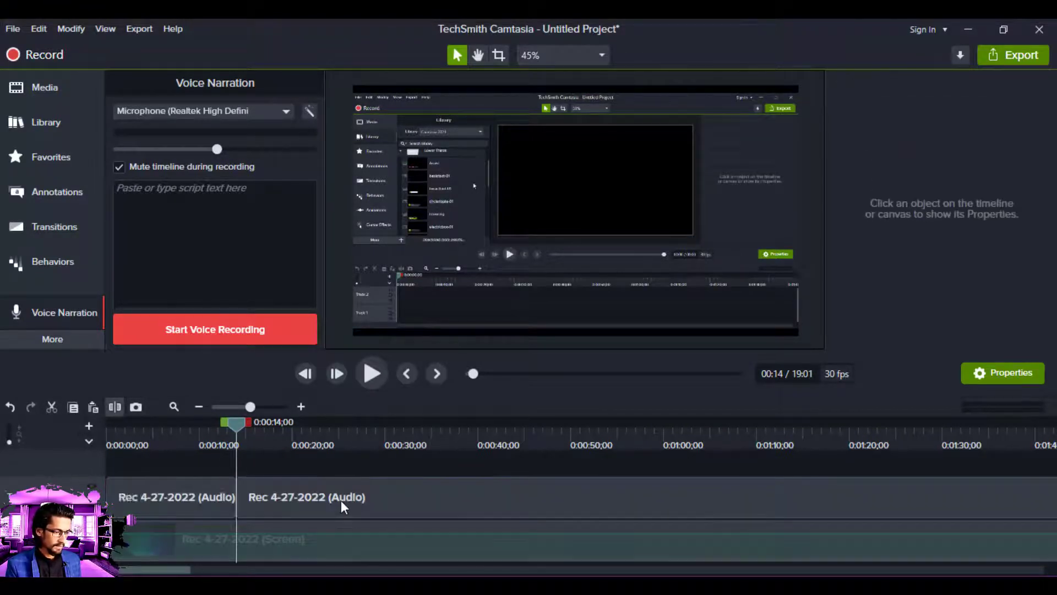
{"action": "left_click_drag", "start_coordinate": [515, 521], "coordinate": [725, 491]}
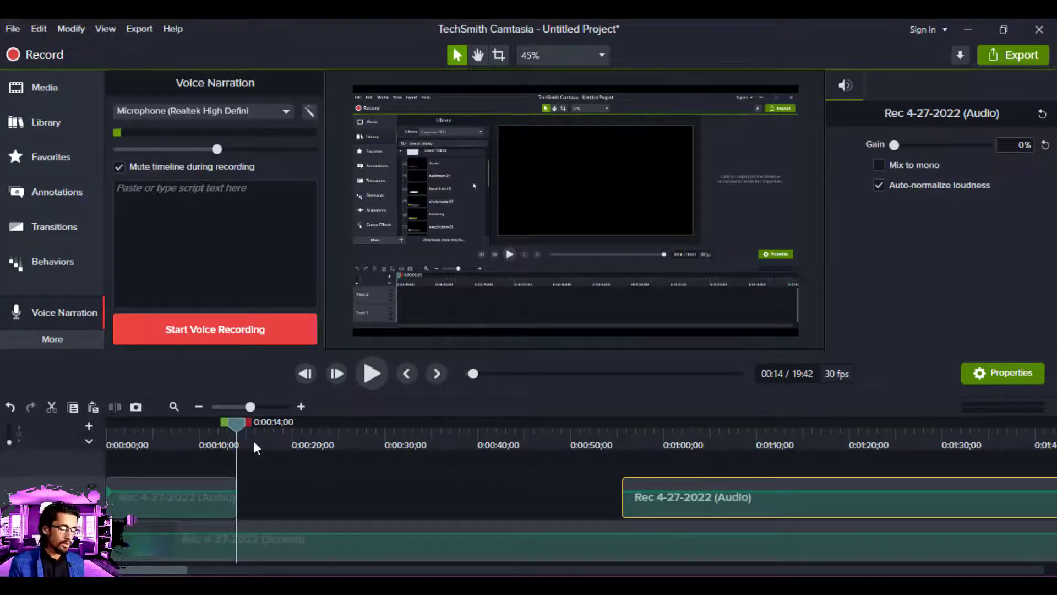
{"action": "left_click_drag", "start_coordinate": [232, 437], "coordinate": [629, 490]}
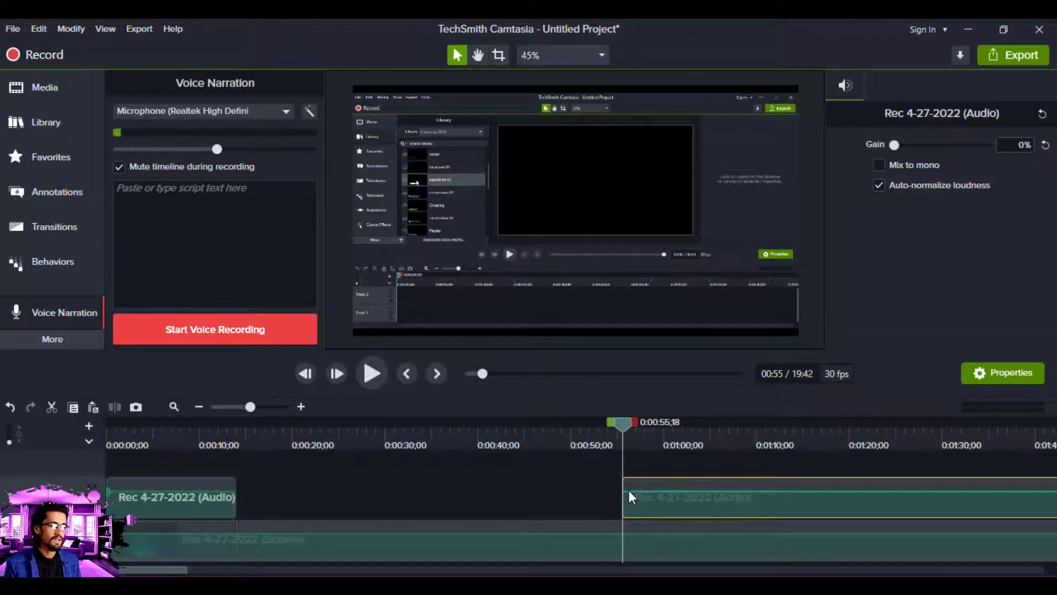
Record a voice narration in the audio gap from 0:00:14;00 and save it as Narration 1.m4a.
{"action": "left_click", "coordinate": [118, 188]}
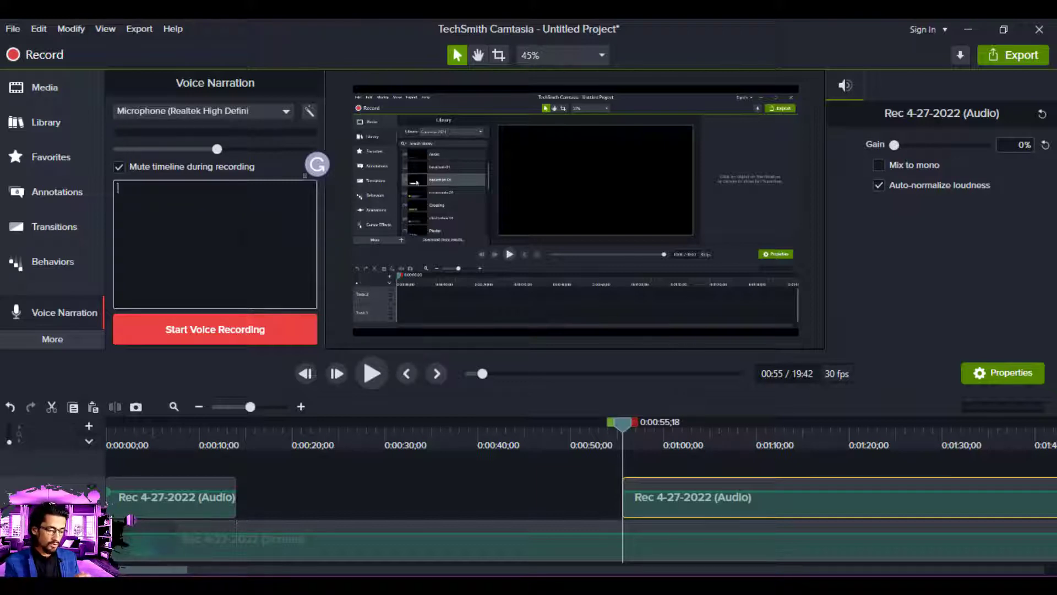
{"action": "left_click", "coordinate": [118, 187]}
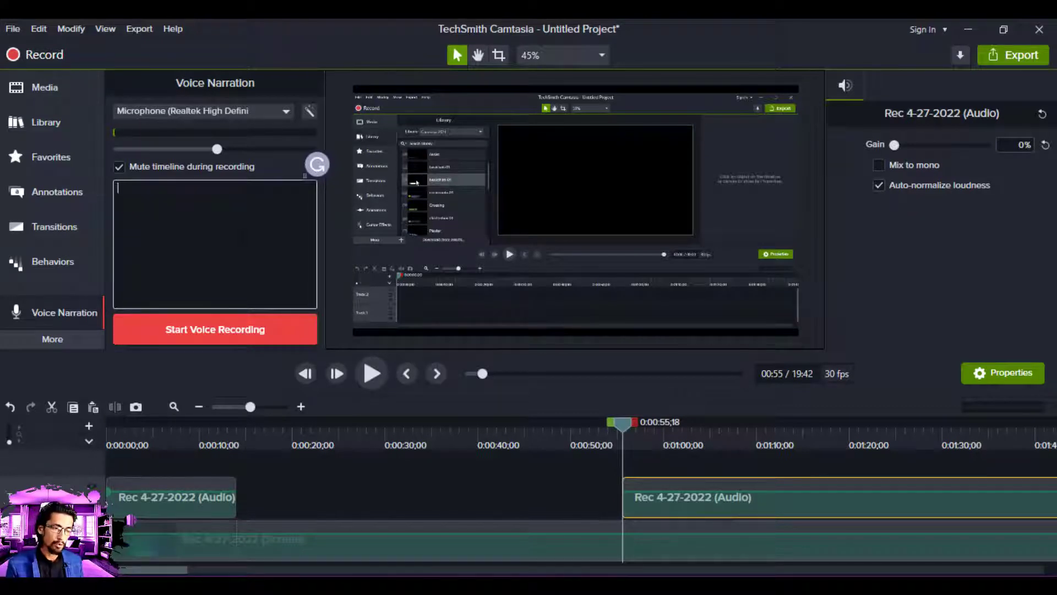
{"action": "left_click", "coordinate": [236, 444]}
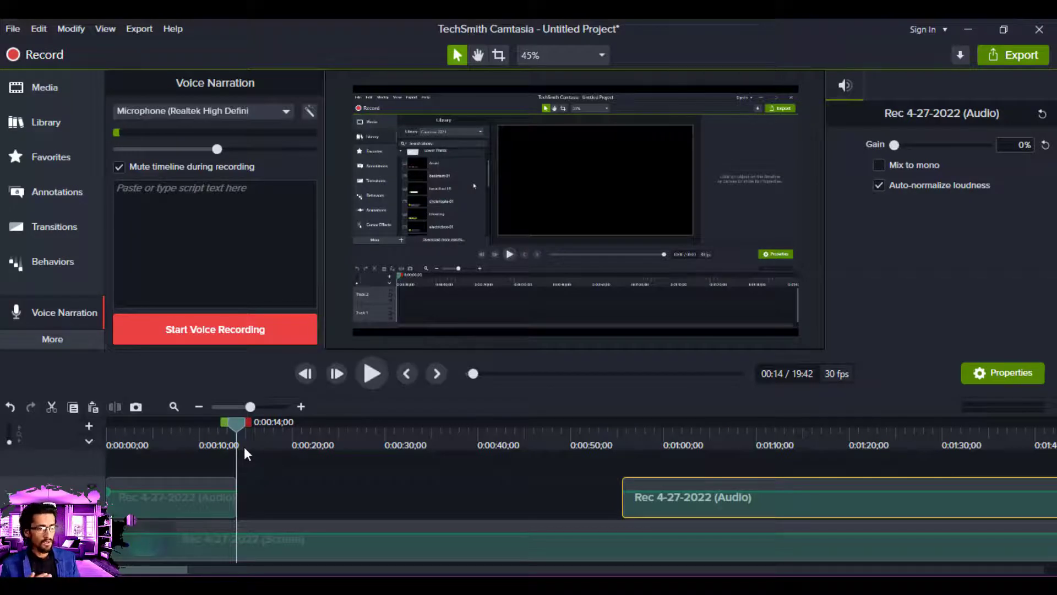
{"action": "left_click", "coordinate": [229, 328]}
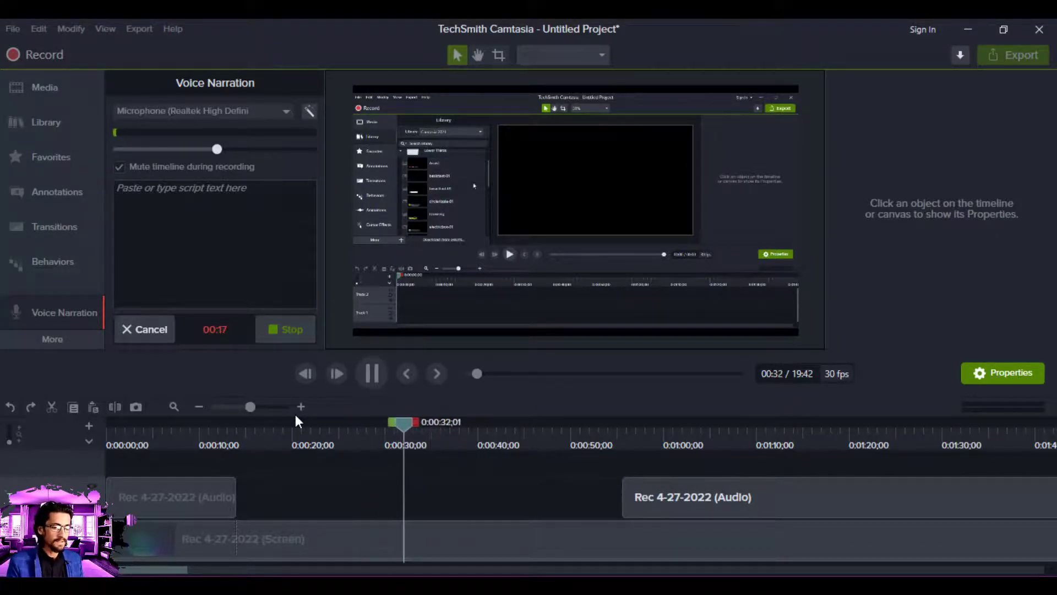
{"action": "left_click", "coordinate": [292, 331]}
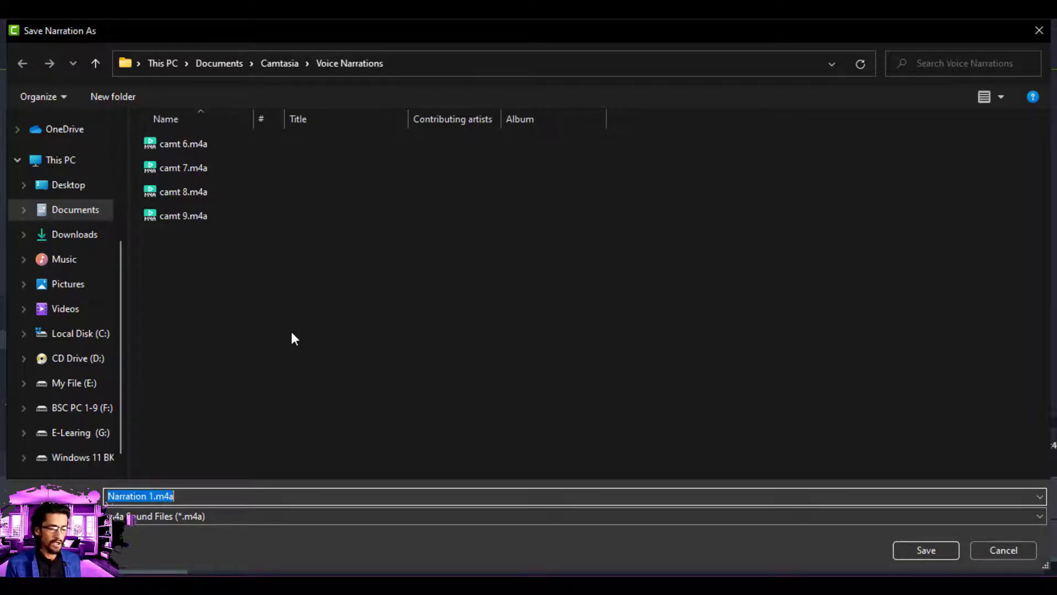
{"action": "left_click", "coordinate": [927, 552]}
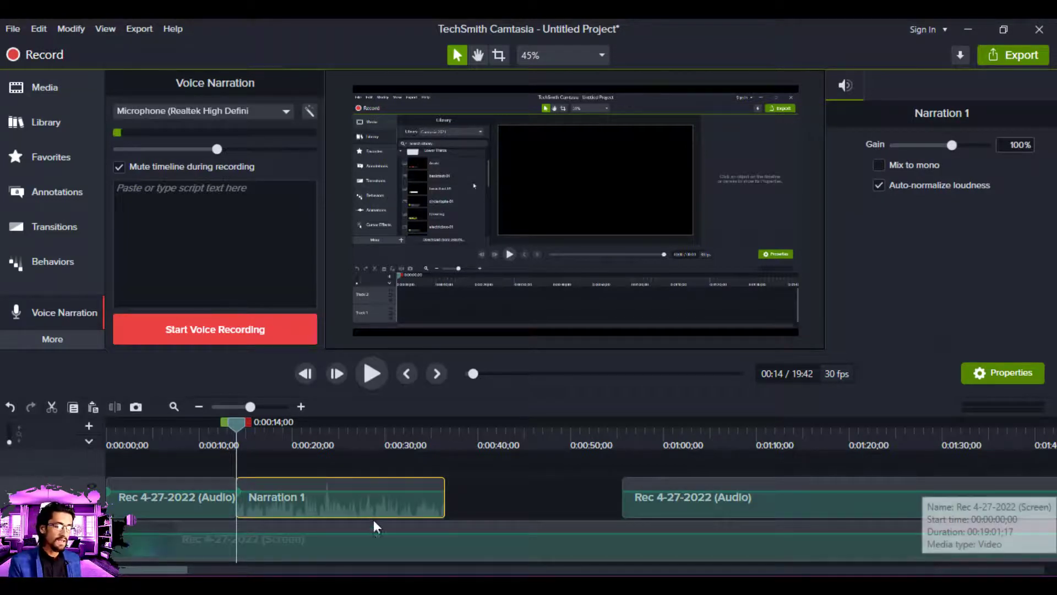
Delete all the audio, narration and screen recording clips from the timeline.
{"action": "left_click", "coordinate": [328, 458]}
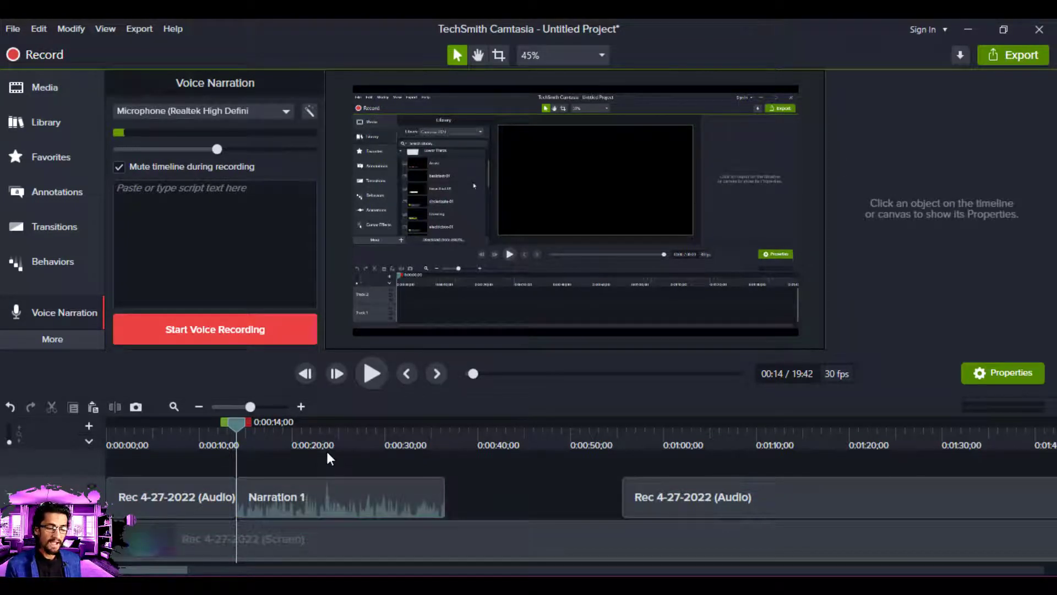
{"action": "left_click_drag", "start_coordinate": [203, 454], "coordinate": [768, 530]}
{"action": "key", "text": "Delete"}
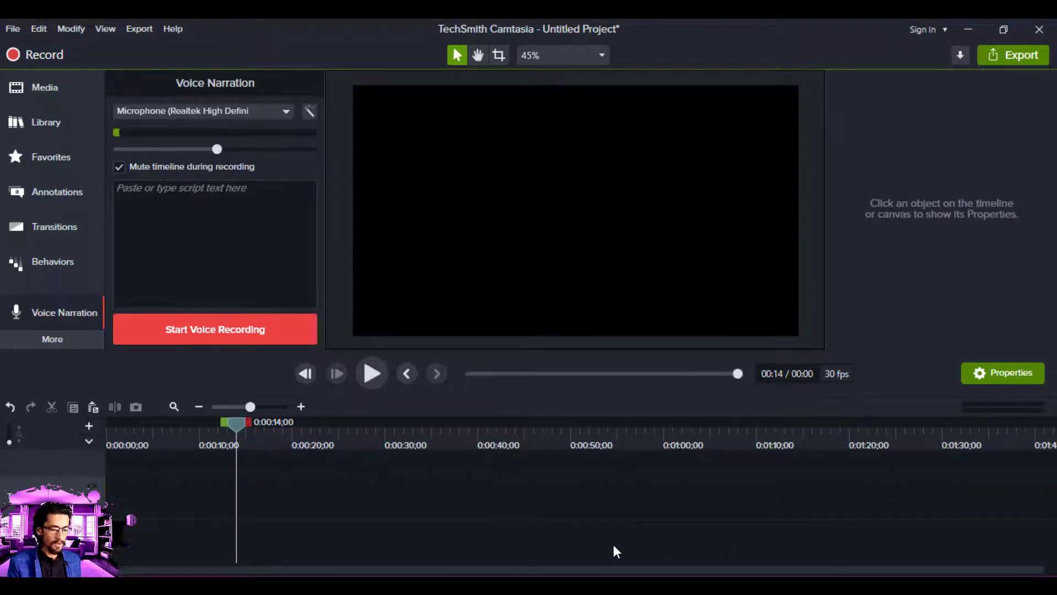
Add the 4K_Galaxy_spinning_in_space video from the Free Video folder to the start of the lower timeline track.
{"action": "key", "text": "alt+Tab"}
{"action": "left_click", "coordinate": [577, 222]}
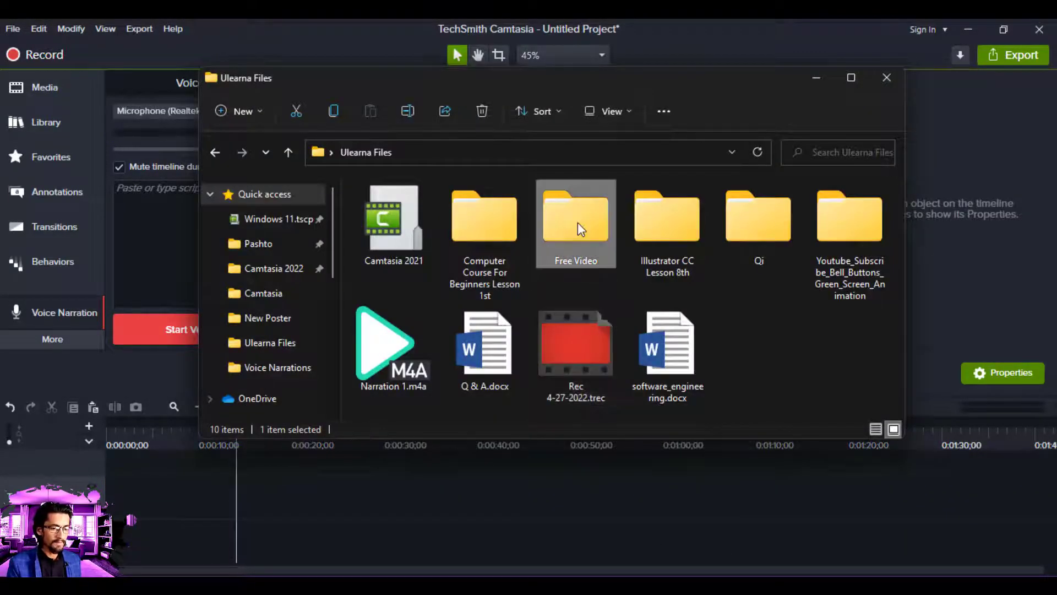
{"action": "double_click", "coordinate": [577, 222]}
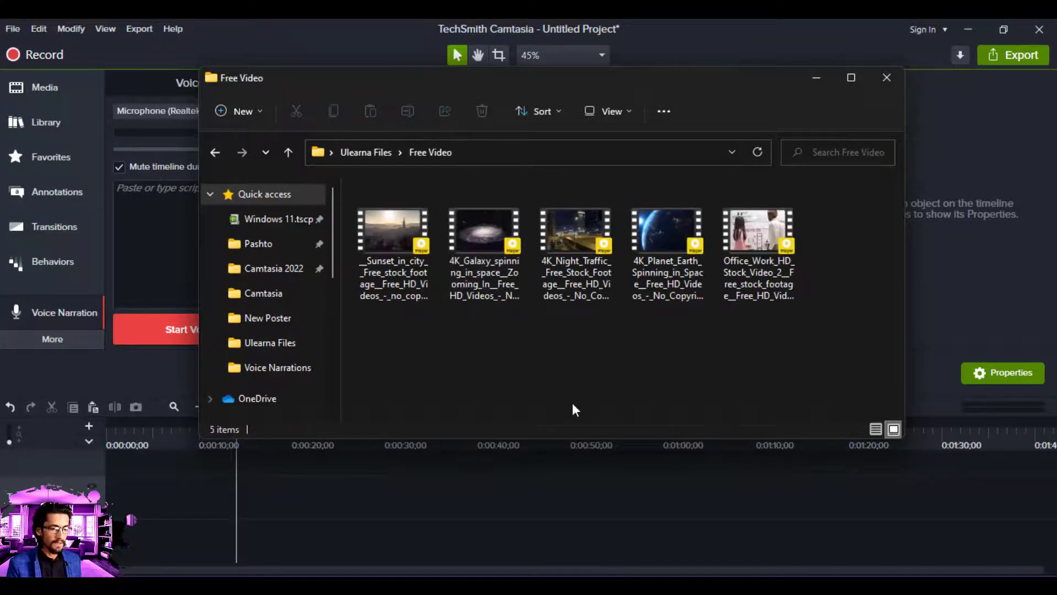
{"action": "left_click", "coordinate": [483, 234]}
{"action": "left_click_drag", "start_coordinate": [222, 463], "coordinate": [133, 553]}
{"action": "left_click", "coordinate": [271, 508]}
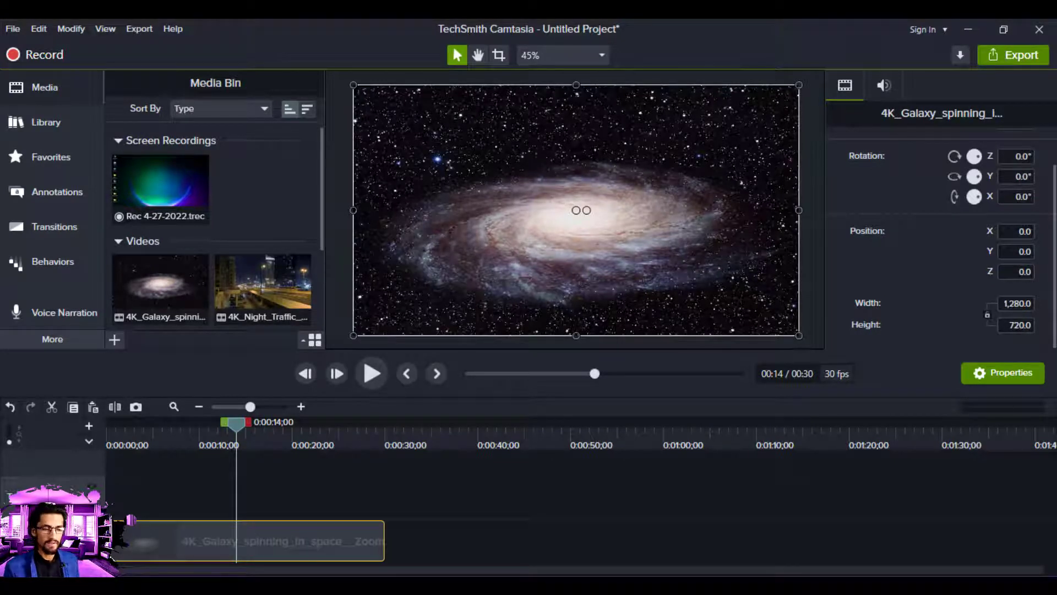
Select the timeline range from 0:00:02;20 to 0:00:05;12 and bring up the voice narration recorder.
{"action": "left_click", "coordinate": [156, 426]}
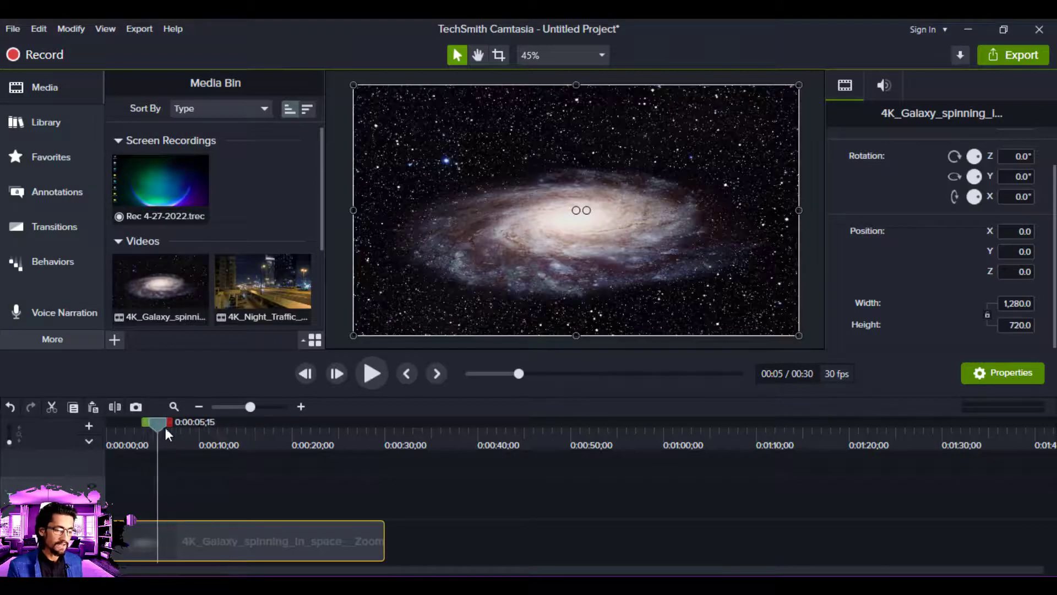
{"action": "left_click", "coordinate": [132, 431]}
{"action": "left_click_drag", "start_coordinate": [141, 421], "coordinate": [168, 422]}
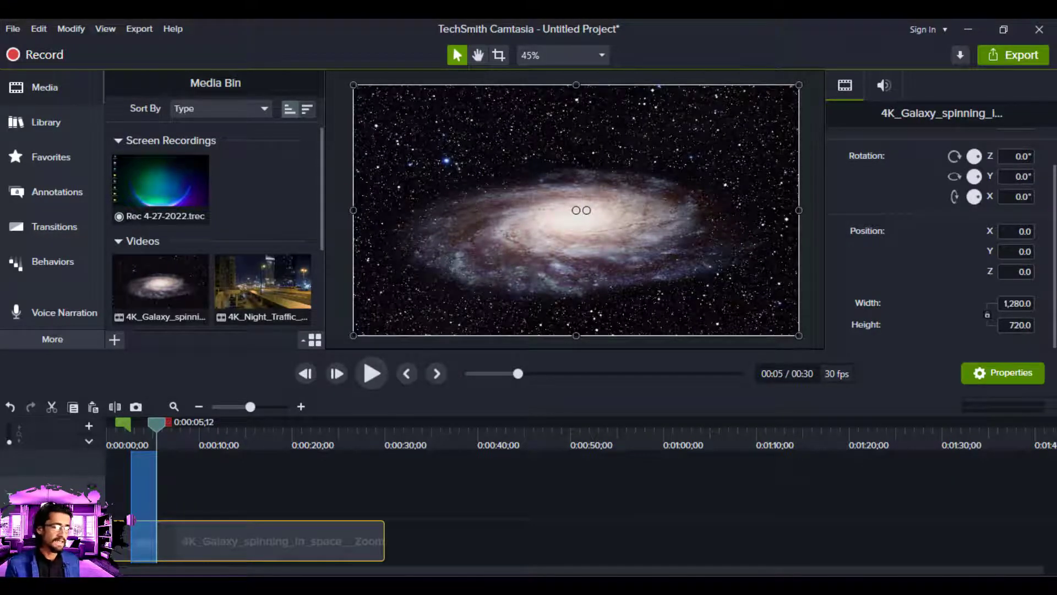
{"action": "left_click", "coordinate": [66, 317]}
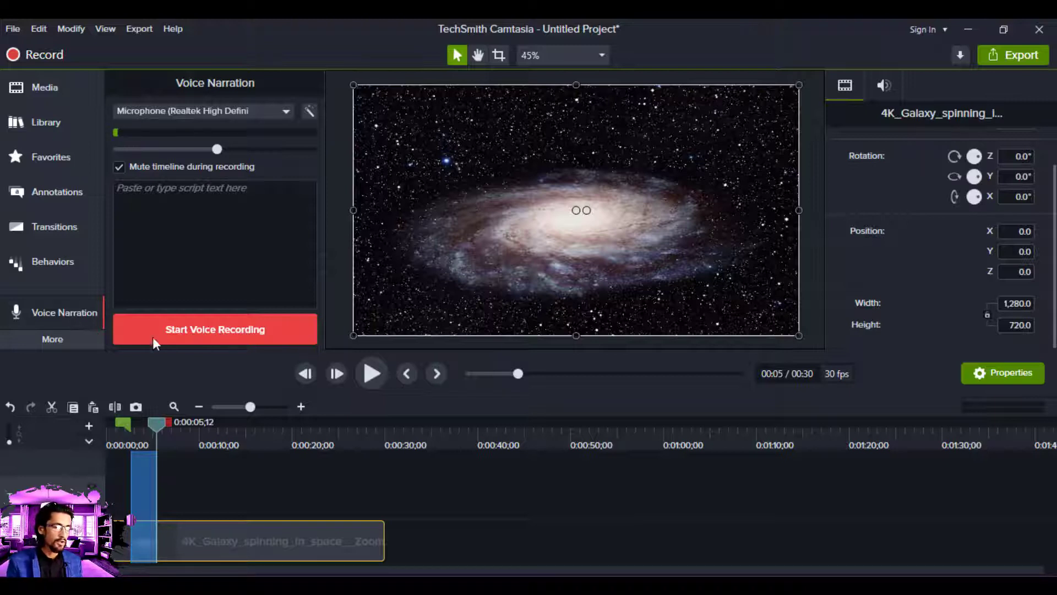
{"action": "left_click", "coordinate": [185, 326]}
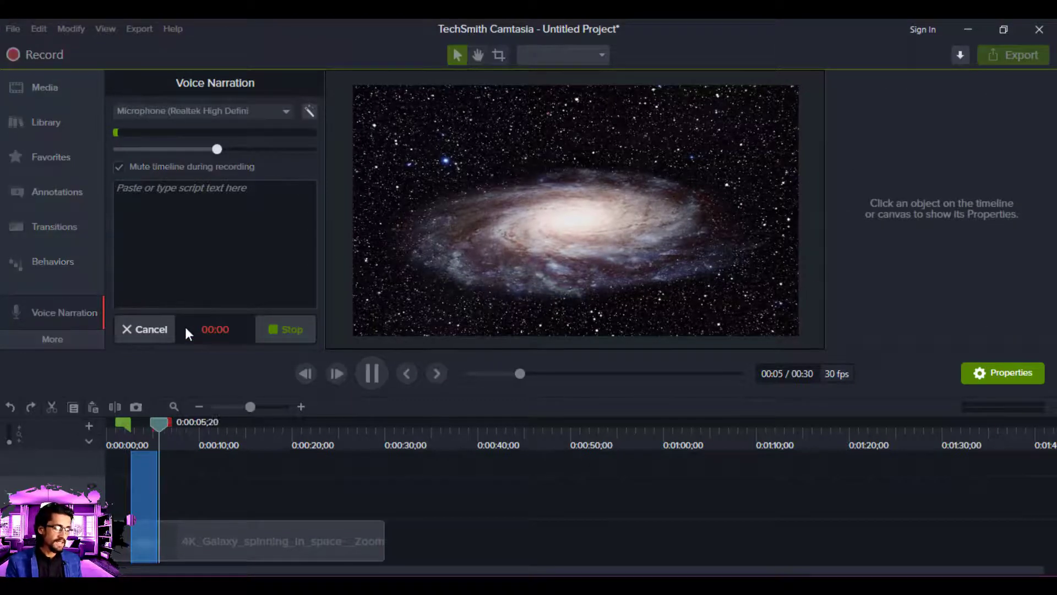
{"action": "left_click", "coordinate": [282, 338]}
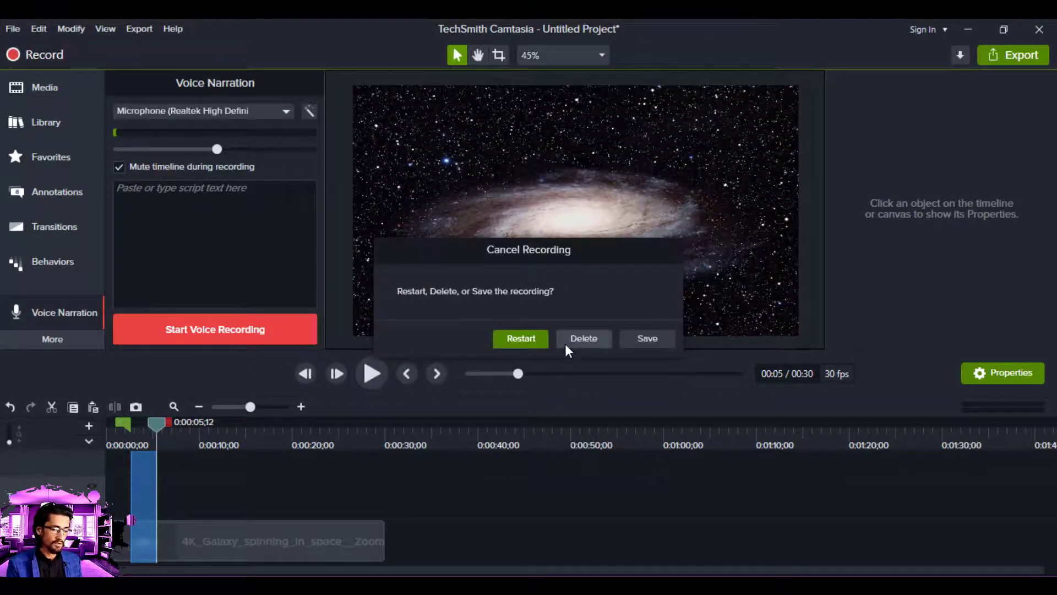
{"action": "left_click", "coordinate": [583, 338]}
Record a voice narration from 0:00:02;20 over the selected range and save it as Narration 2.m4a.
{"action": "left_click", "coordinate": [128, 425]}
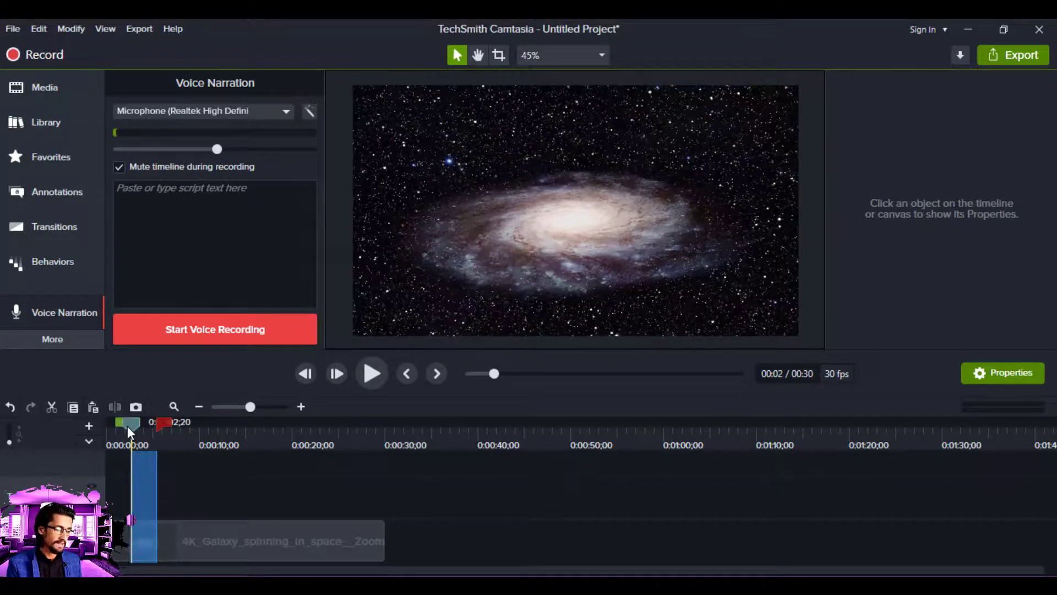
{"action": "left_click", "coordinate": [251, 328]}
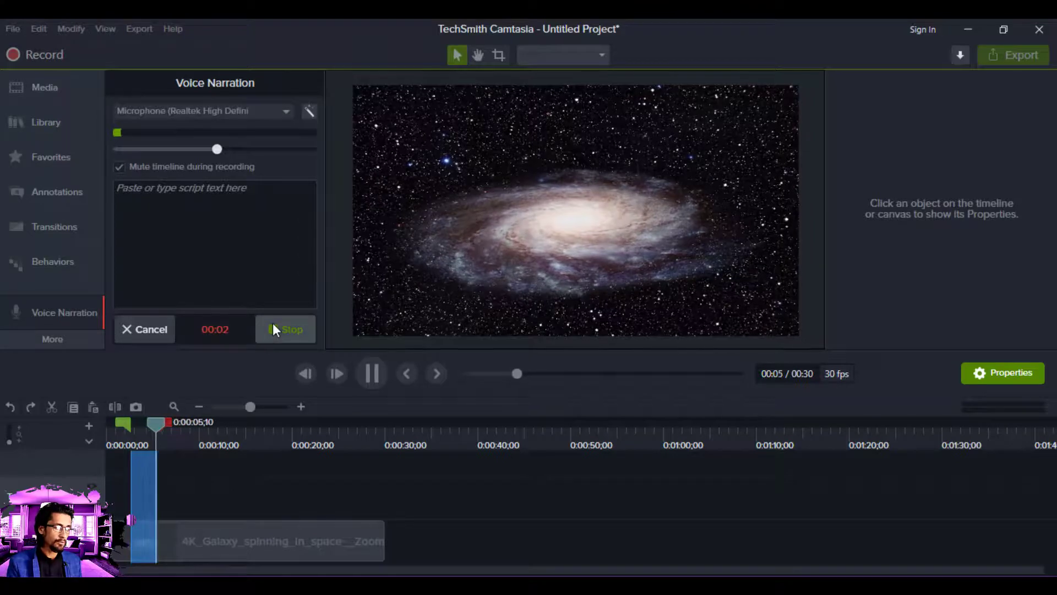
{"action": "left_click", "coordinate": [274, 329]}
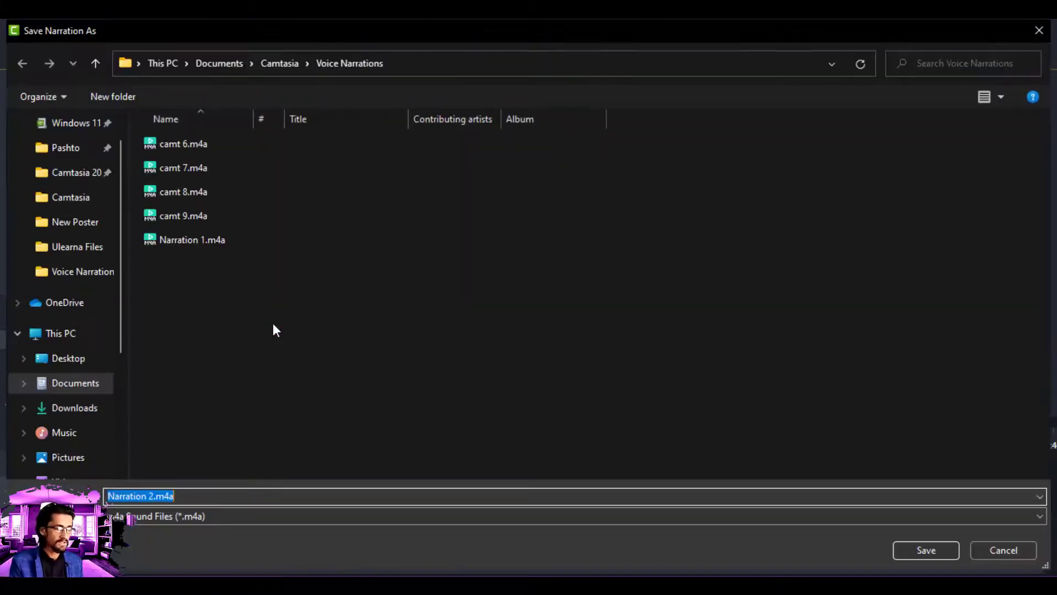
{"action": "key", "text": "Return"}
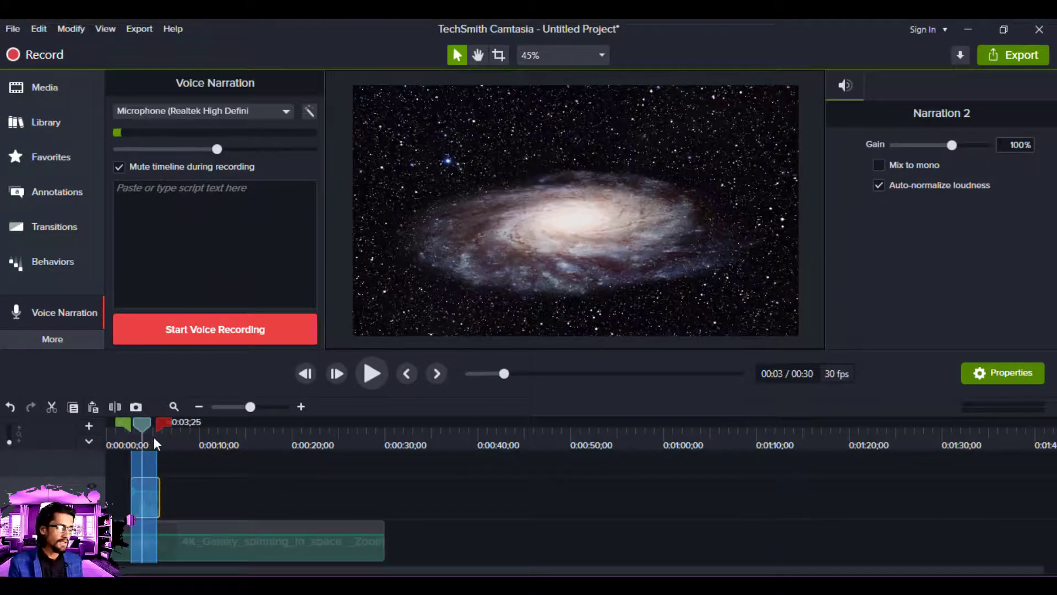
Clear the timeline range selection and delete the Narration 2 clip from the timeline.
{"action": "left_click", "coordinate": [181, 434]}
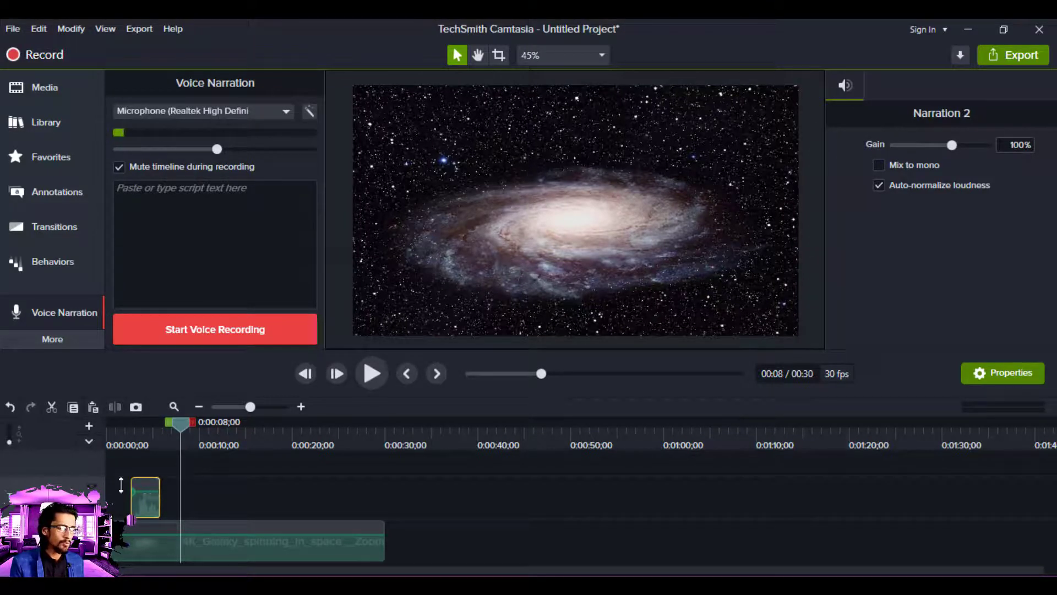
{"action": "left_click", "coordinate": [174, 491]}
{"action": "key", "text": "Delete"}
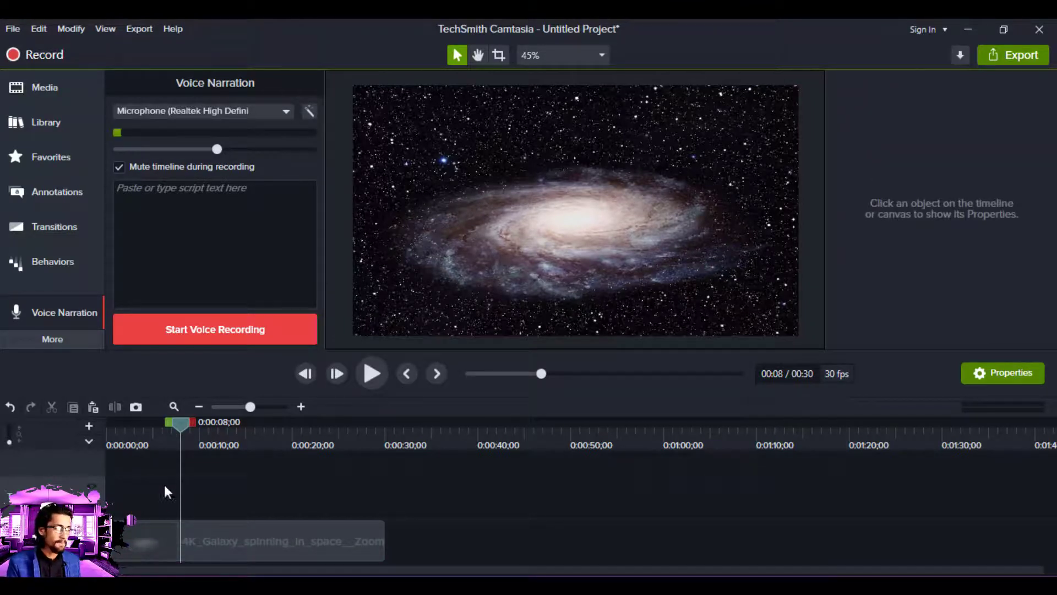
Open the audio effects and add Narration 1.m4a from the Ulearna Files folder above the galaxy video at the timeline's start.
{"action": "left_click", "coordinate": [73, 341]}
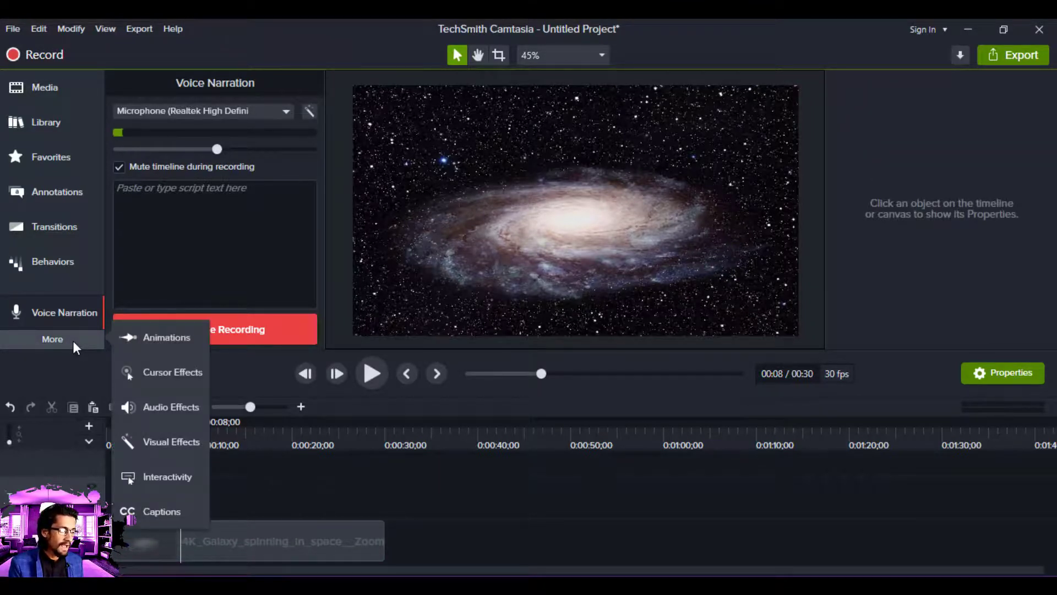
{"action": "left_click", "coordinate": [149, 410]}
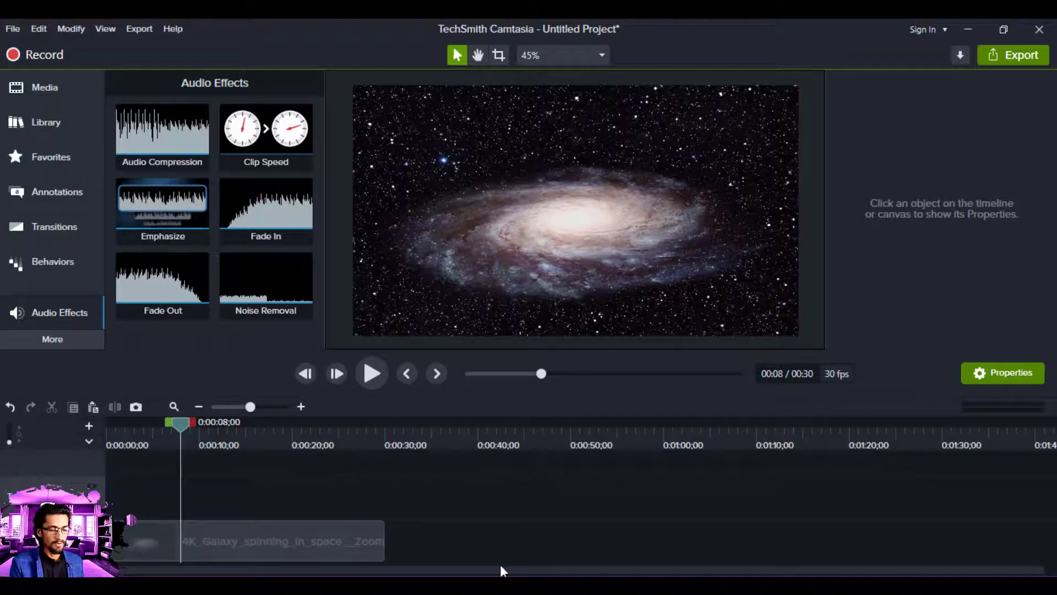
{"action": "key", "text": "alt+Tab"}
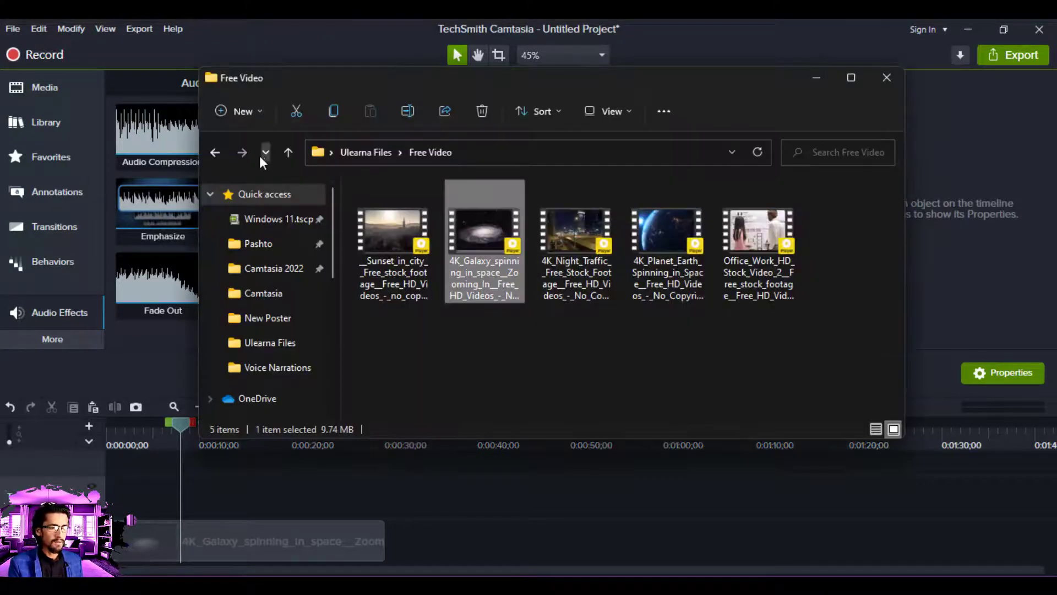
{"action": "left_click", "coordinate": [288, 152]}
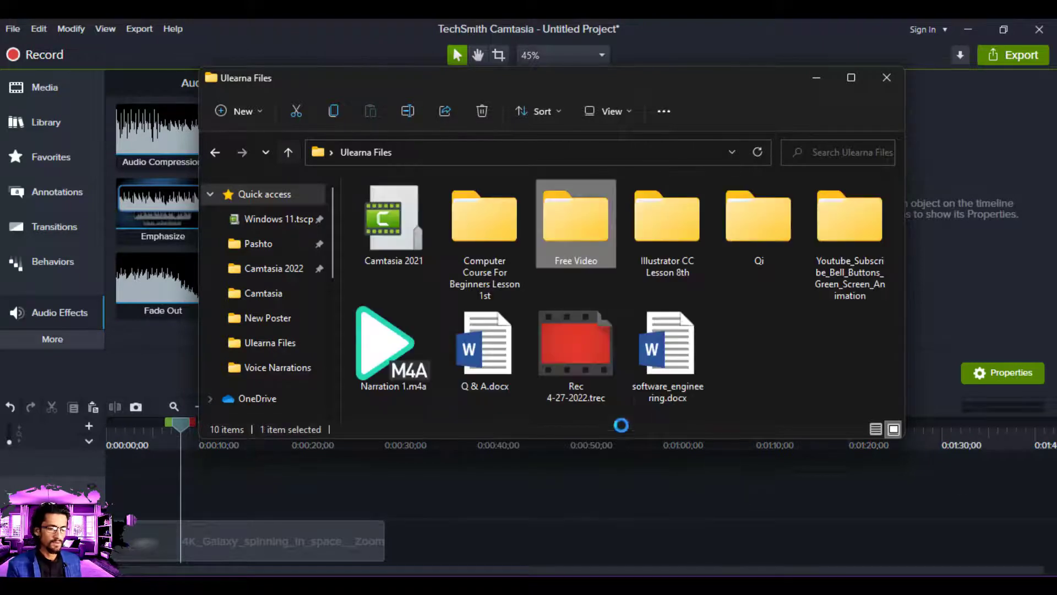
{"action": "left_click", "coordinate": [496, 340]}
{"action": "left_click", "coordinate": [418, 346]}
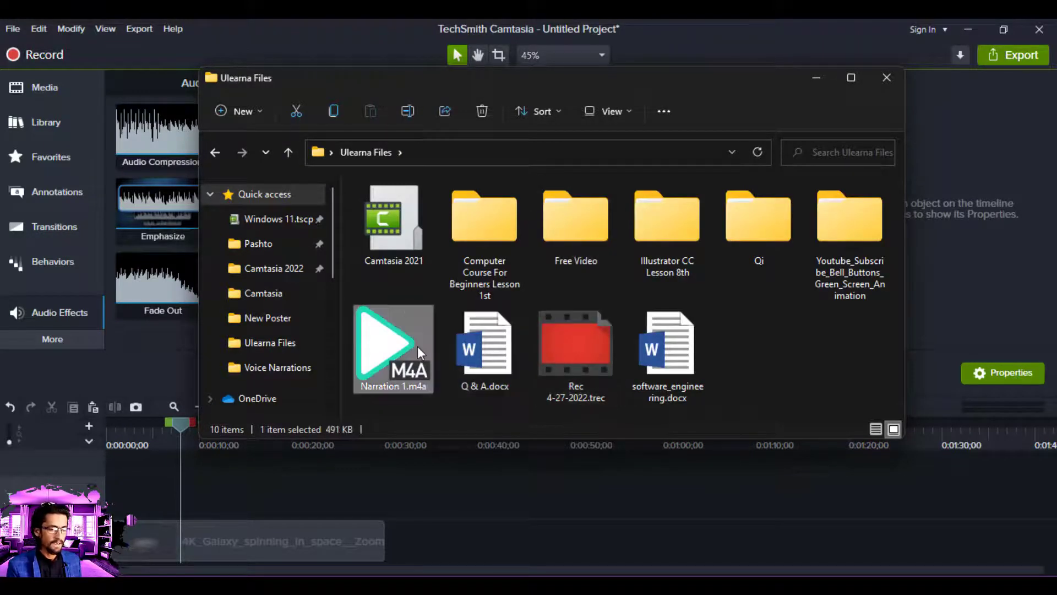
{"action": "left_click_drag", "start_coordinate": [417, 346], "coordinate": [130, 501]}
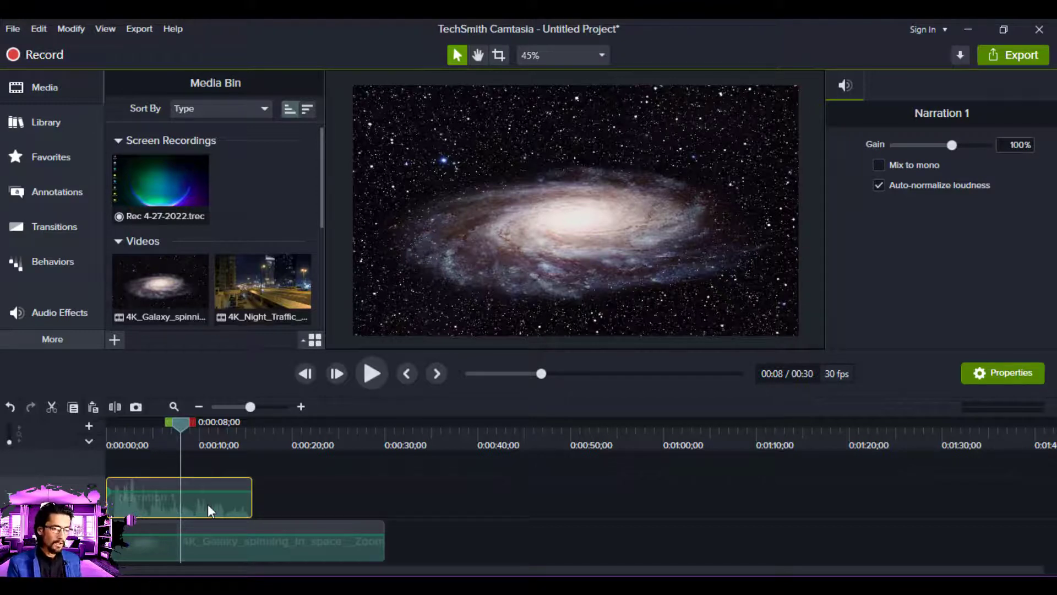
Slightly lower the volume line of the Narration 1 clip on the timeline.
{"action": "left_click", "coordinate": [253, 495]}
{"action": "left_click", "coordinate": [232, 497]}
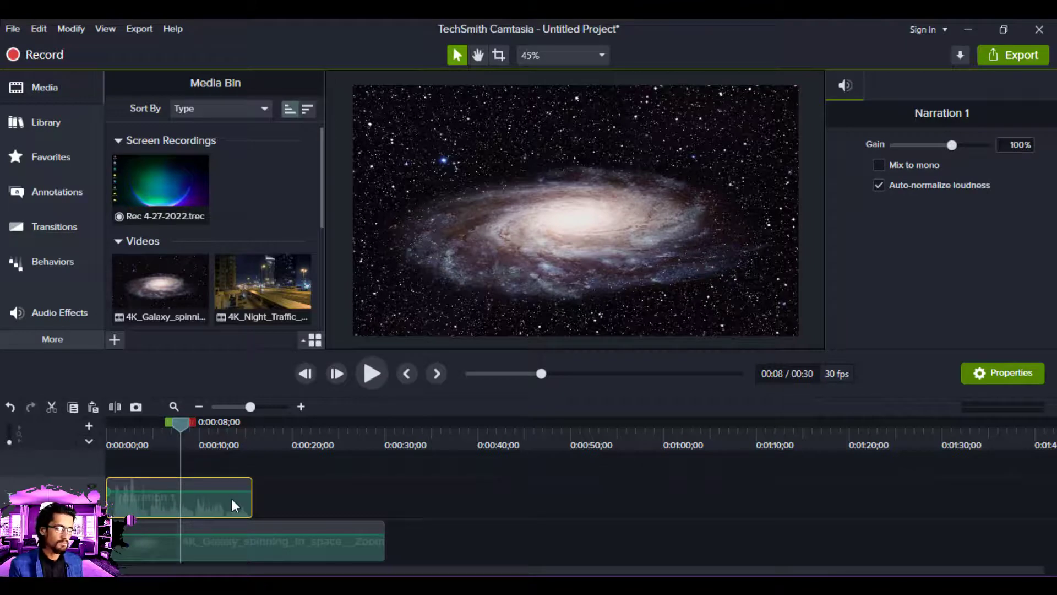
{"action": "right_click", "coordinate": [203, 501]}
{"action": "left_click", "coordinate": [200, 496]}
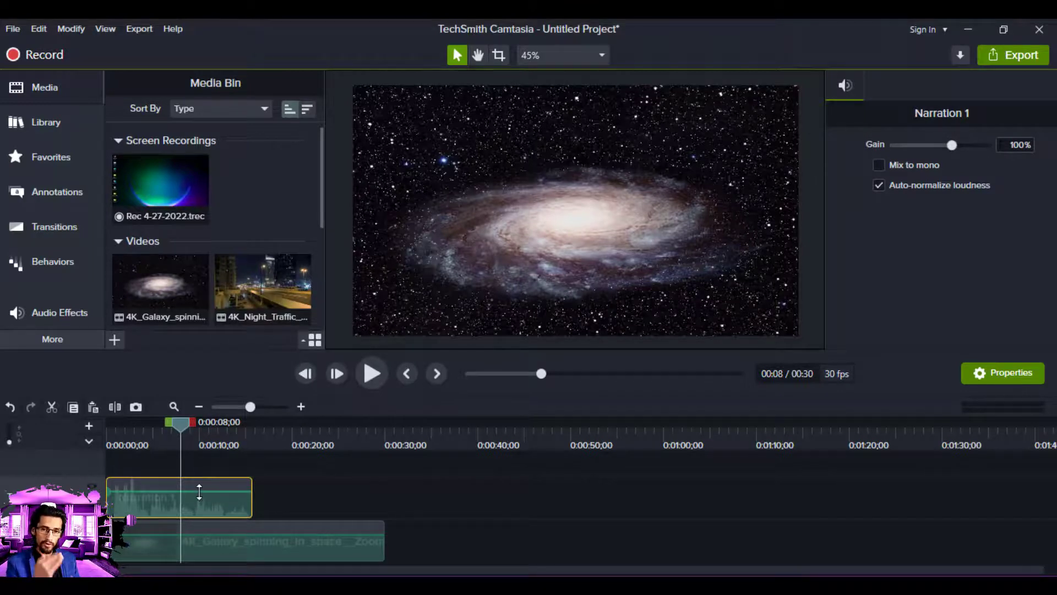
{"action": "mouse_move", "coordinate": [199, 492]}
{"action": "left_mouse_down"}
{"action": "mouse_move", "coordinate": [198, 510]}
{"action": "mouse_move", "coordinate": [199, 469]}
{"action": "mouse_move", "coordinate": [199, 496]}
{"action": "left_mouse_up"}
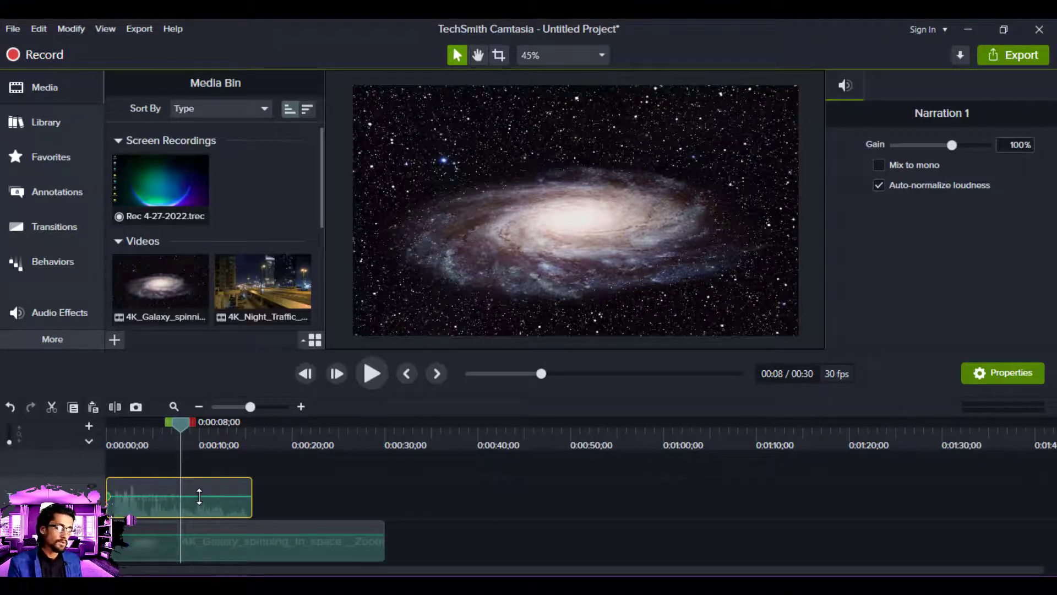
Try lowering the Narration 1 clip's volume line almost to silence and undo the reduction.
{"action": "left_click_drag", "start_coordinate": [199, 498], "coordinate": [196, 505]}
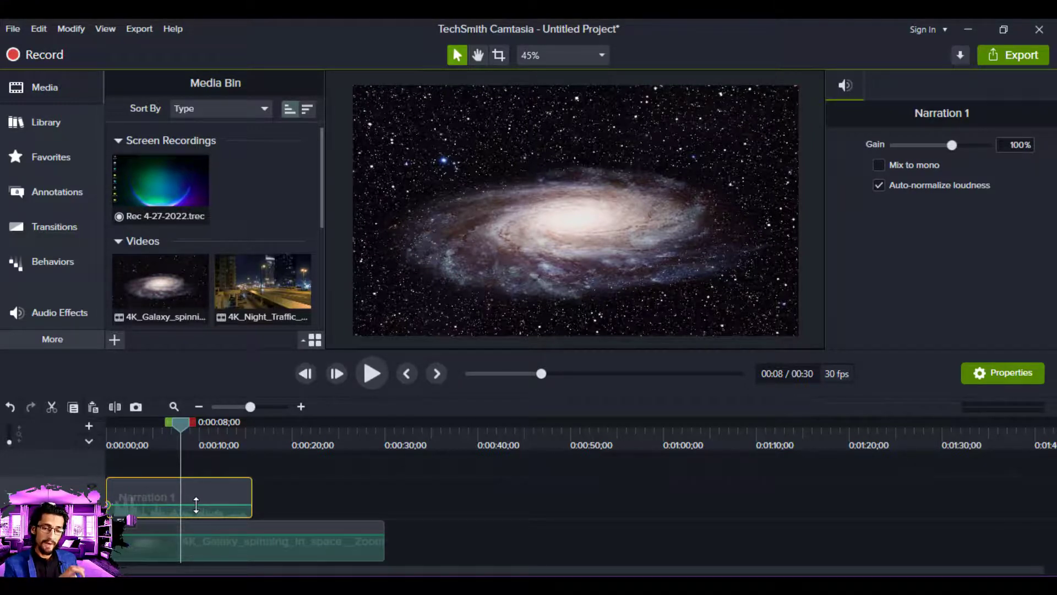
{"action": "left_click_drag", "start_coordinate": [196, 504], "coordinate": [197, 515]}
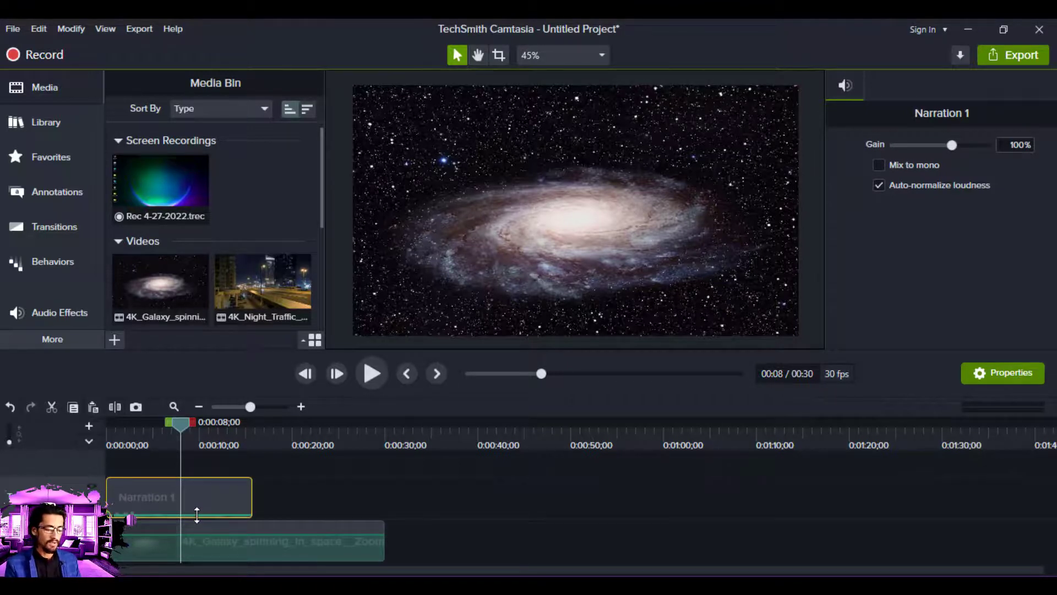
{"action": "key", "text": "ctrl+z"}
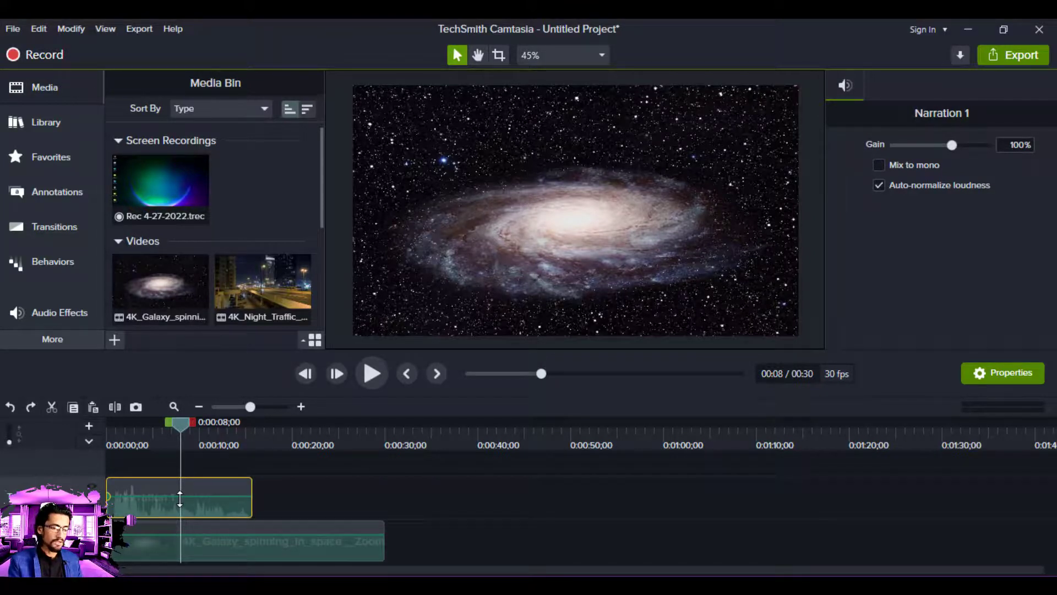
Add audio points to the Narration 1 clip at 0:00:08;00 and 0:00:12;05.
{"action": "right_click", "coordinate": [180, 497]}
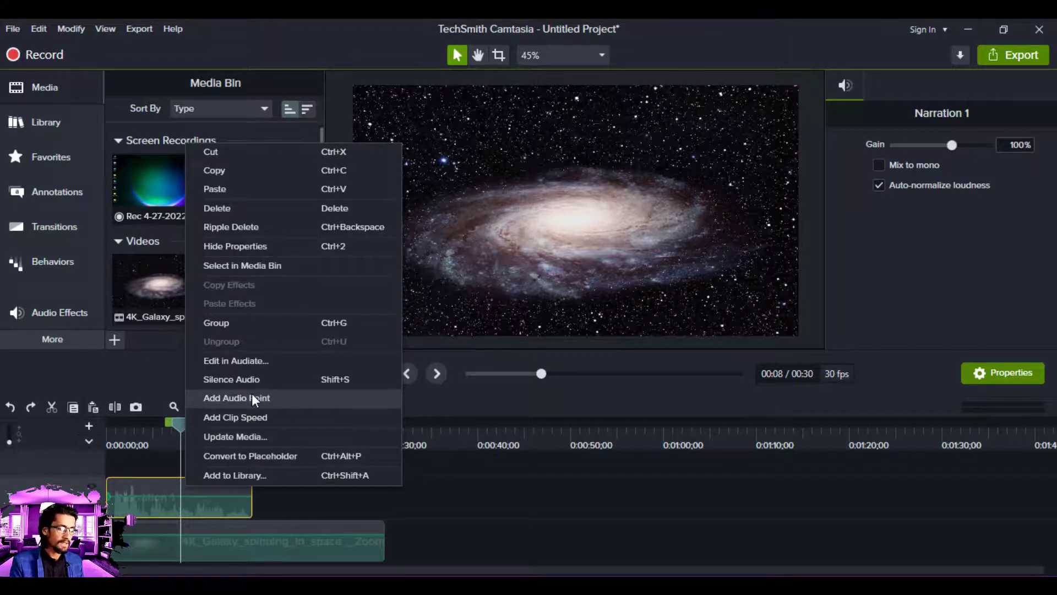
{"action": "left_click", "coordinate": [280, 397]}
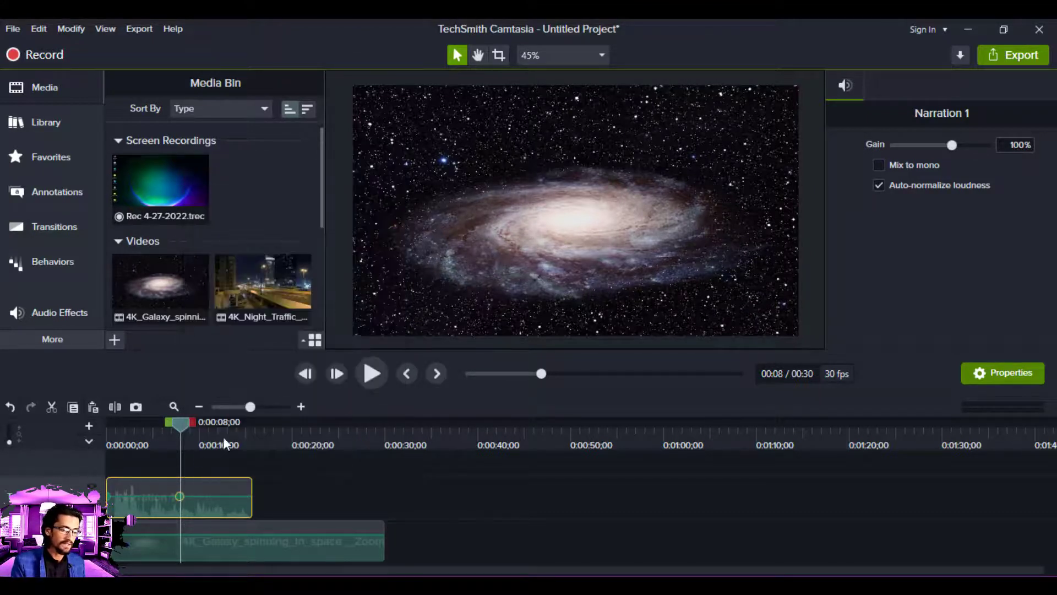
{"action": "left_click", "coordinate": [219, 444]}
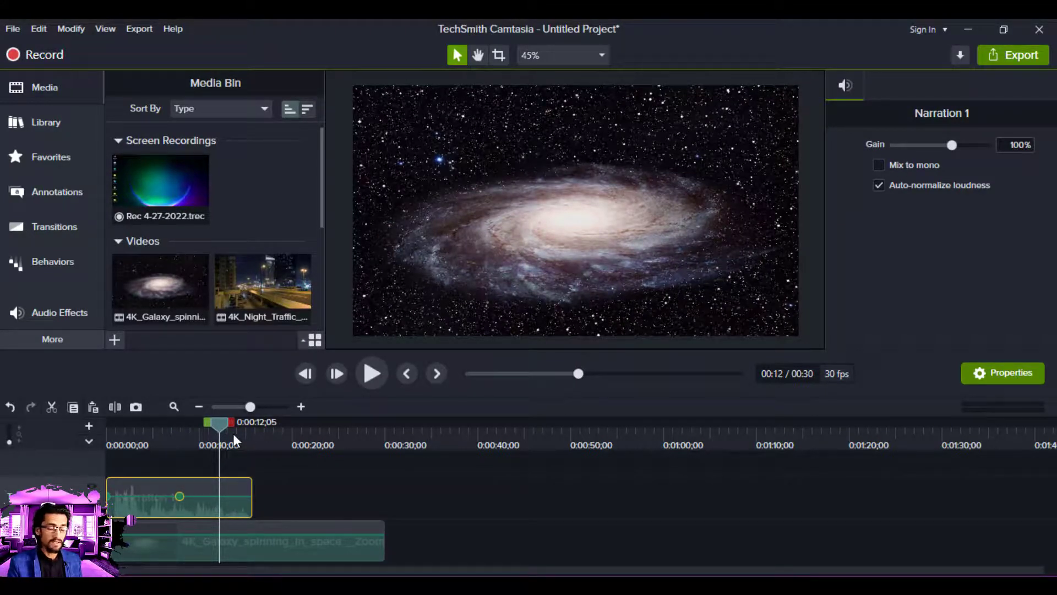
{"action": "right_click", "coordinate": [223, 498]}
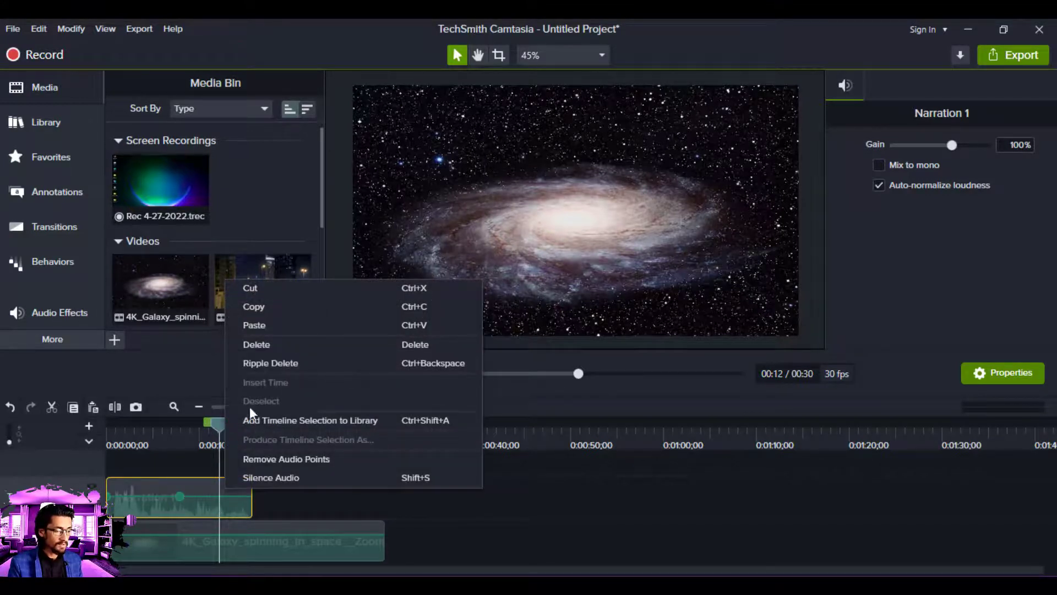
{"action": "right_click", "coordinate": [217, 500]}
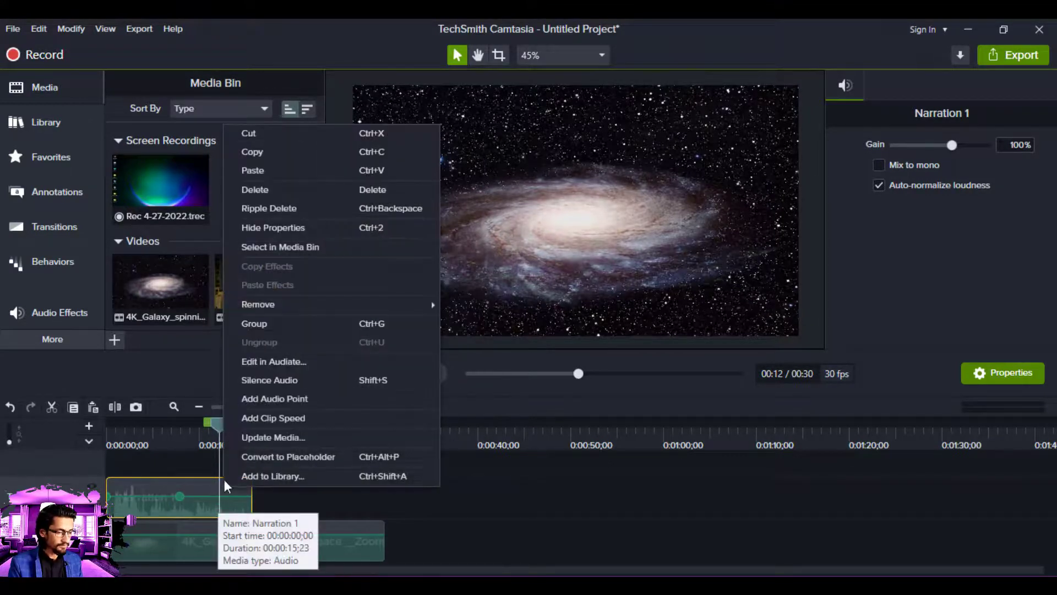
{"action": "left_click", "coordinate": [268, 402]}
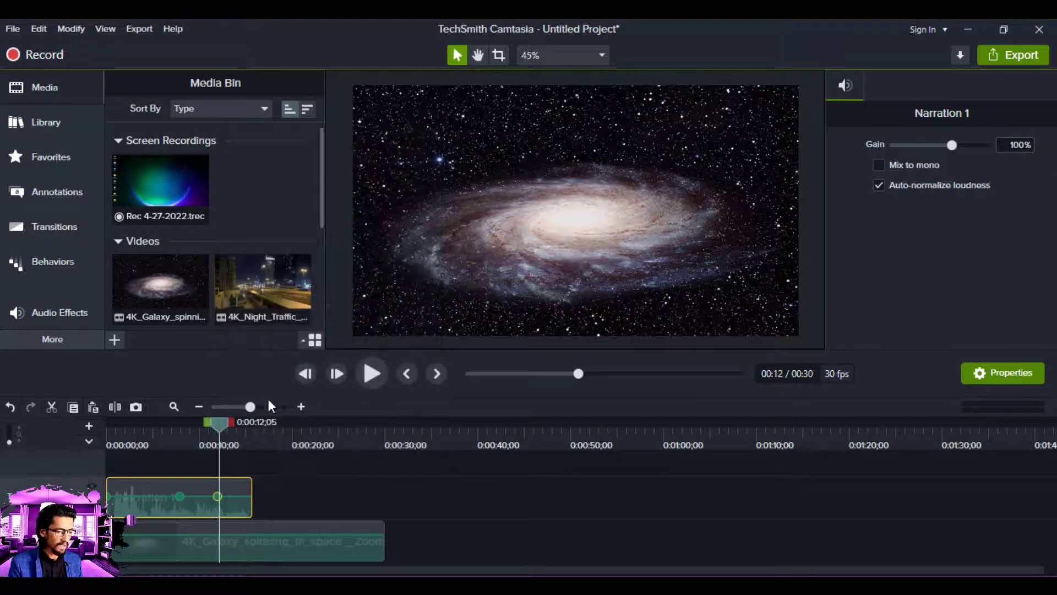
Shift the first audio point earlier at a lower volume and the second slightly earlier at a higher volume.
{"action": "left_click", "coordinate": [180, 497]}
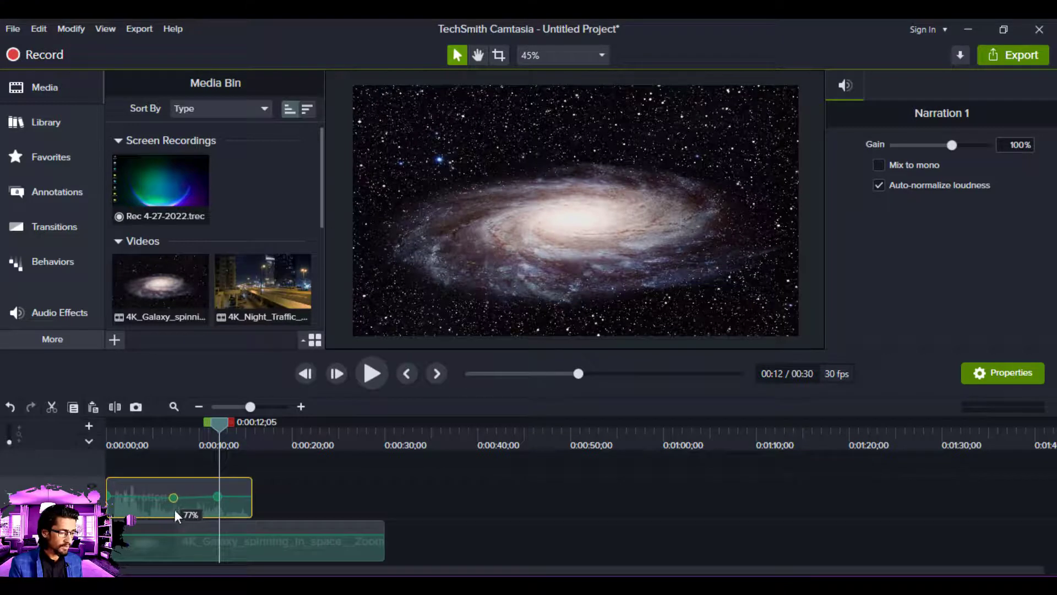
{"action": "left_click_drag", "start_coordinate": [174, 516], "coordinate": [149, 508]}
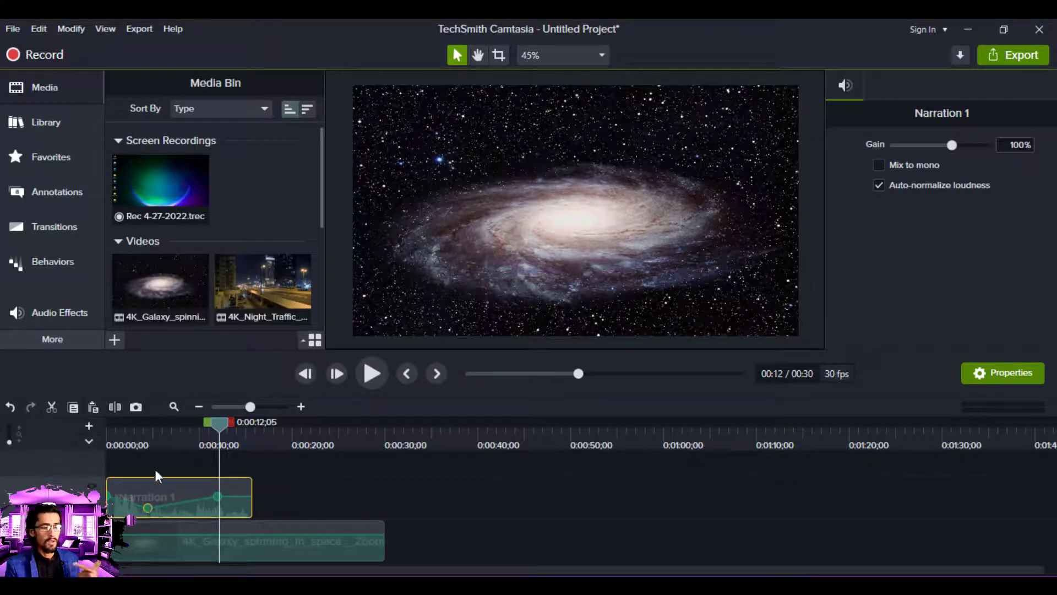
{"action": "left_click", "coordinate": [220, 497]}
{"action": "mouse_move", "coordinate": [219, 485]}
{"action": "left_mouse_down"}
{"action": "mouse_move", "coordinate": [216, 473]}
{"action": "mouse_move", "coordinate": [204, 485]}
{"action": "left_mouse_up"}
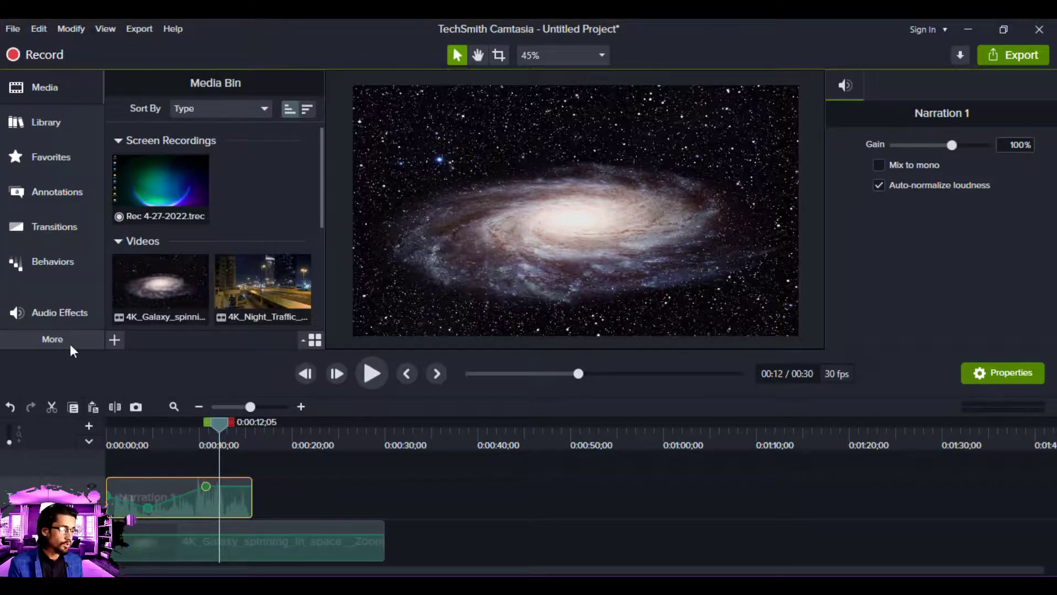
Apply the Audio Compression effect to the Narration 1 clip and place the playhead at 0:00:04;10.
{"action": "left_click", "coordinate": [57, 319]}
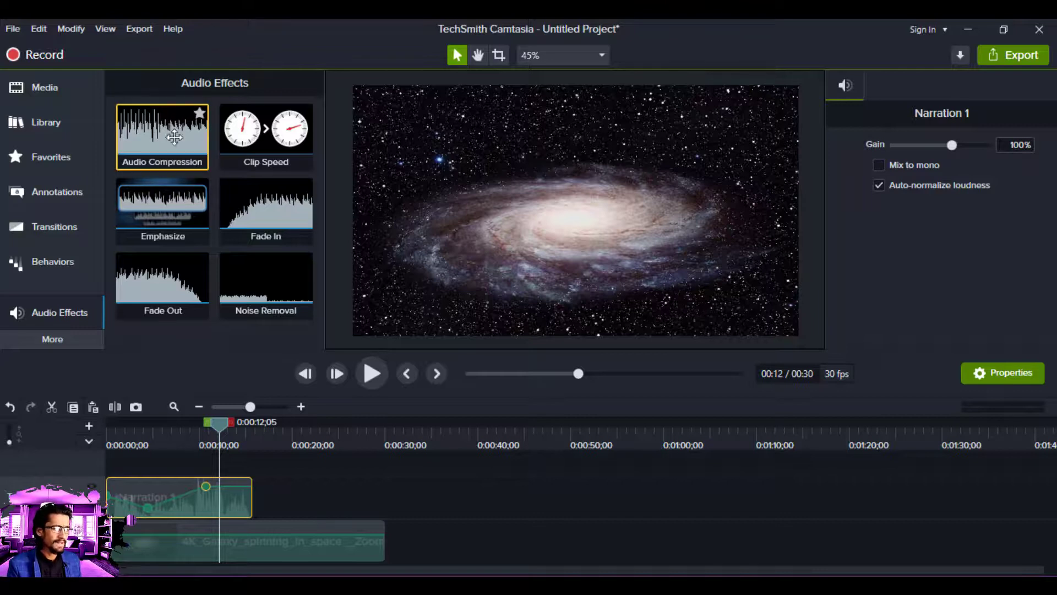
{"action": "left_click_drag", "start_coordinate": [173, 129], "coordinate": [197, 503]}
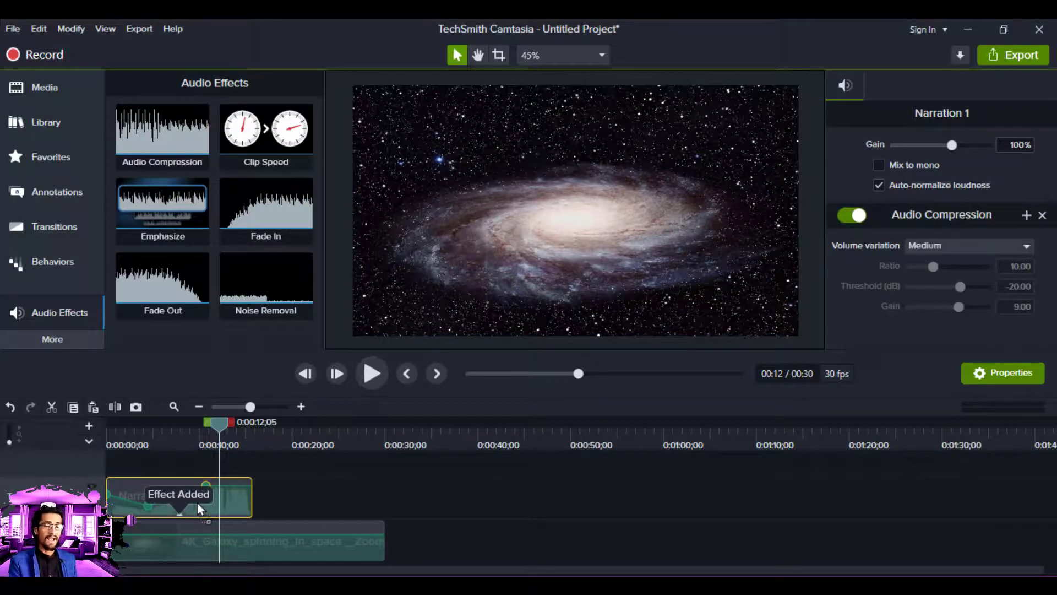
{"action": "left_click", "coordinate": [145, 437]}
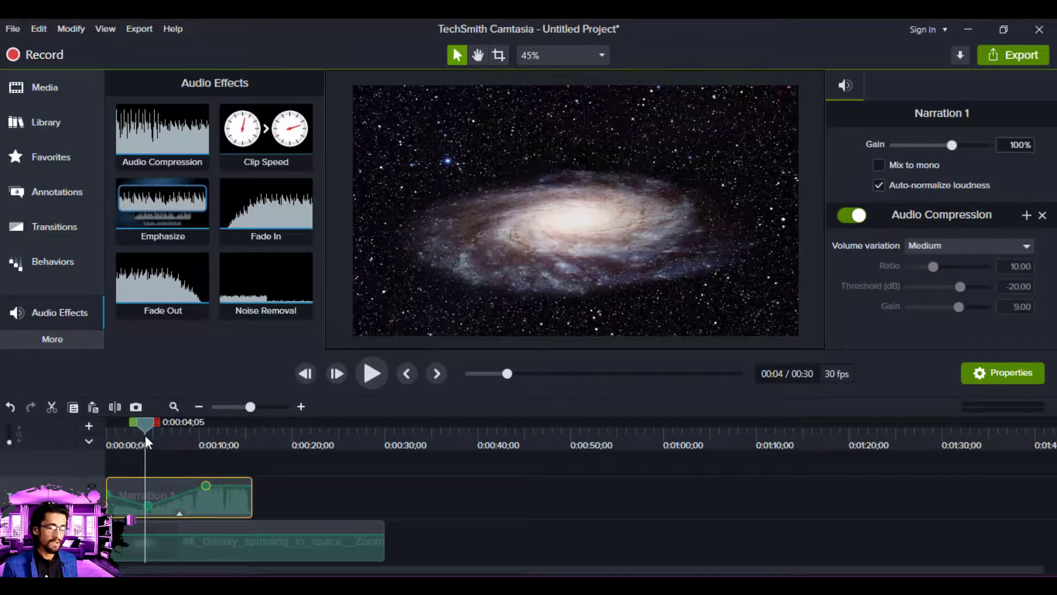
{"action": "left_click_drag", "start_coordinate": [136, 423], "coordinate": [114, 445]}
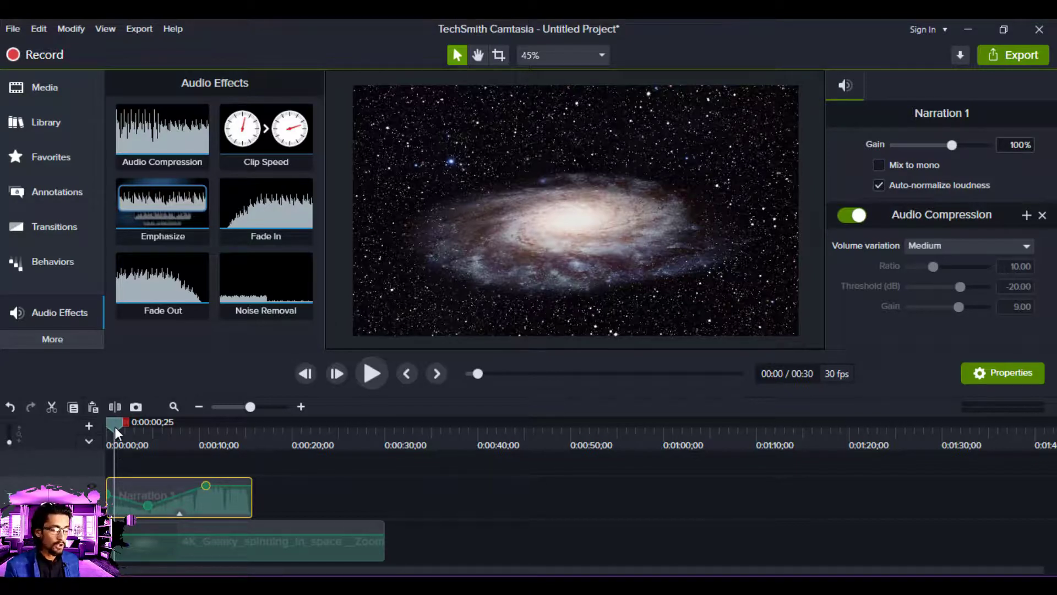
{"action": "left_click_drag", "start_coordinate": [115, 426], "coordinate": [147, 442]}
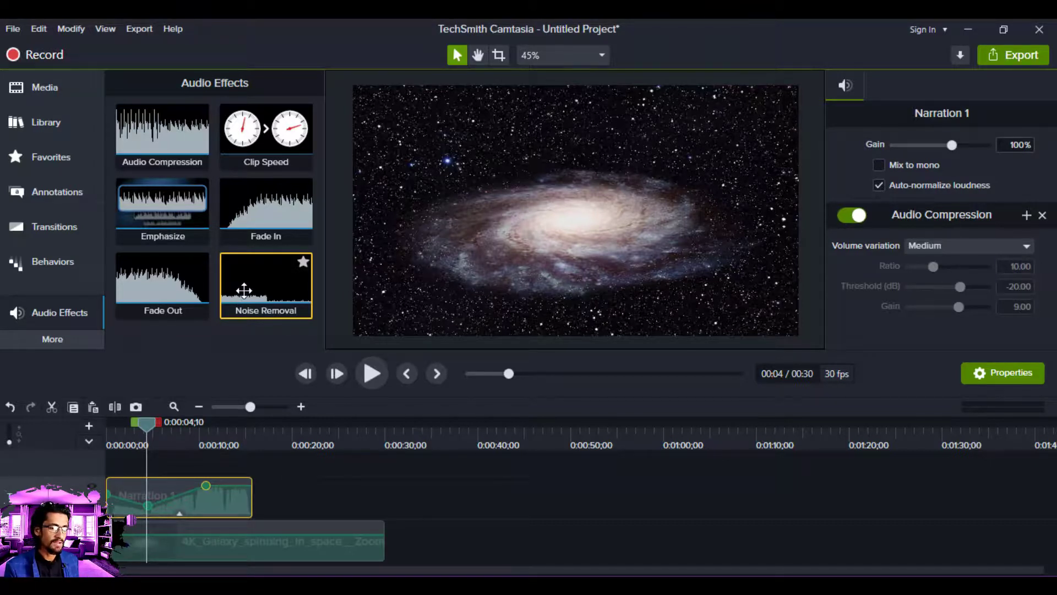
Try the Noise Removal effect on the Narration 1 clip and undo it.
{"action": "left_click_drag", "start_coordinate": [243, 288], "coordinate": [219, 496]}
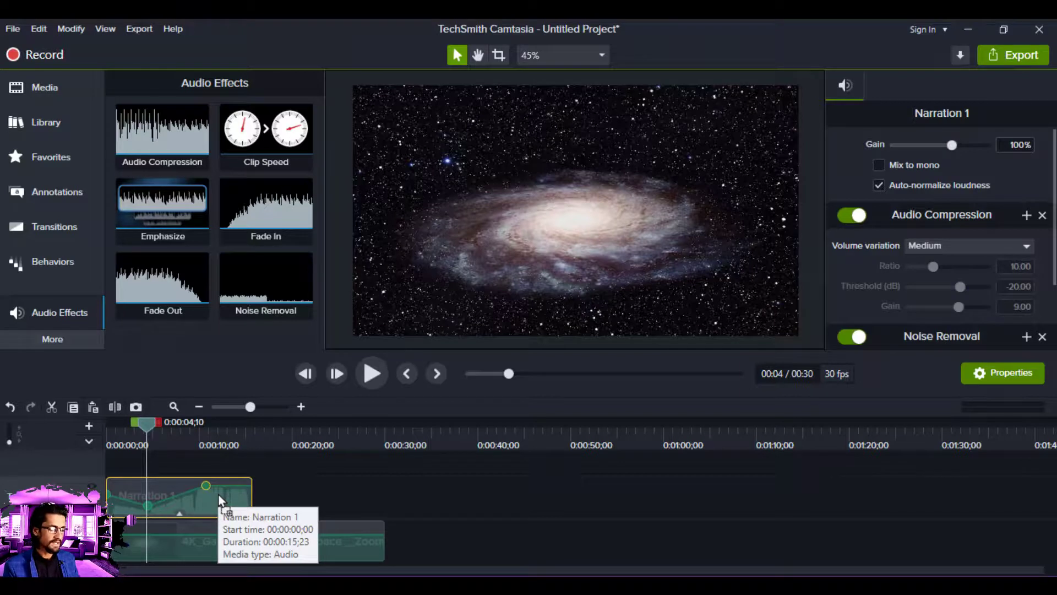
{"action": "key", "text": "ctrl+z"}
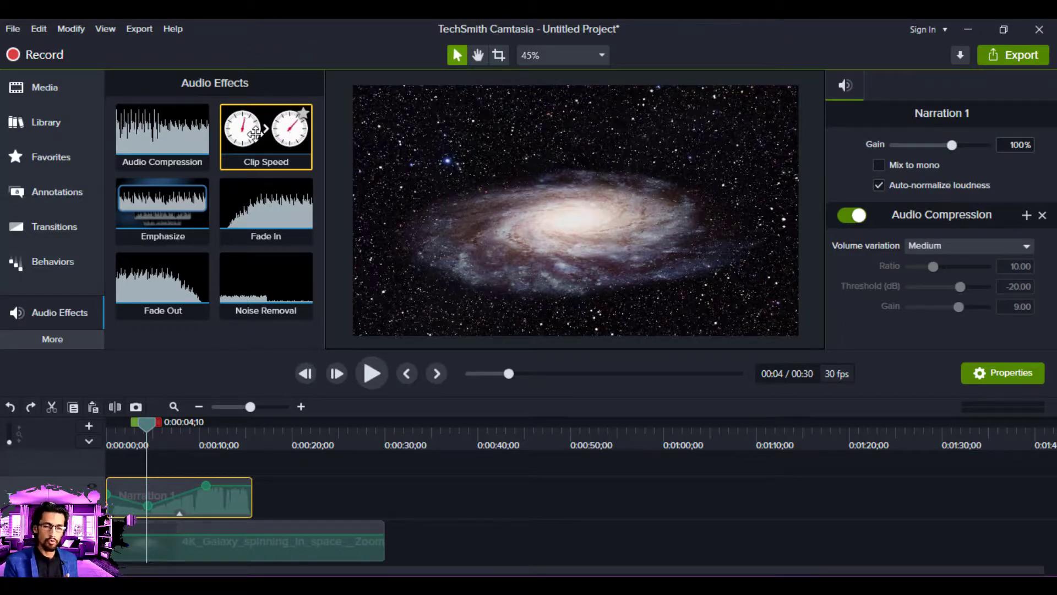
Add the Clip Speed effect to the Narration 1 clip and set the seconds of its duration to 10.
{"action": "left_click_drag", "start_coordinate": [255, 133], "coordinate": [206, 502]}
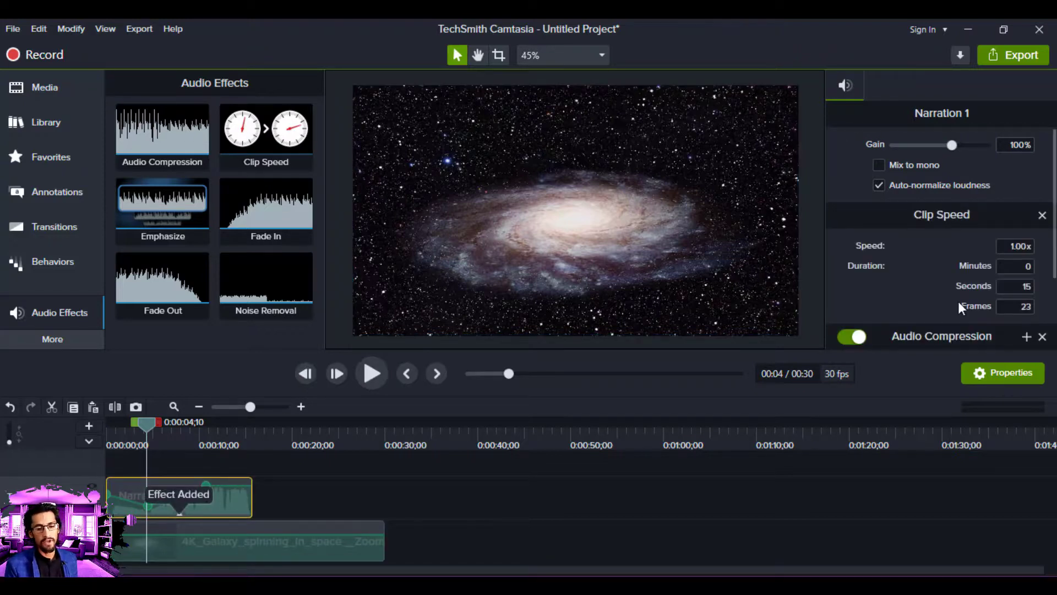
{"action": "left_click", "coordinate": [1021, 267]}
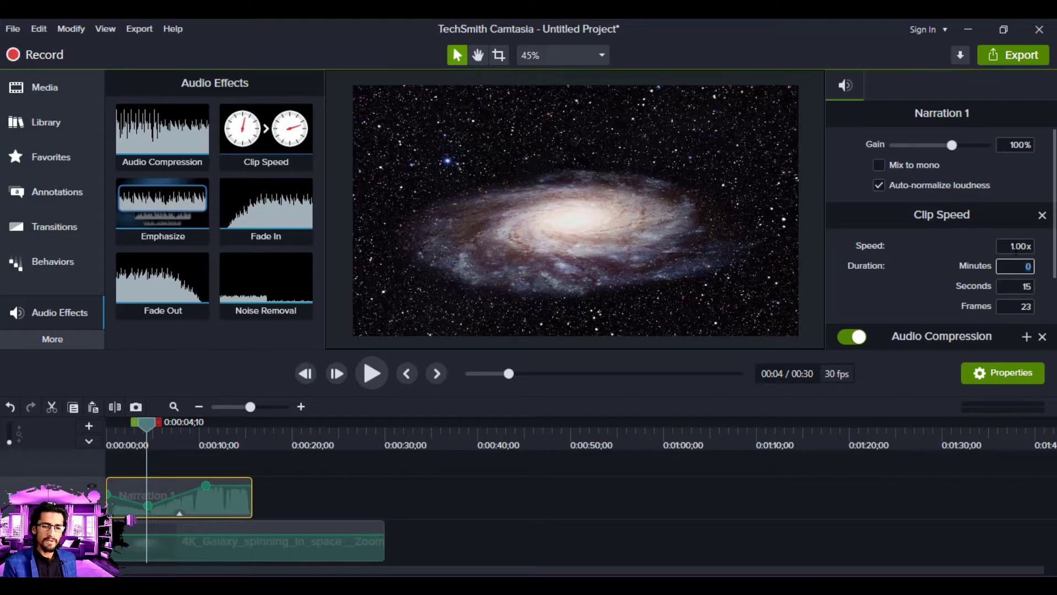
{"action": "left_click", "coordinate": [1016, 248]}
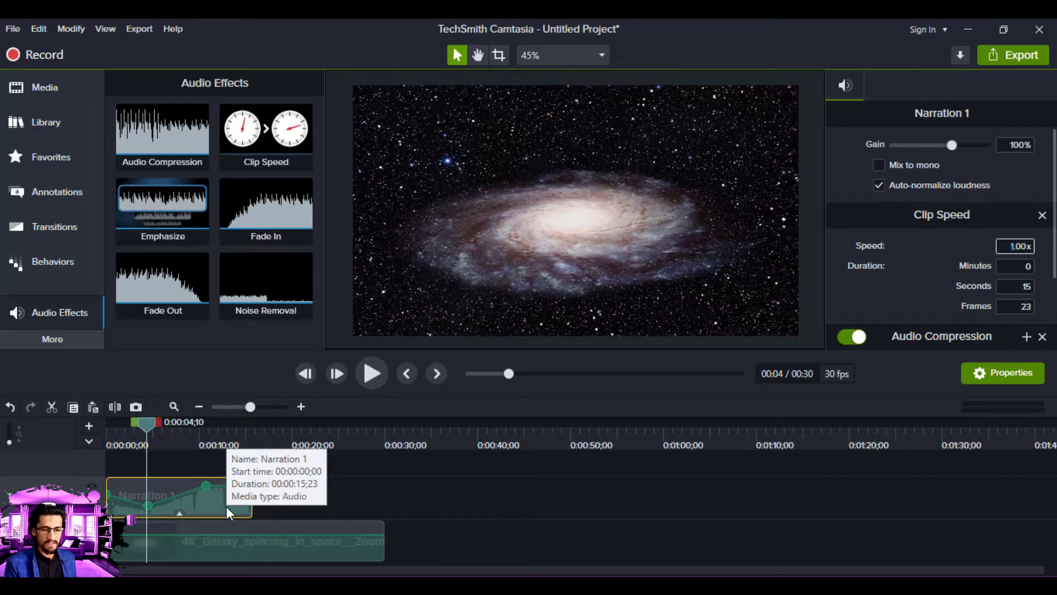
{"action": "left_click", "coordinate": [1019, 287]}
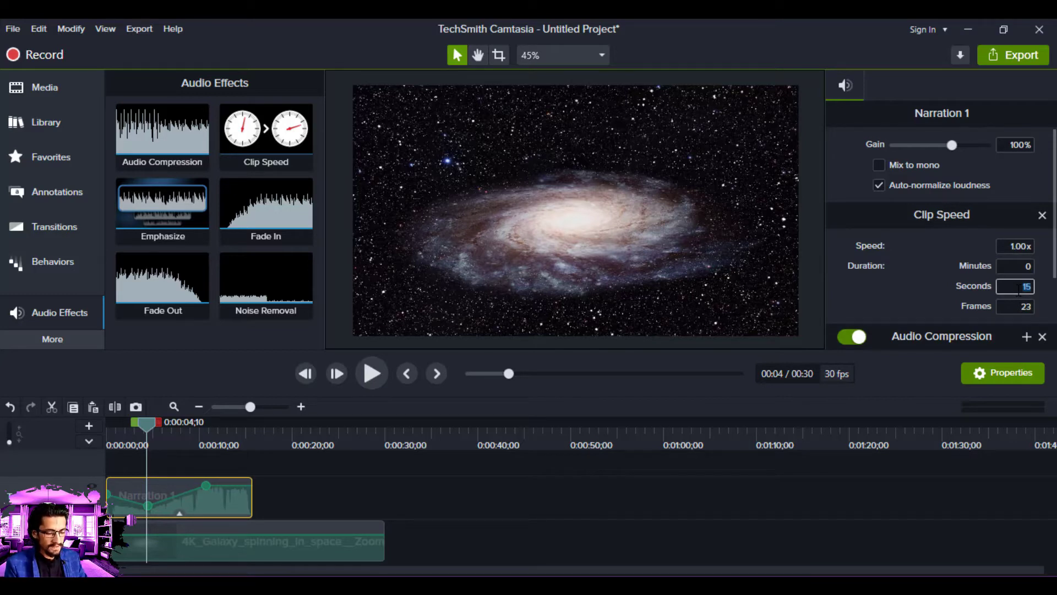
{"action": "type", "text": "10"}
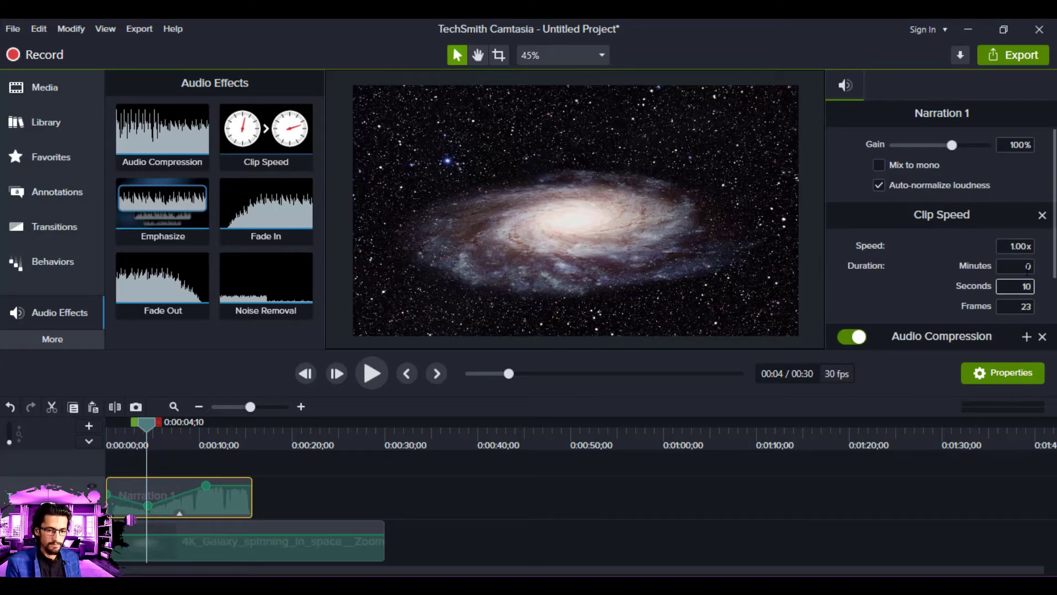
{"action": "left_click", "coordinate": [1028, 268]}
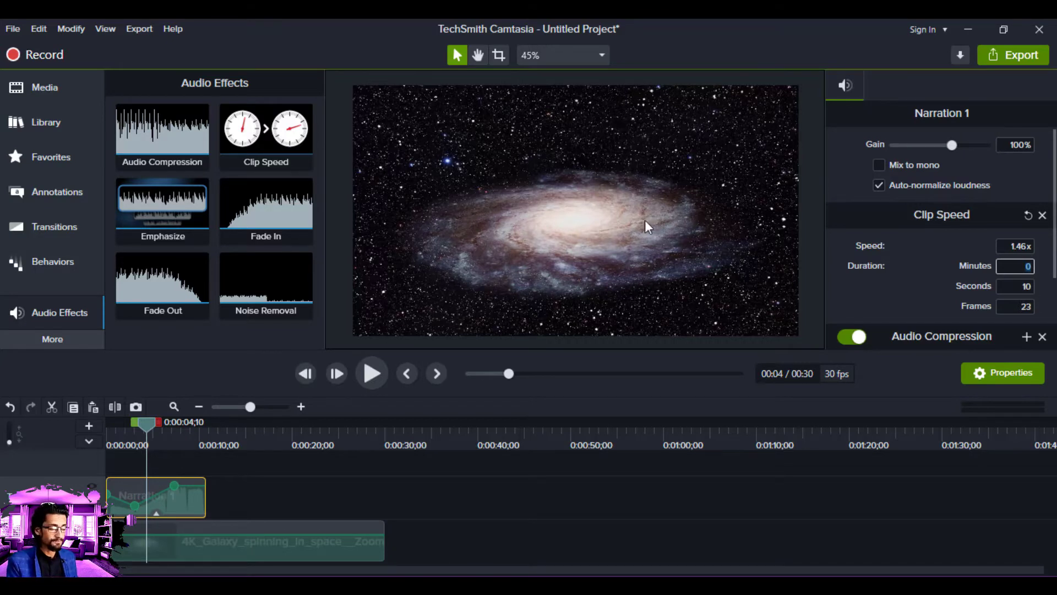
Minimize the Camtasia editor and close the Ulearna Files folder window on the desktop.
{"action": "left_click", "coordinate": [965, 30]}
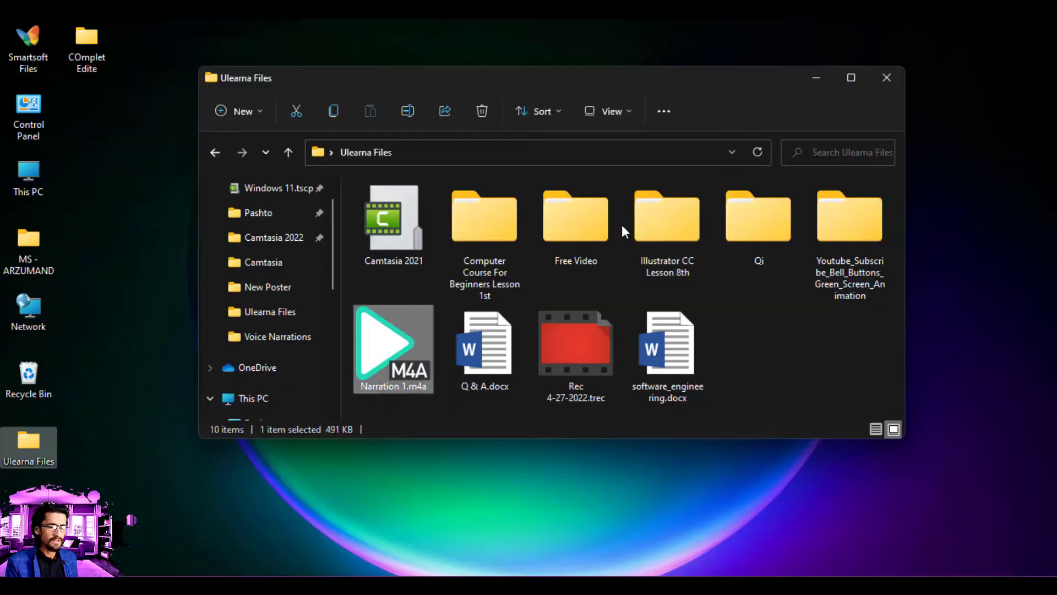
{"action": "left_click", "coordinate": [887, 87]}
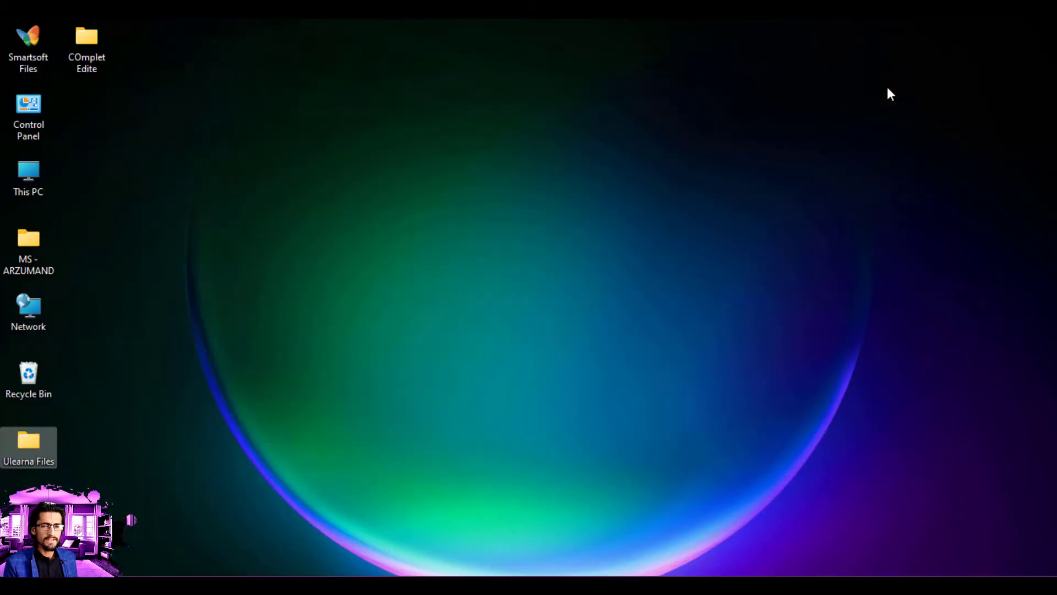